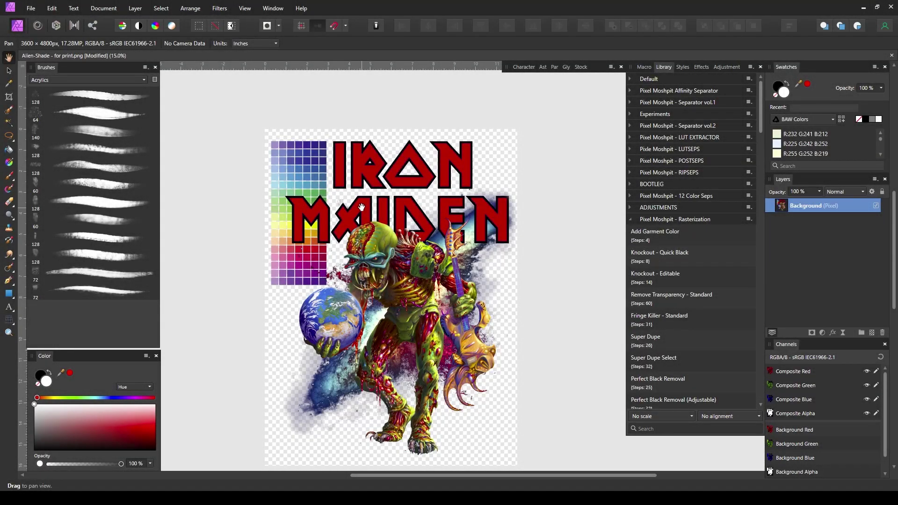
Add a black Garment Color layer behind the artwork from the Library.
{"action": "scroll", "coordinate": [673, 270], "scroll_direction": "down", "scroll_amount": 3}
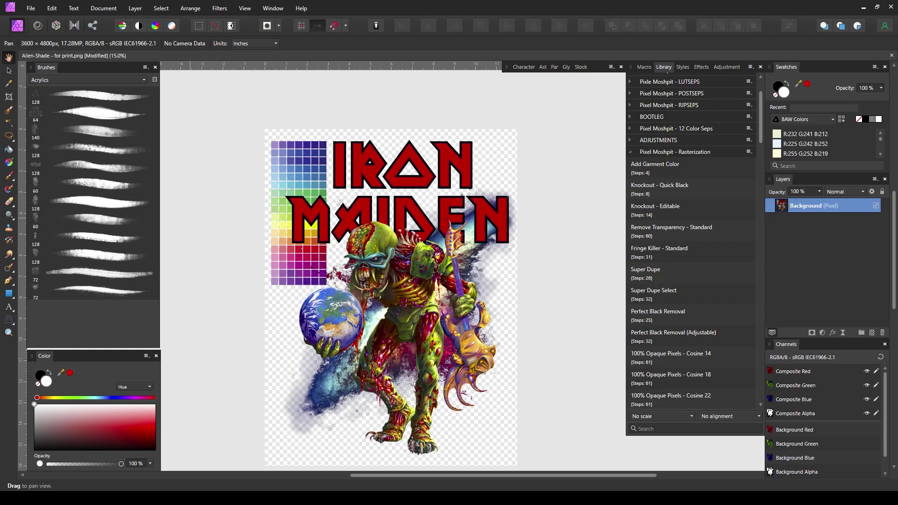
{"action": "left_click_drag", "start_coordinate": [487, 247], "coordinate": [513, 221]}
{"action": "scroll", "coordinate": [446, 225], "scroll_direction": "up", "scroll_amount": 1}
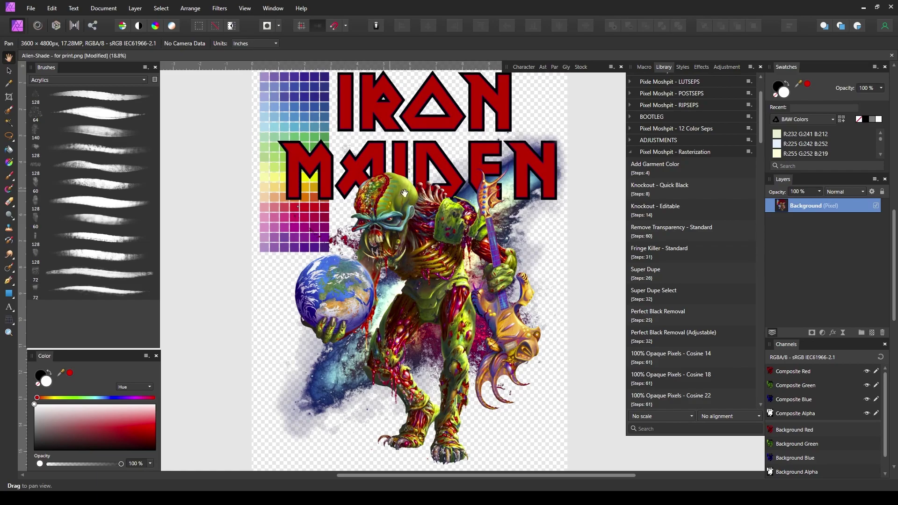
{"action": "left_click", "coordinate": [704, 164]}
{"action": "scroll", "coordinate": [458, 189], "scroll_direction": "down", "scroll_amount": 1}
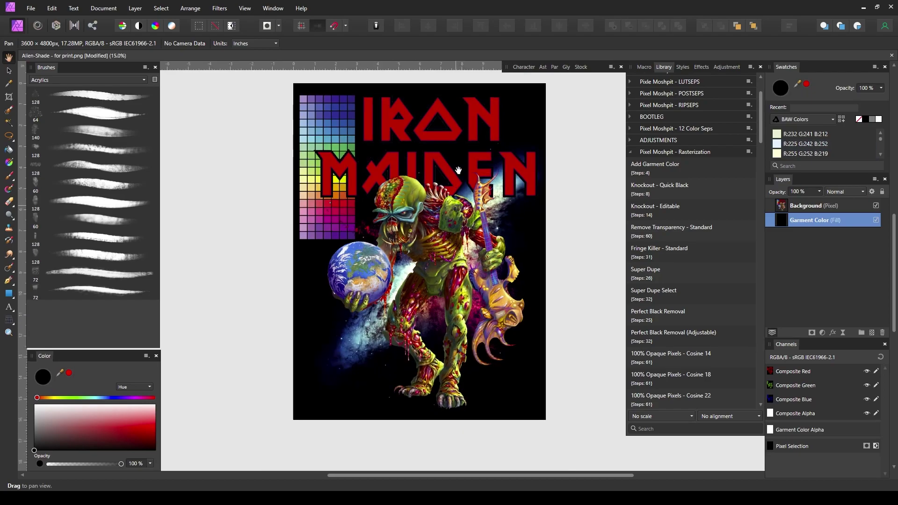
Hide Garment Color and run Knockout - Editable on the Background layer.
{"action": "left_click", "coordinate": [876, 220]}
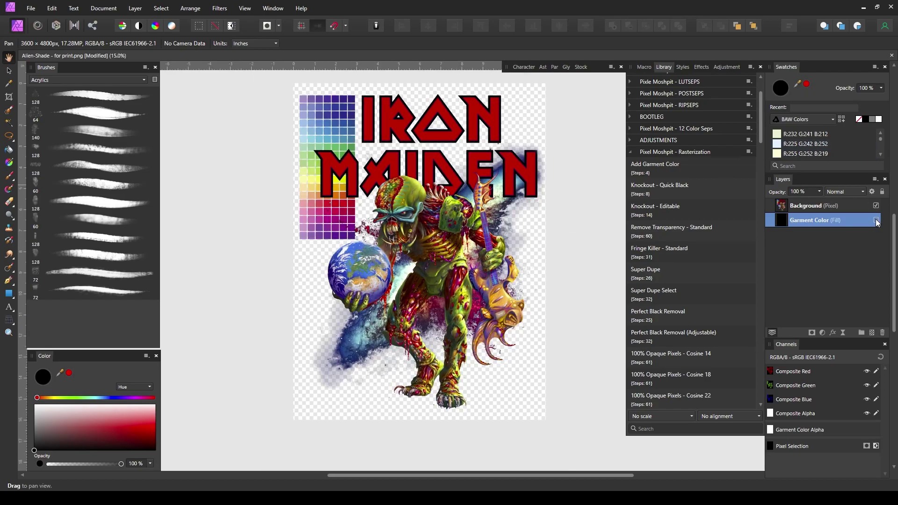
{"action": "left_click", "coordinate": [850, 203]}
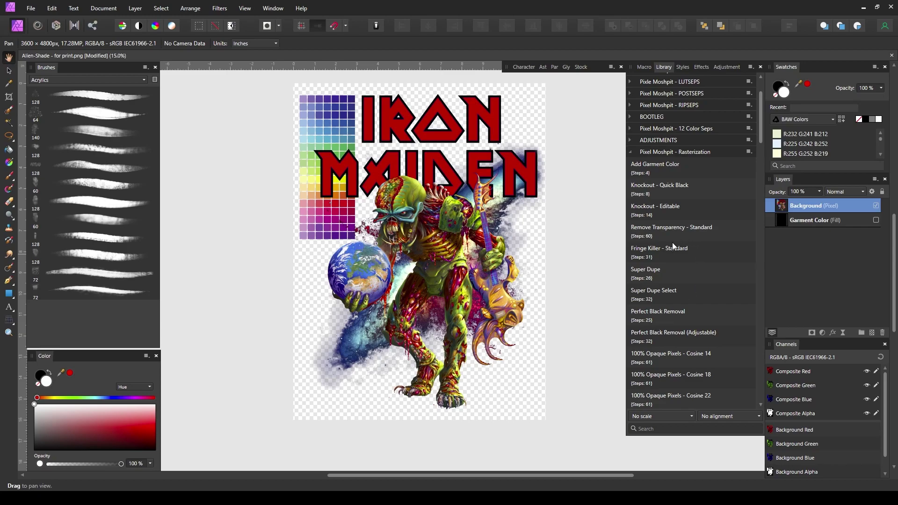
{"action": "left_click", "coordinate": [664, 209]}
Expand Knockout - Editable and drag USE ALPHA TO ADJUST into the Knockout MASK.
{"action": "scroll", "coordinate": [414, 215], "scroll_direction": "up", "scroll_amount": 1}
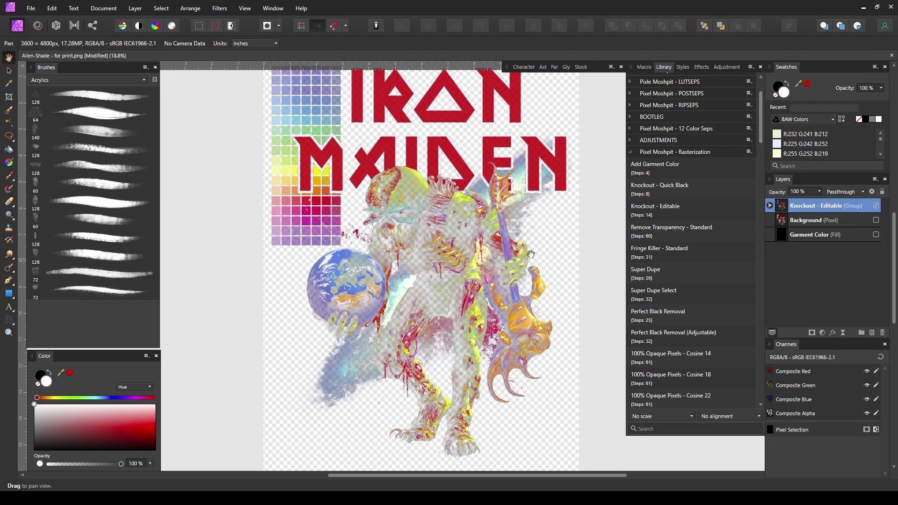
{"action": "left_click", "coordinate": [770, 206]}
{"action": "left_click", "coordinate": [822, 225]}
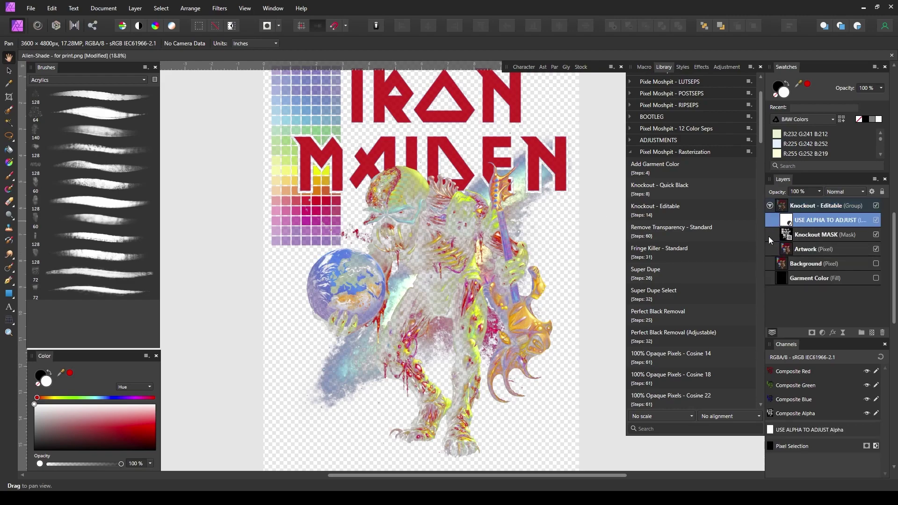
{"action": "left_click_drag", "start_coordinate": [761, 157], "coordinate": [724, 420]}
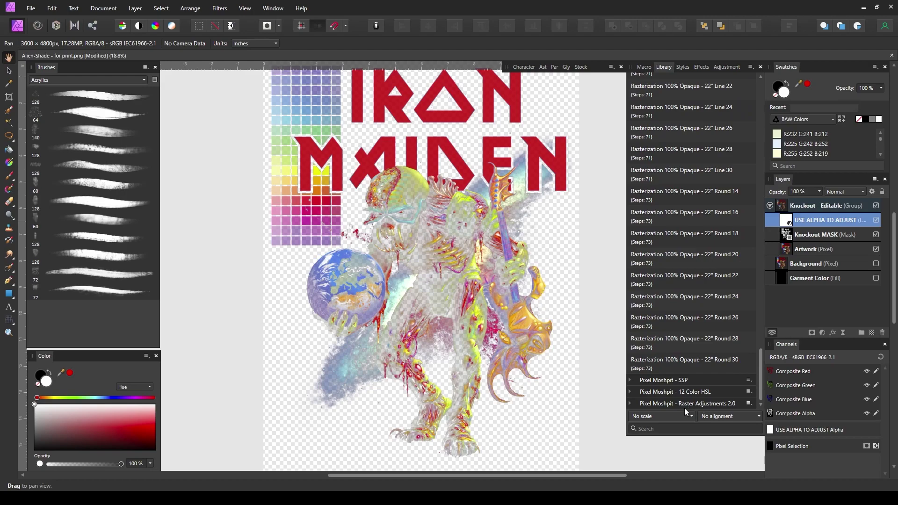
{"action": "left_click_drag", "start_coordinate": [756, 397], "coordinate": [771, 142]}
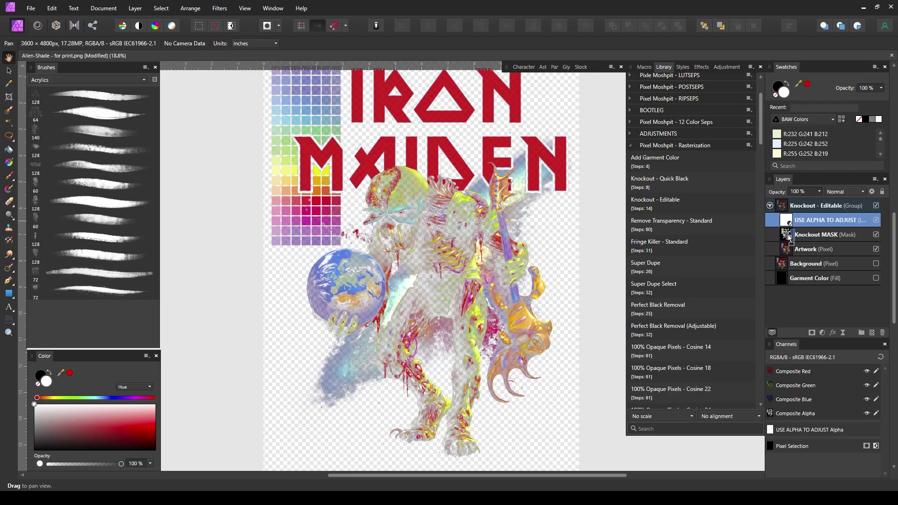
{"action": "left_click_drag", "start_coordinate": [790, 238], "coordinate": [791, 238]}
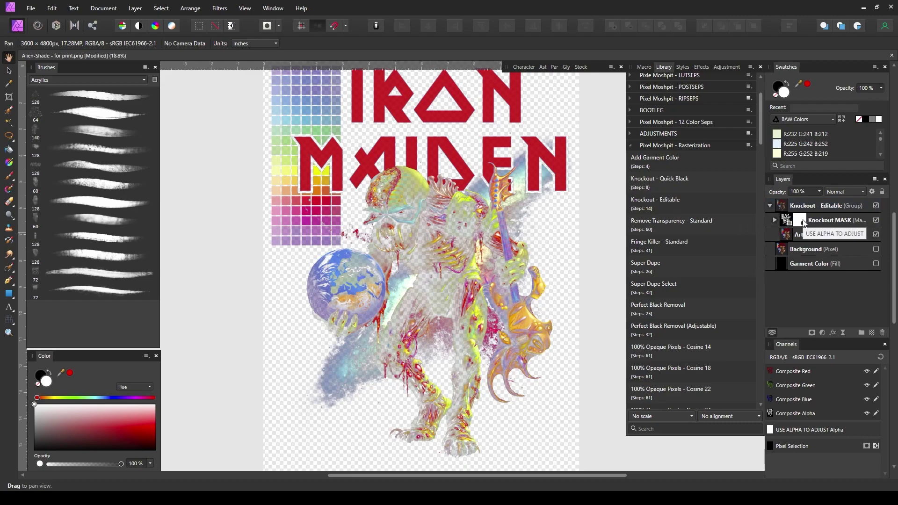
Open USE ALPHA TO ADJUST's Levels and switch it to the Alpha channel.
{"action": "left_click", "coordinate": [775, 220]}
{"action": "double_click", "coordinate": [801, 234]}
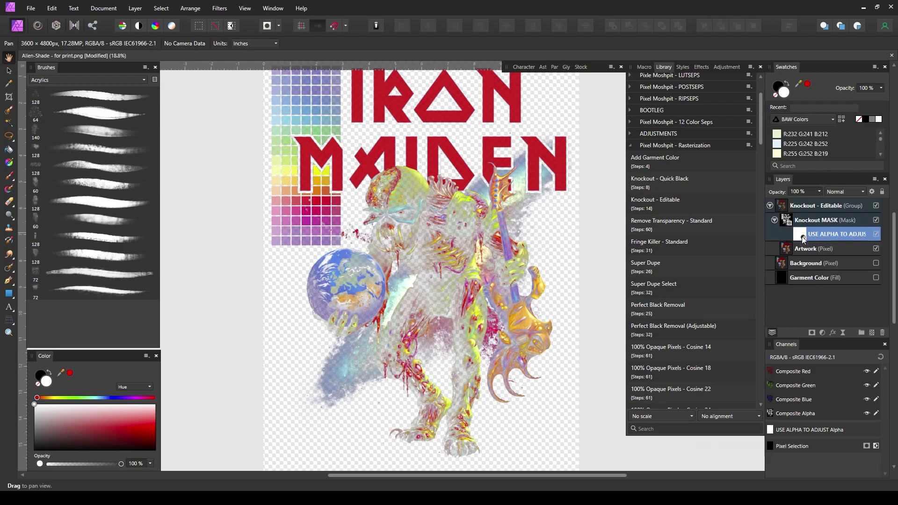
{"action": "left_click_drag", "start_coordinate": [773, 243], "coordinate": [604, 233]}
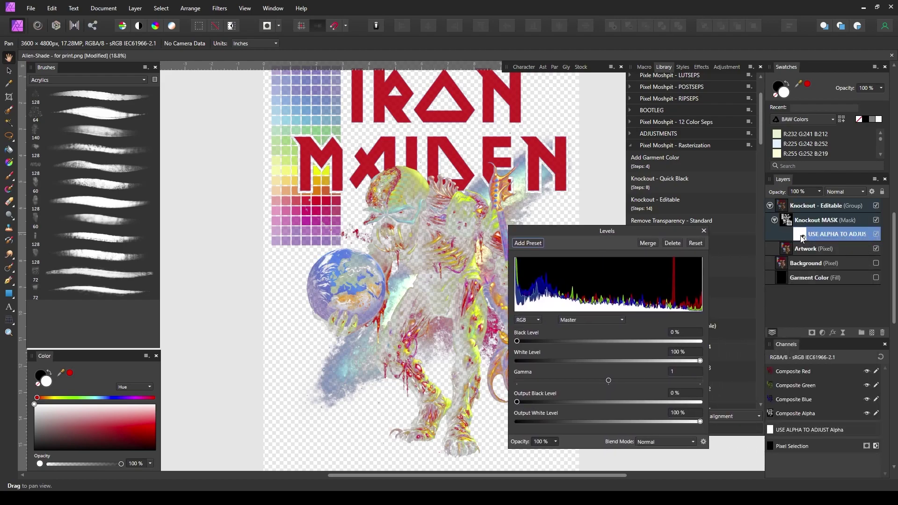
{"action": "left_click", "coordinate": [585, 321]}
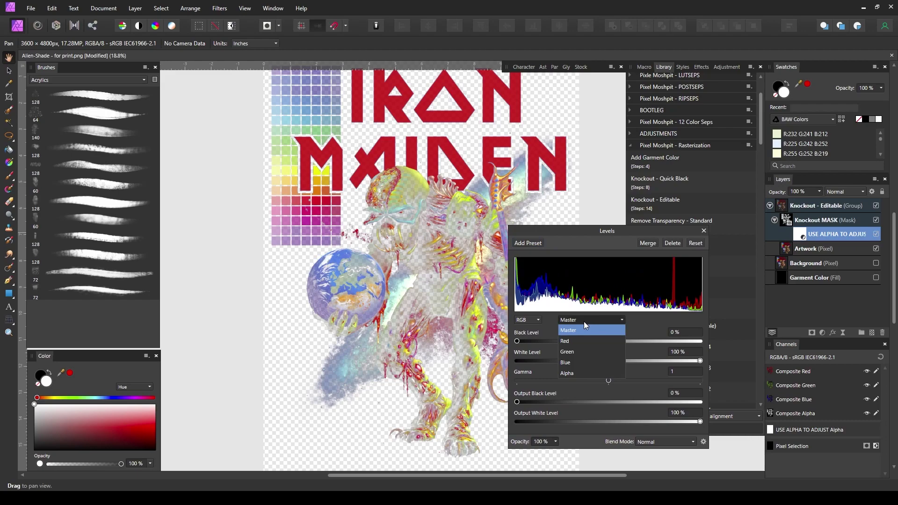
{"action": "left_click", "coordinate": [573, 373]}
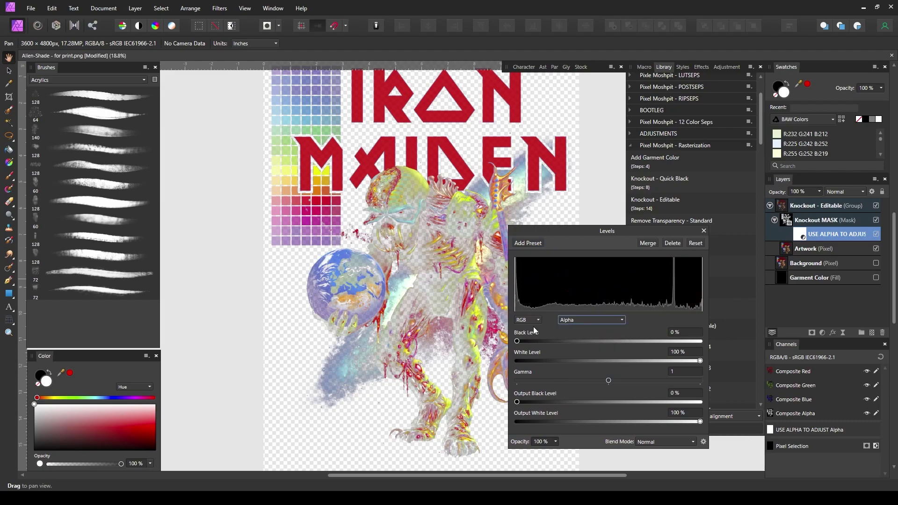
Set the alpha white level to 73% and the black level to about 5%.
{"action": "mouse_move", "coordinate": [517, 342]}
{"action": "left_mouse_down"}
{"action": "mouse_move", "coordinate": [542, 342]}
{"action": "mouse_move", "coordinate": [504, 343]}
{"action": "mouse_move", "coordinate": [524, 342]}
{"action": "mouse_move", "coordinate": [515, 342]}
{"action": "left_mouse_up"}
{"action": "mouse_move", "coordinate": [701, 365]}
{"action": "left_mouse_down"}
{"action": "mouse_move", "coordinate": [670, 361]}
{"action": "mouse_move", "coordinate": [721, 361]}
{"action": "mouse_move", "coordinate": [612, 367]}
{"action": "mouse_move", "coordinate": [703, 364]}
{"action": "mouse_move", "coordinate": [616, 367]}
{"action": "mouse_move", "coordinate": [703, 360]}
{"action": "mouse_move", "coordinate": [652, 361]}
{"action": "left_mouse_up"}
{"action": "mouse_move", "coordinate": [518, 341]}
{"action": "left_mouse_down"}
{"action": "mouse_move", "coordinate": [529, 341]}
{"action": "mouse_move", "coordinate": [517, 341]}
{"action": "left_mouse_up"}
{"action": "scroll", "coordinate": [325, 360], "scroll_direction": "up", "scroll_amount": 3}
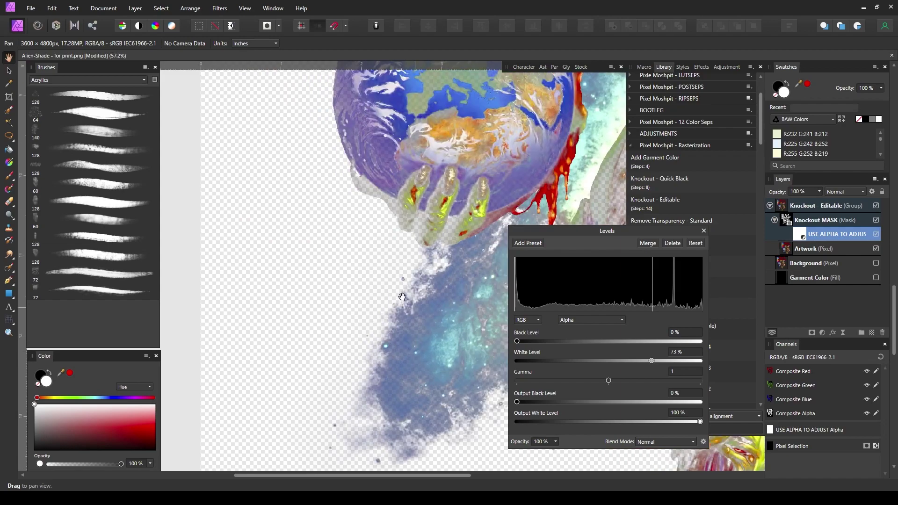
{"action": "left_click_drag", "start_coordinate": [372, 307], "coordinate": [376, 297]}
{"action": "scroll", "coordinate": [377, 297], "scroll_direction": "down", "scroll_amount": 1}
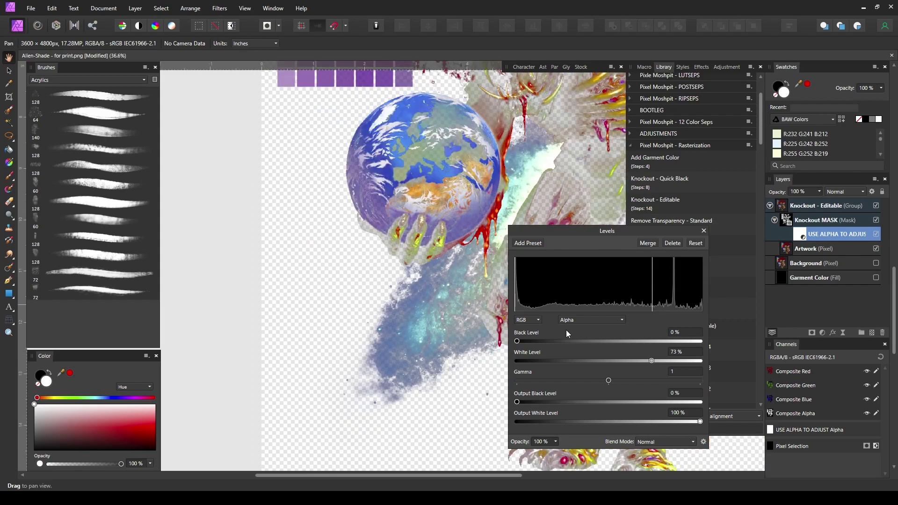
{"action": "mouse_move", "coordinate": [518, 342]}
{"action": "left_mouse_down"}
{"action": "mouse_move", "coordinate": [538, 345]}
{"action": "mouse_move", "coordinate": [527, 349]}
{"action": "left_mouse_up"}
{"action": "scroll", "coordinate": [382, 302], "scroll_direction": "down", "scroll_amount": 4}
Close Levels, then duplicate the Knockout - Editable group and hide the copy.
{"action": "left_click", "coordinate": [704, 231]}
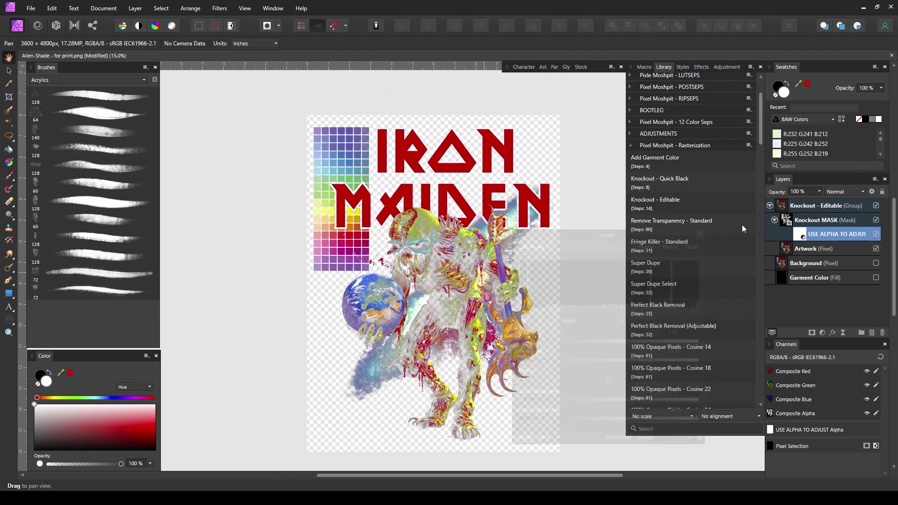
{"action": "left_click", "coordinate": [770, 206]}
{"action": "left_click", "coordinate": [813, 207]}
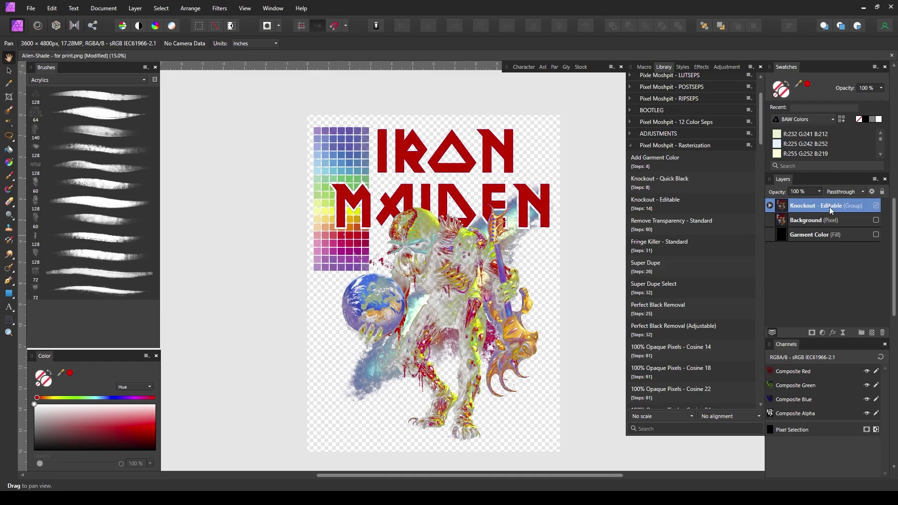
{"action": "key", "text": "ctrl+j"}
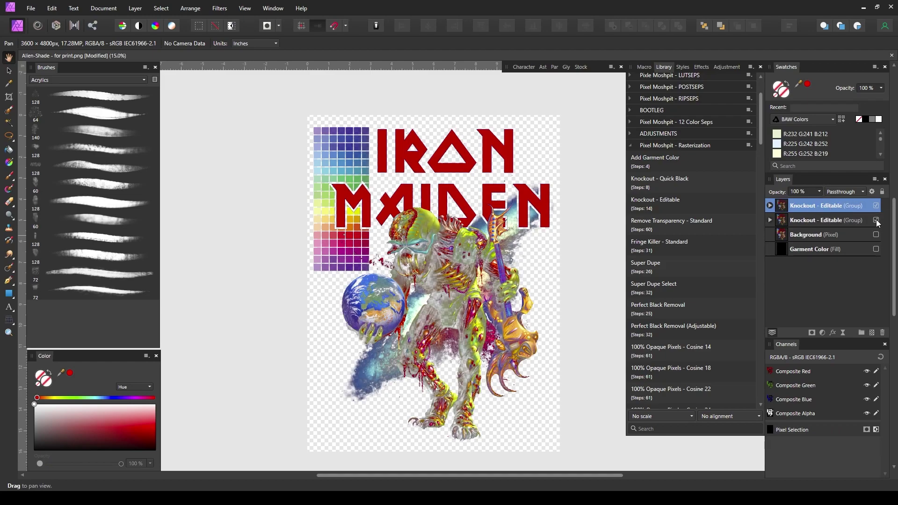
{"action": "left_click", "coordinate": [877, 221]}
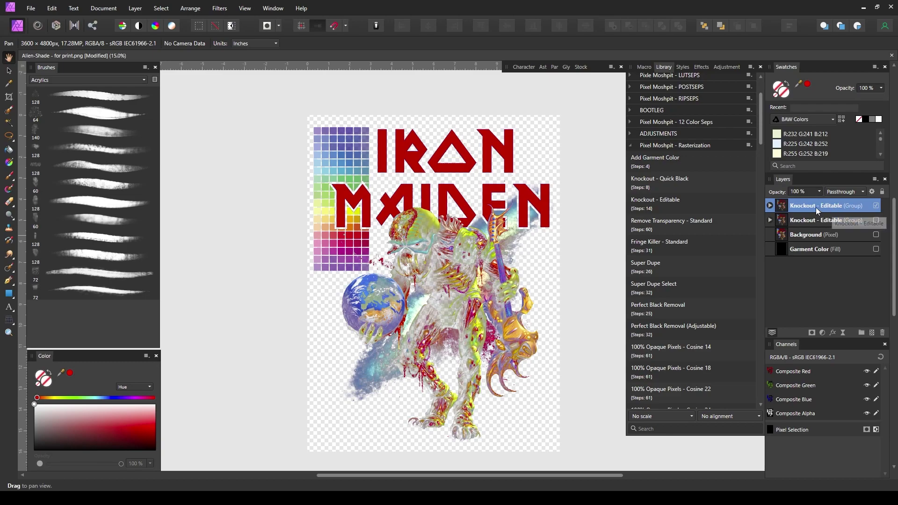
Rasterize the top knockout group into a flat pixel layer.
{"action": "key", "text": "ctrl+shift+e"}
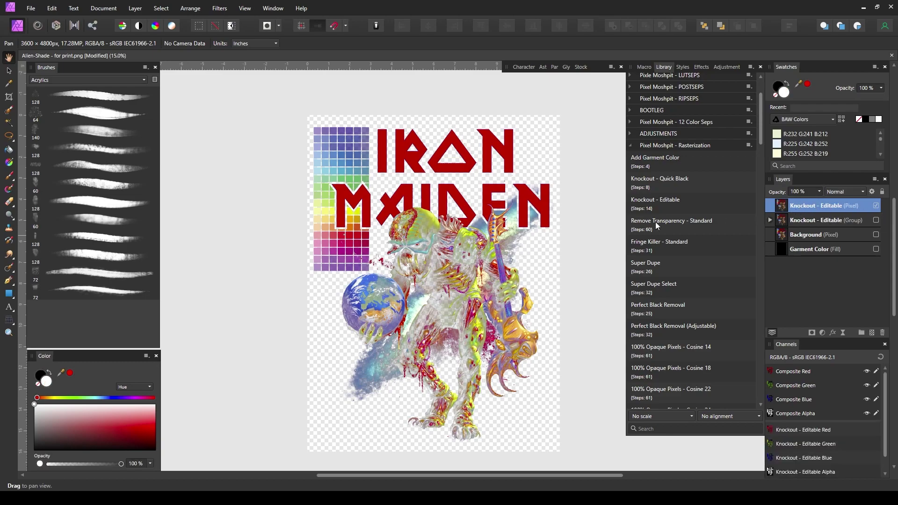
{"action": "scroll", "coordinate": [468, 262], "scroll_direction": "up", "scroll_amount": 1}
{"action": "scroll", "coordinate": [468, 262], "scroll_direction": "down", "scroll_amount": 1}
{"action": "scroll", "coordinate": [695, 263], "scroll_direction": "down", "scroll_amount": 3}
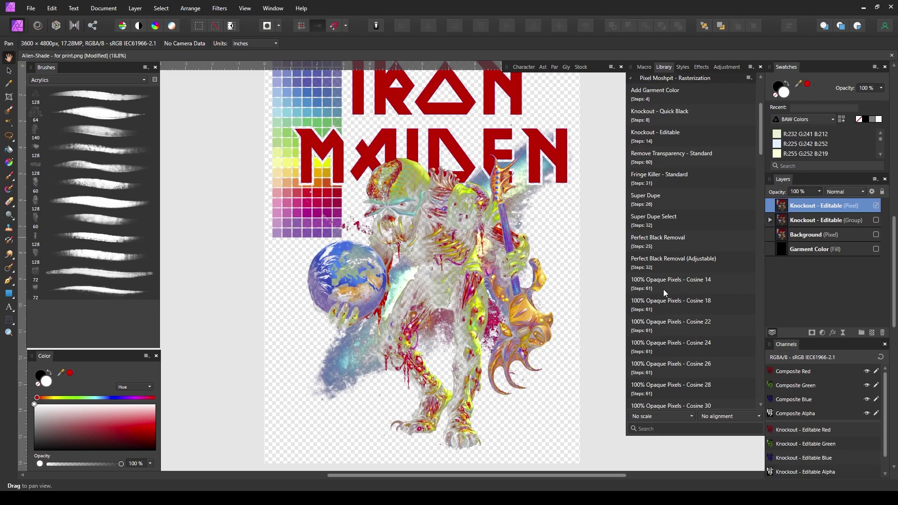
Resize the document to 12 in × 16.003 in at 300 DPI with Nearest Neighbor resampling.
{"action": "left_click", "coordinate": [104, 8]}
{"action": "left_click", "coordinate": [114, 58]}
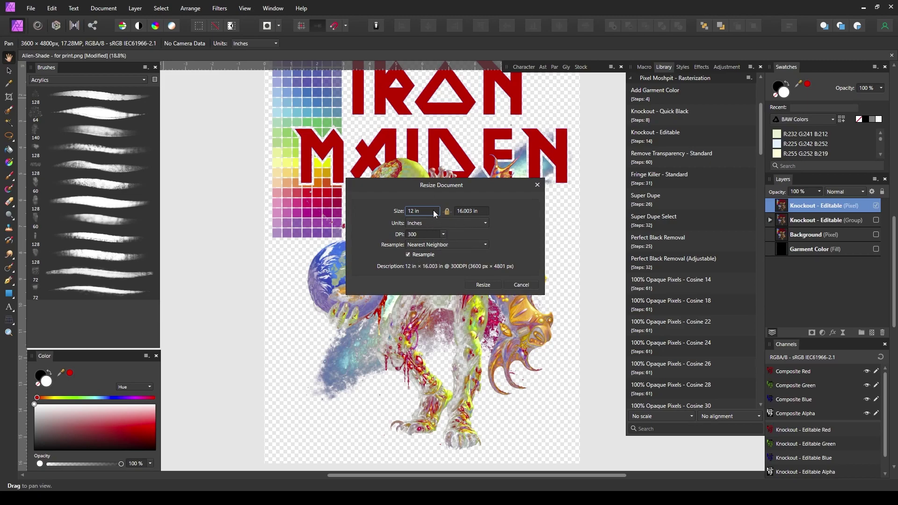
{"action": "left_click", "coordinate": [431, 234]}
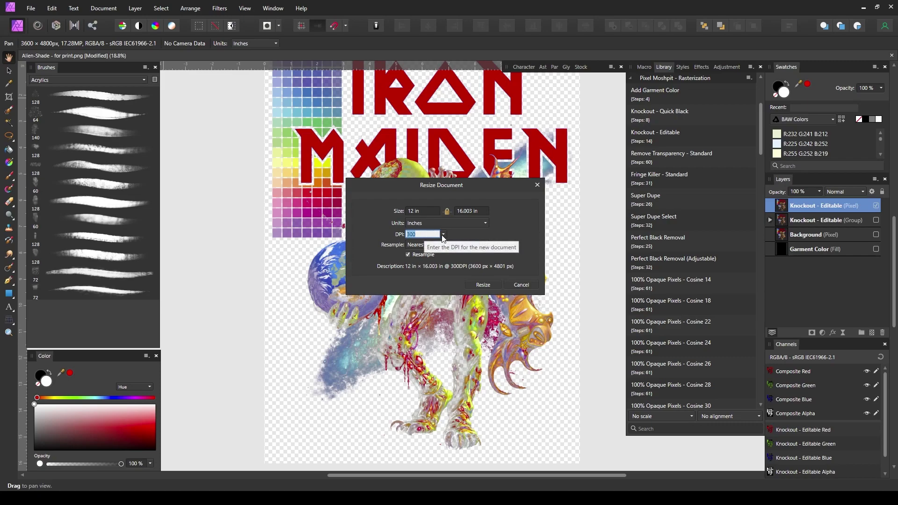
{"action": "left_click", "coordinate": [443, 235]}
{"action": "left_click", "coordinate": [443, 235]}
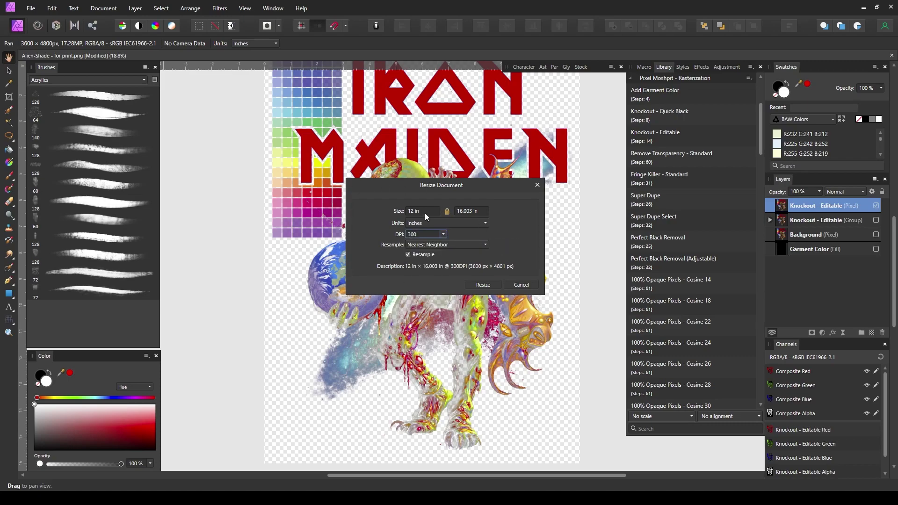
{"action": "left_click", "coordinate": [444, 233]}
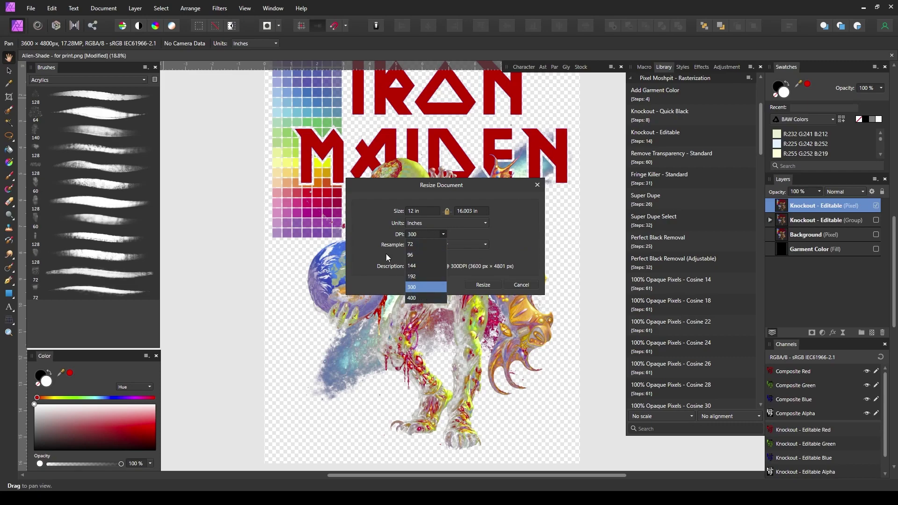
{"action": "left_click", "coordinate": [425, 232]}
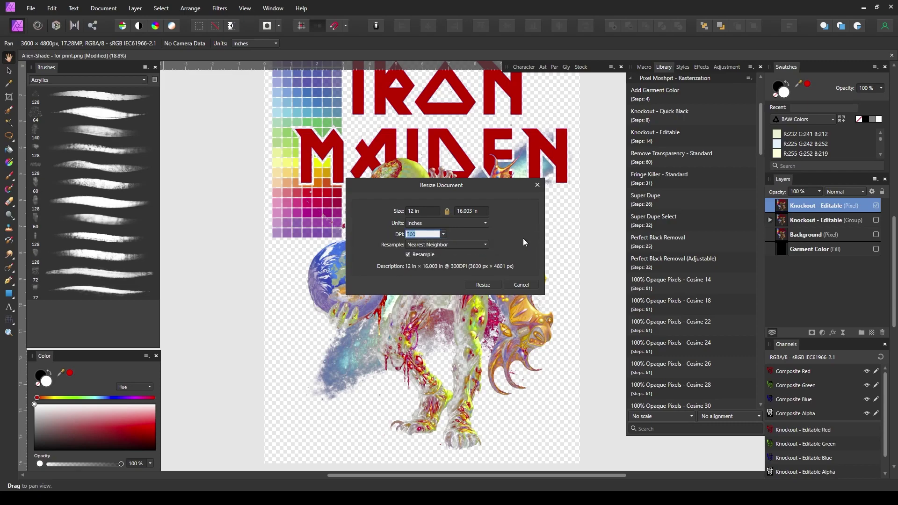
{"action": "left_click", "coordinate": [477, 212]}
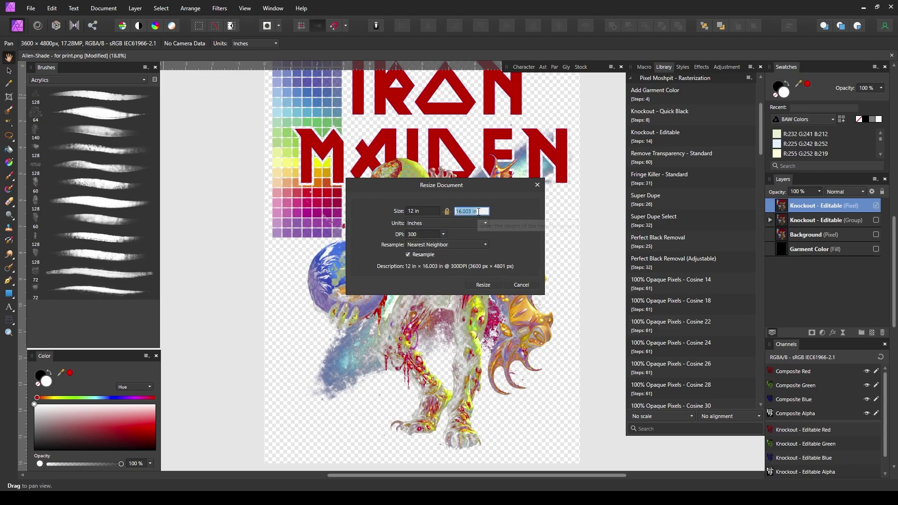
{"action": "left_click", "coordinate": [426, 244]}
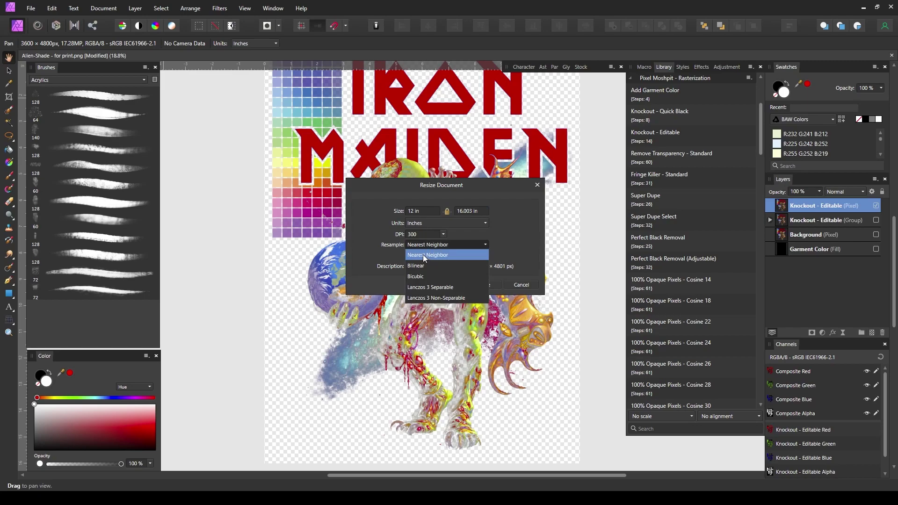
{"action": "left_click", "coordinate": [424, 256]}
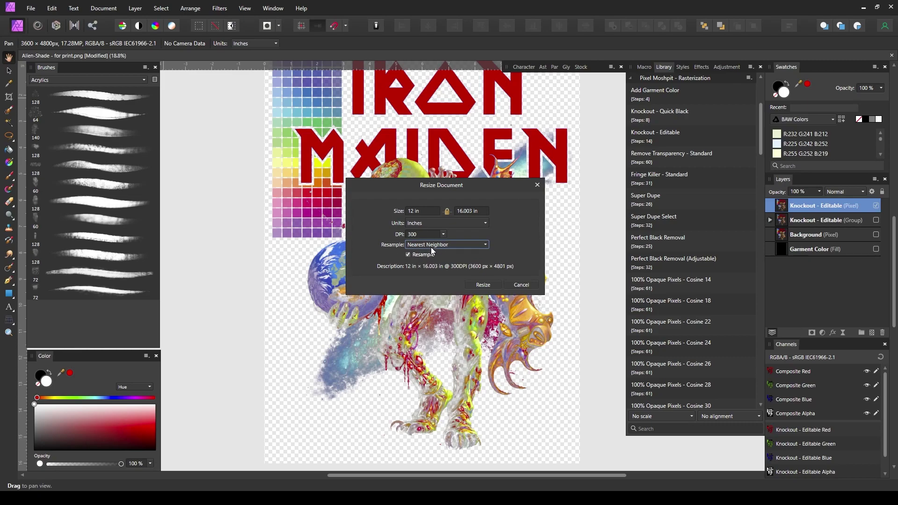
{"action": "left_click", "coordinate": [482, 286]}
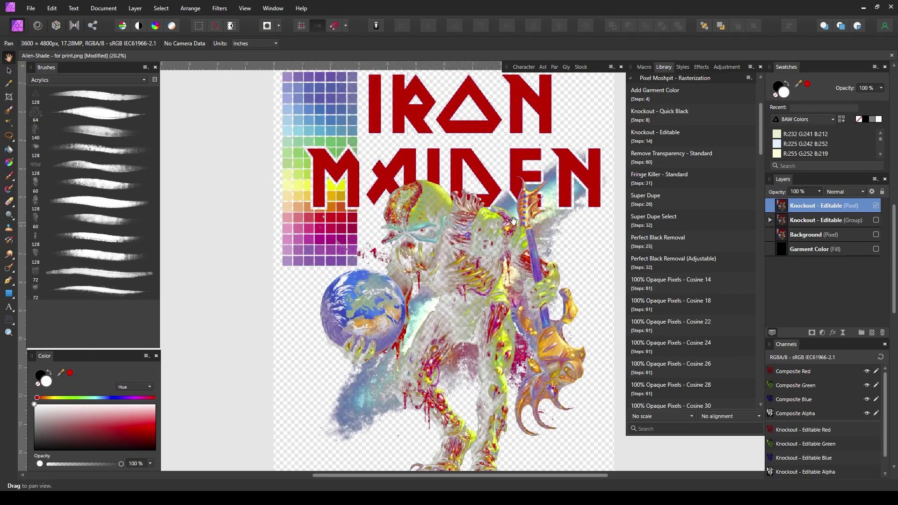
Run the '100% Opaque Pixels - Cosine 14' macro on the knocked-out artwork.
{"action": "scroll", "coordinate": [513, 220], "scroll_direction": "up", "scroll_amount": 1}
{"action": "scroll", "coordinate": [442, 209], "scroll_direction": "up", "scroll_amount": 1}
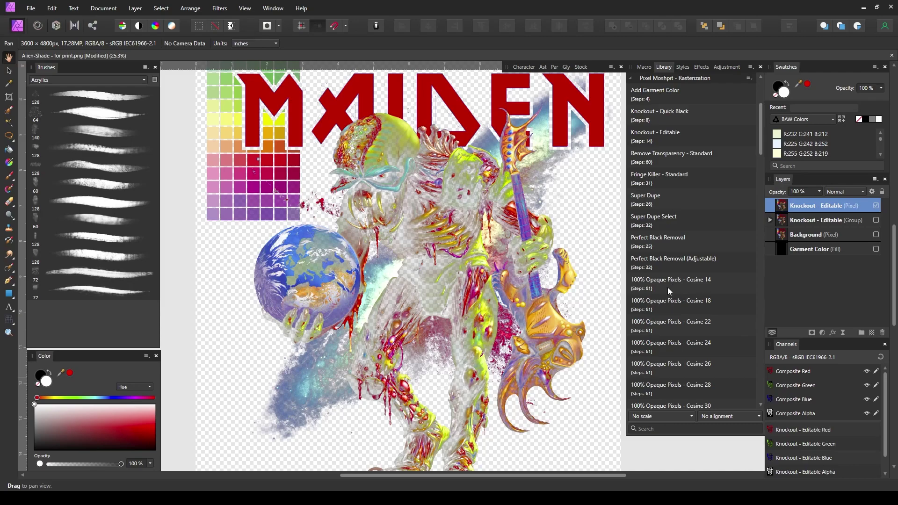
{"action": "left_click_drag", "start_coordinate": [455, 245], "coordinate": [444, 228]}
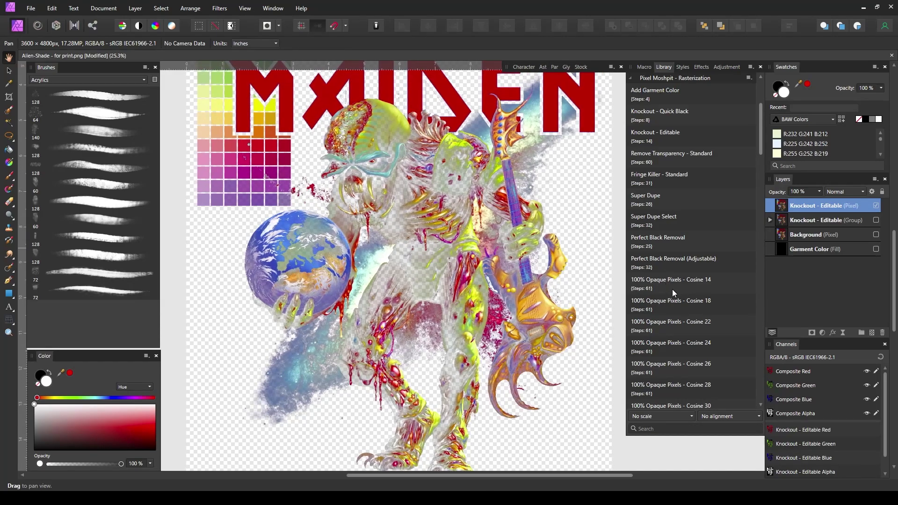
{"action": "left_click", "coordinate": [652, 283]}
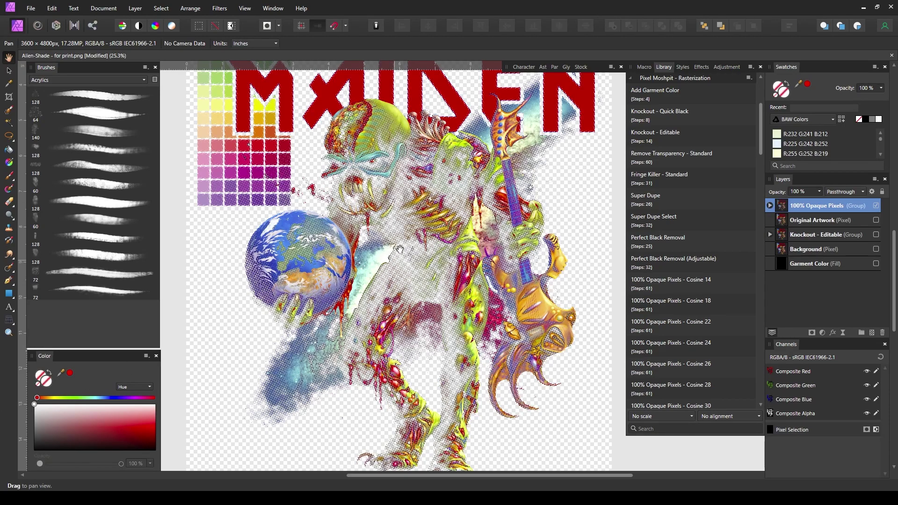
Show the black Garment Color behind the halftone, toggling it to compare the dots.
{"action": "scroll", "coordinate": [415, 222], "scroll_direction": "down", "scroll_amount": 2}
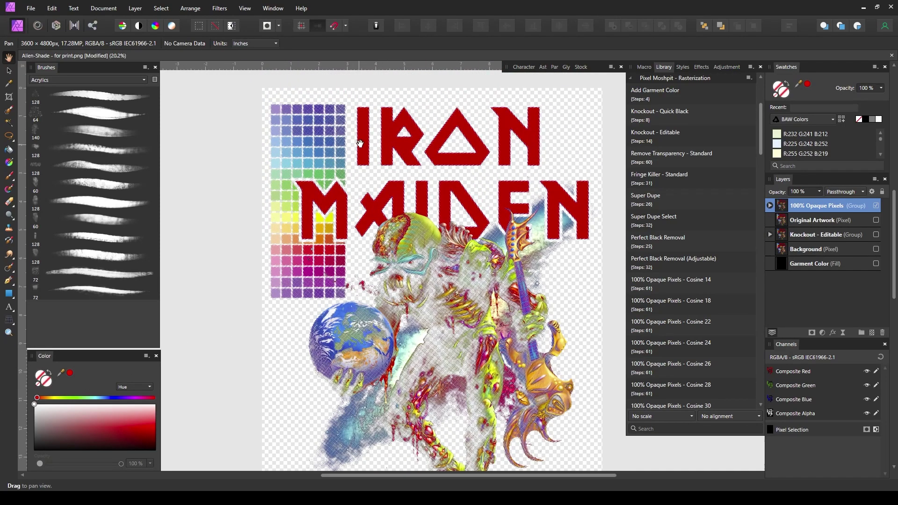
{"action": "scroll", "coordinate": [373, 137], "scroll_direction": "down", "scroll_amount": 1}
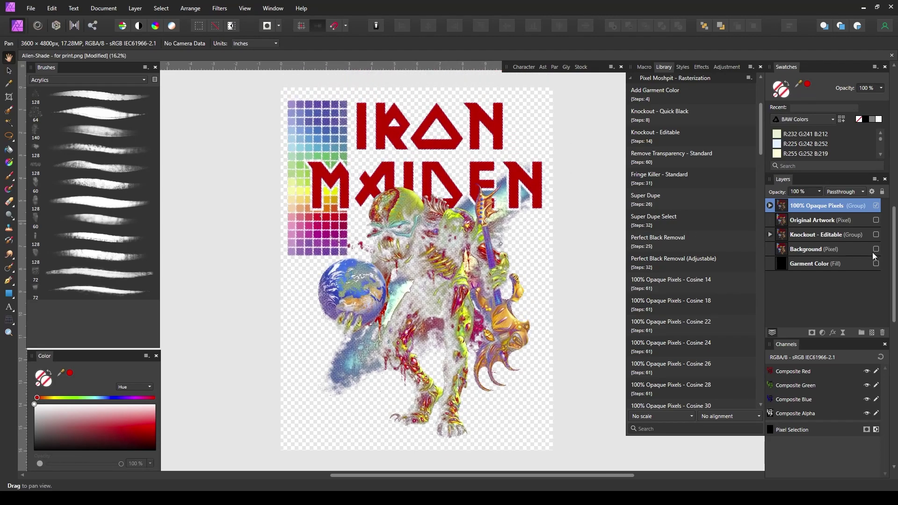
{"action": "left_click", "coordinate": [876, 265]}
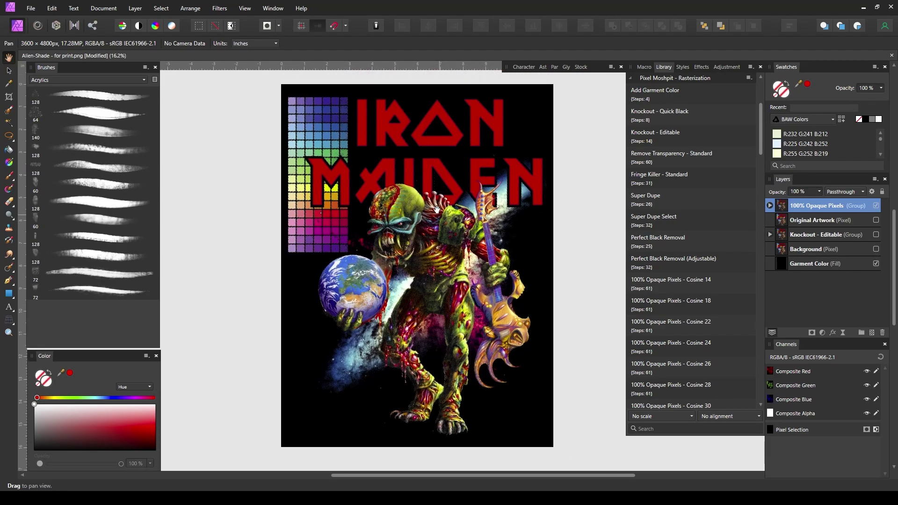
{"action": "scroll", "coordinate": [430, 272], "scroll_direction": "up", "scroll_amount": 1}
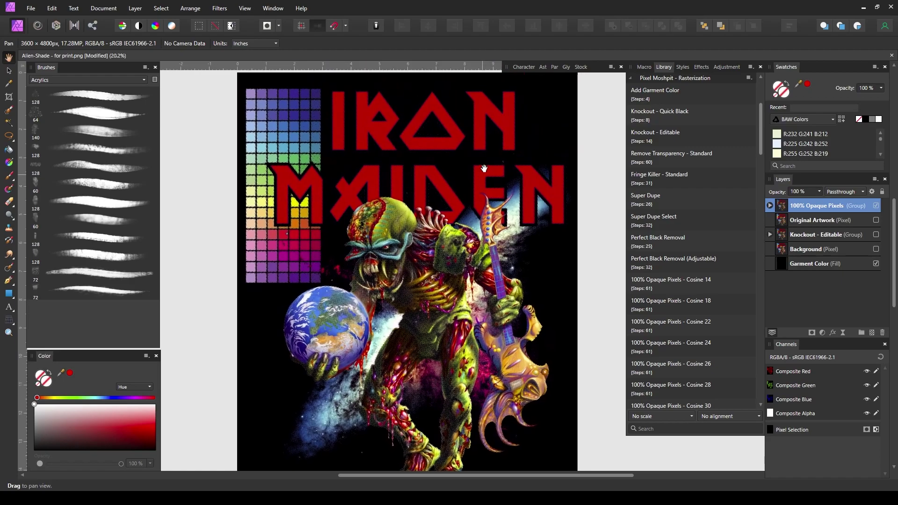
{"action": "scroll", "coordinate": [432, 276], "scroll_direction": "up", "scroll_amount": 2}
{"action": "scroll", "coordinate": [431, 276], "scroll_direction": "down", "scroll_amount": 2}
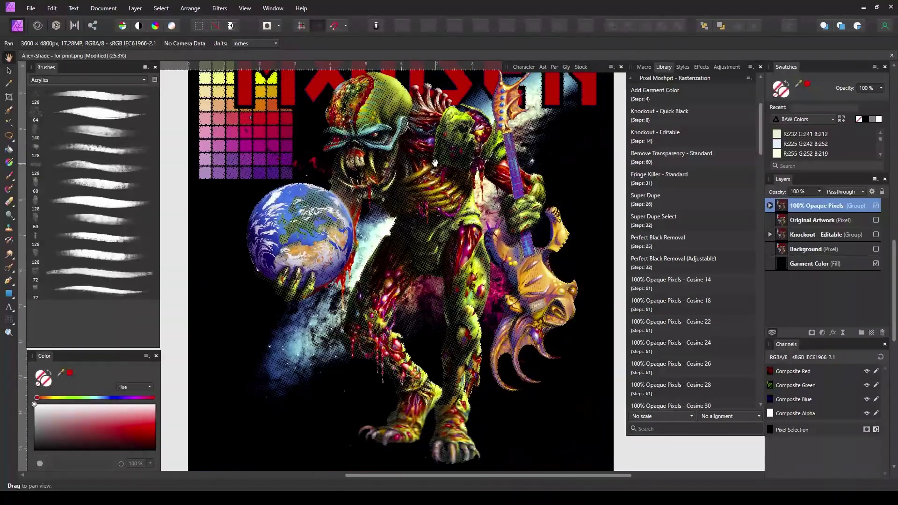
{"action": "left_click_drag", "start_coordinate": [383, 202], "coordinate": [394, 221]}
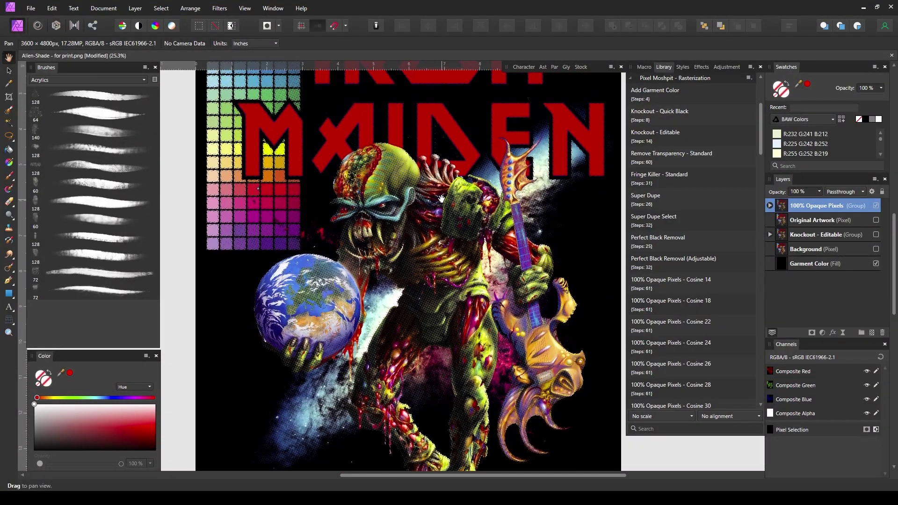
{"action": "left_click", "coordinate": [876, 263]}
{"action": "scroll", "coordinate": [429, 253], "scroll_direction": "up", "scroll_amount": 10}
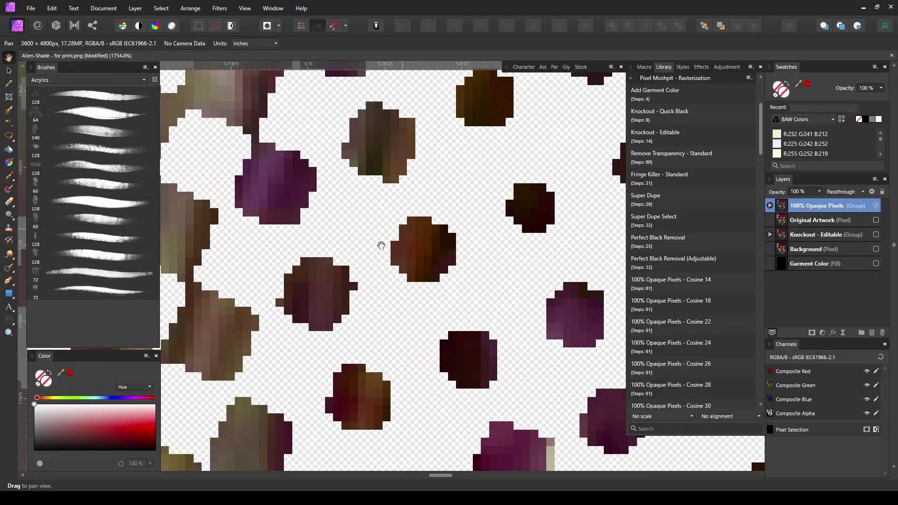
{"action": "scroll", "coordinate": [407, 244], "scroll_direction": "down", "scroll_amount": 10}
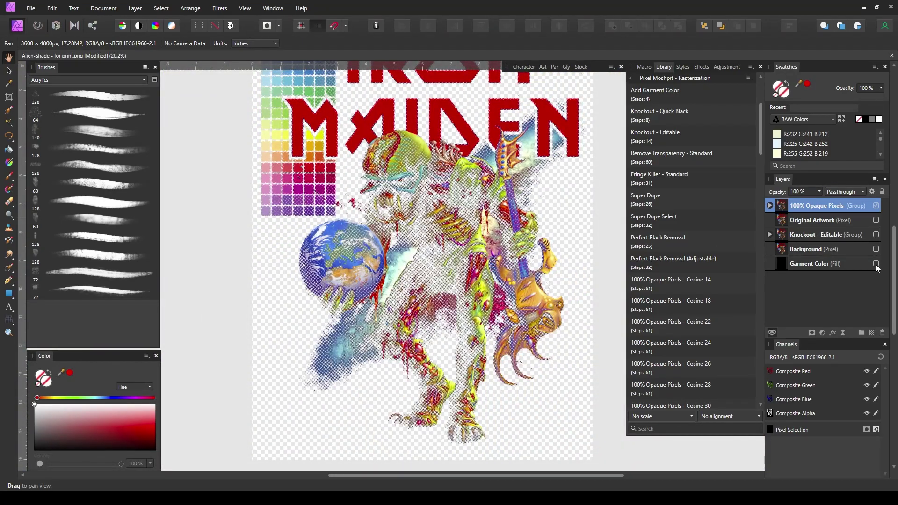
{"action": "left_click", "coordinate": [876, 263]}
Pan and zoom around the halftoned artwork on black to inspect it.
{"action": "left_click_drag", "start_coordinate": [389, 94], "coordinate": [431, 169]}
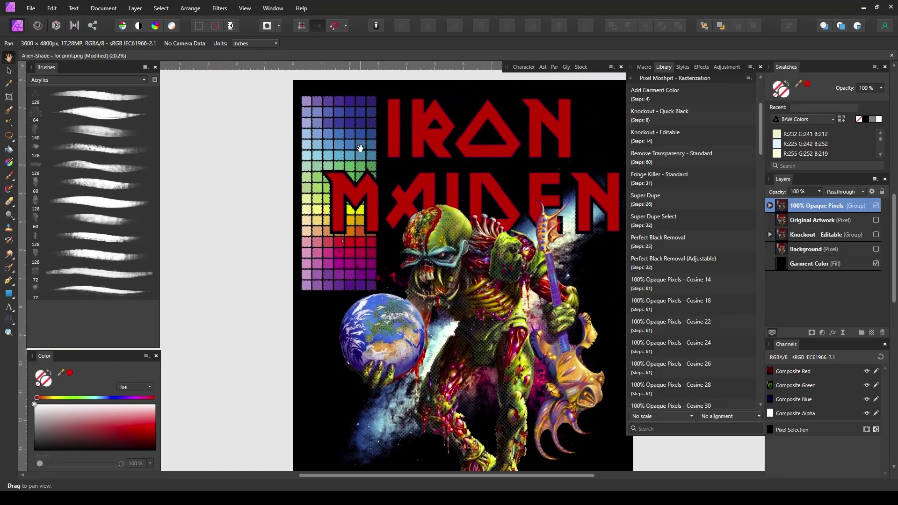
{"action": "scroll", "coordinate": [372, 163], "scroll_direction": "up", "scroll_amount": 1}
{"action": "scroll", "coordinate": [372, 202], "scroll_direction": "down", "scroll_amount": 1}
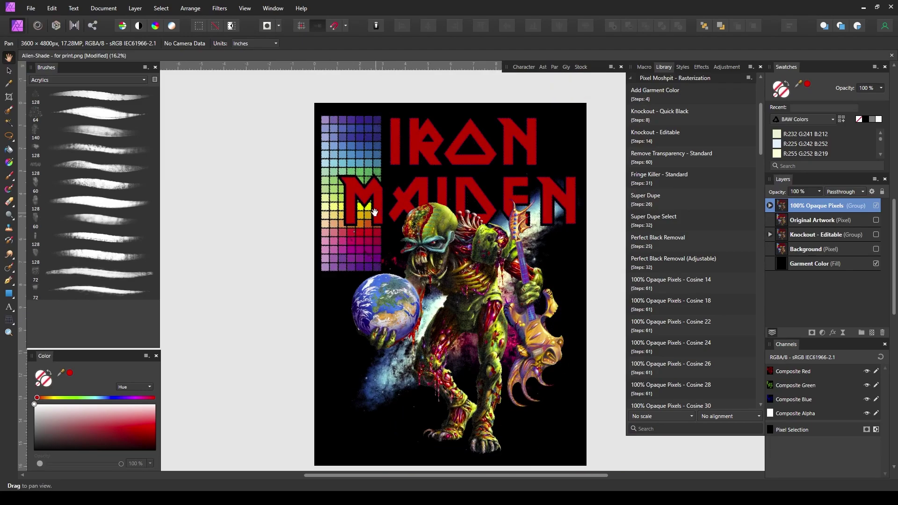
{"action": "scroll", "coordinate": [362, 248], "scroll_direction": "up", "scroll_amount": 8}
{"action": "scroll", "coordinate": [357, 248], "scroll_direction": "down", "scroll_amount": 3}
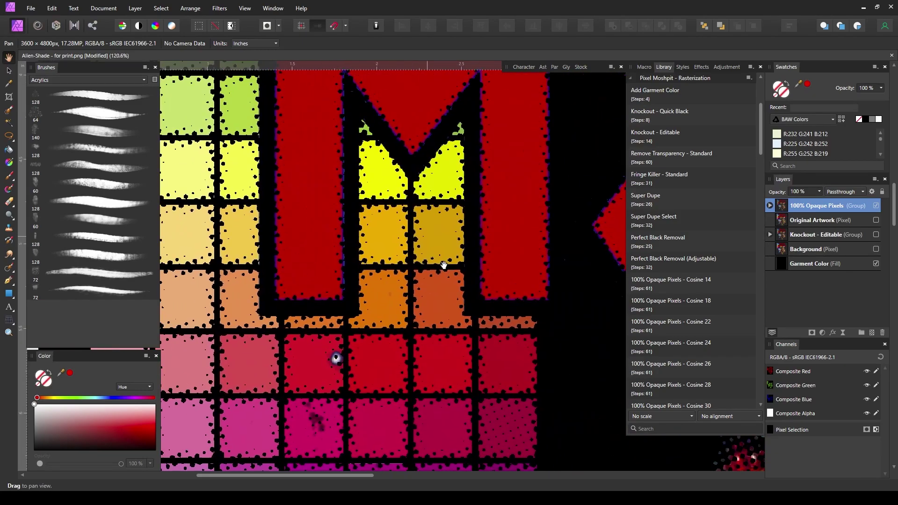
{"action": "scroll", "coordinate": [442, 256], "scroll_direction": "up", "scroll_amount": 3}
{"action": "scroll", "coordinate": [442, 256], "scroll_direction": "down", "scroll_amount": 3}
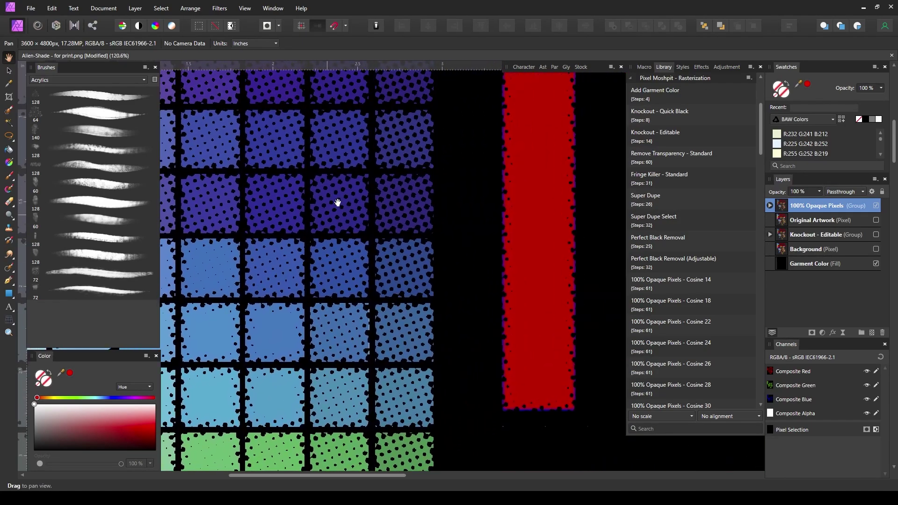
{"action": "scroll", "coordinate": [357, 235], "scroll_direction": "down", "scroll_amount": 6}
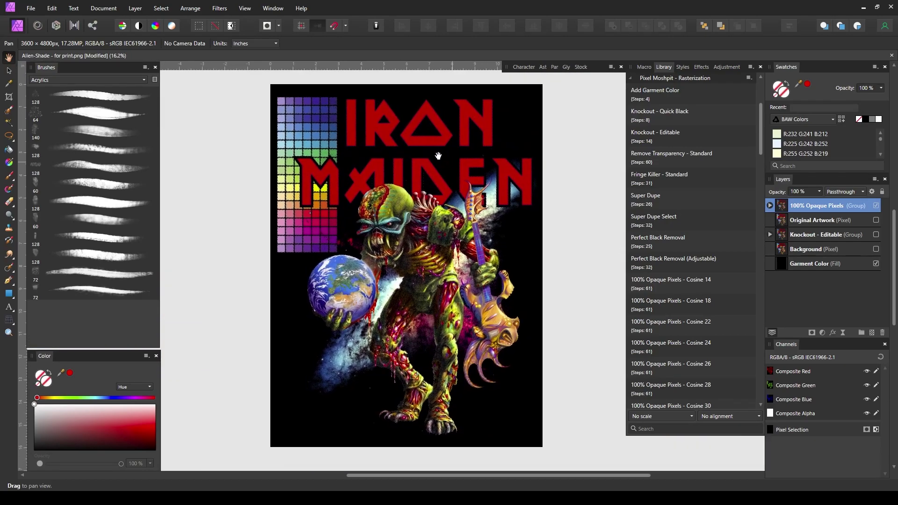
{"action": "left_click_drag", "start_coordinate": [438, 156], "coordinate": [419, 186]}
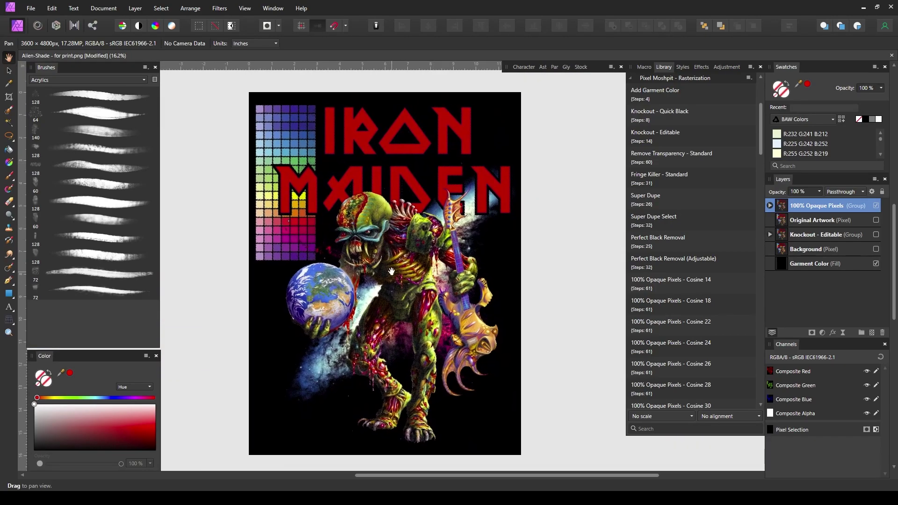
{"action": "scroll", "coordinate": [440, 283], "scroll_direction": "up", "scroll_amount": 3}
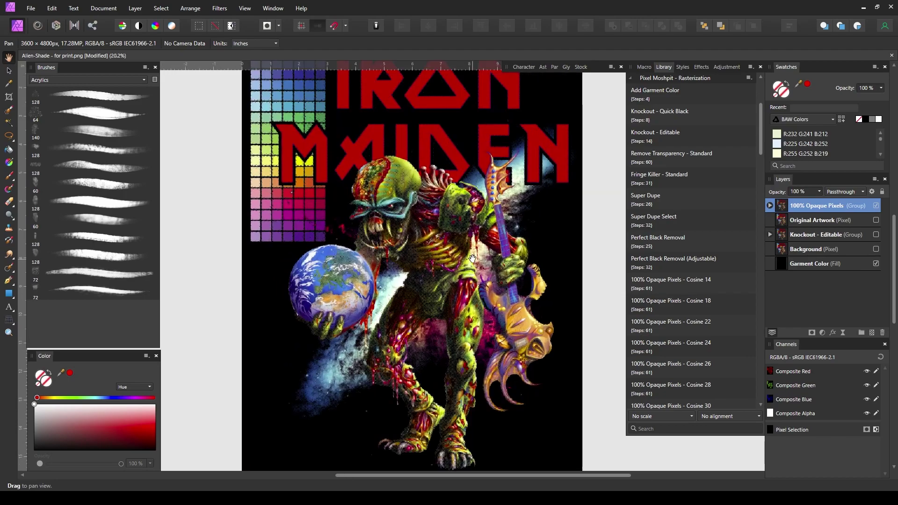
{"action": "scroll", "coordinate": [472, 258], "scroll_direction": "down", "scroll_amount": 2}
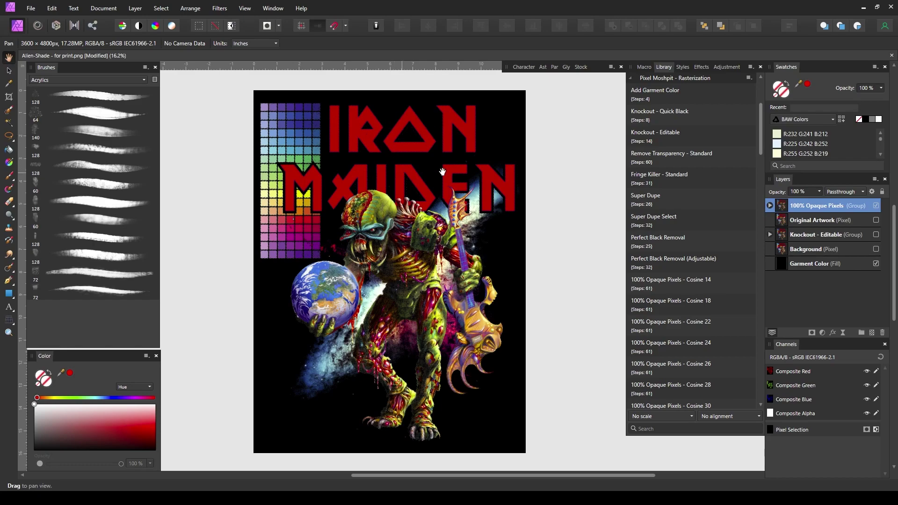
{"action": "scroll", "coordinate": [670, 213], "scroll_direction": "up", "scroll_amount": 2}
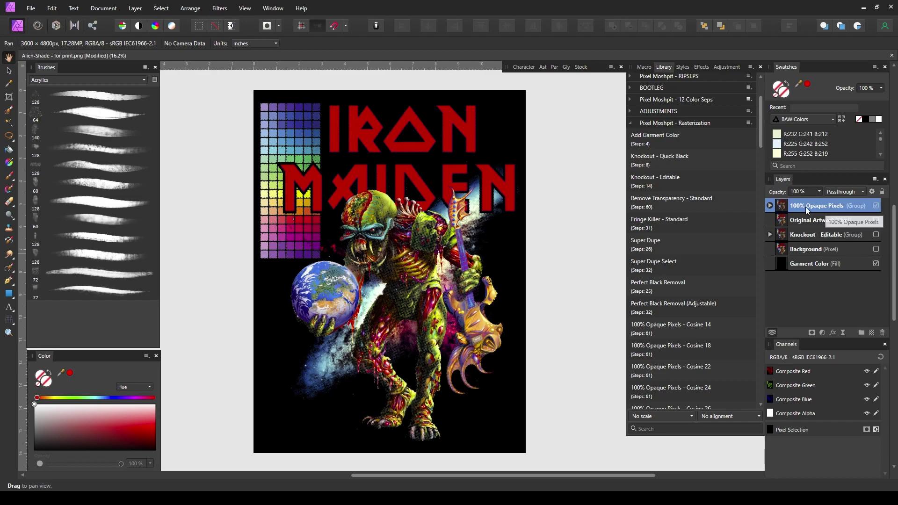
{"action": "left_click", "coordinate": [815, 224]}
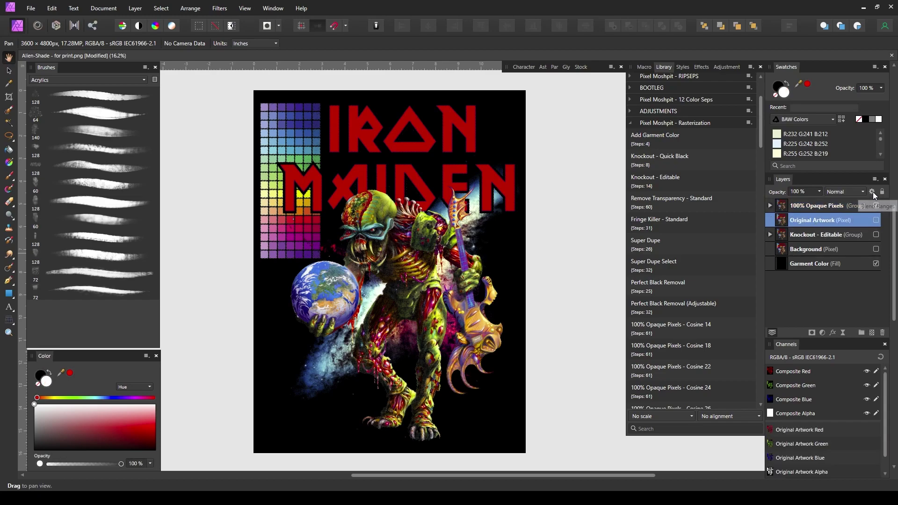
{"action": "left_click", "coordinate": [872, 192]}
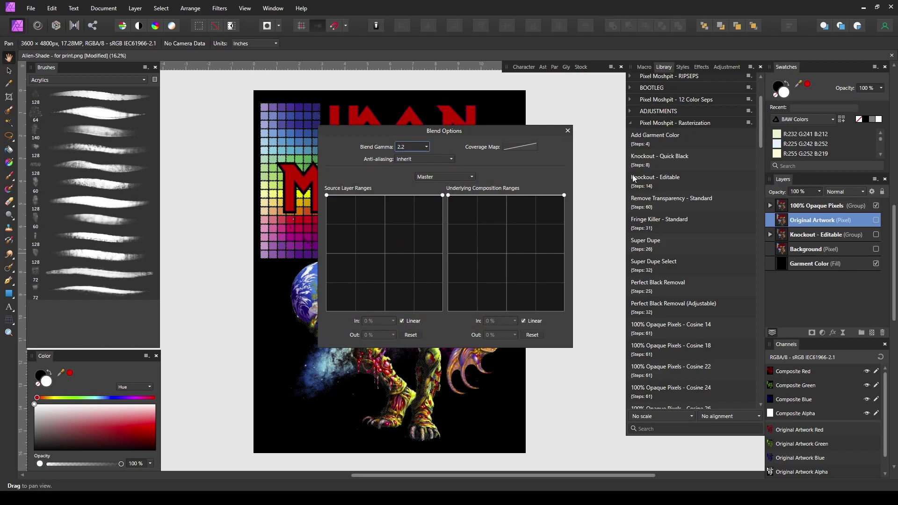
{"action": "left_click", "coordinate": [410, 161]}
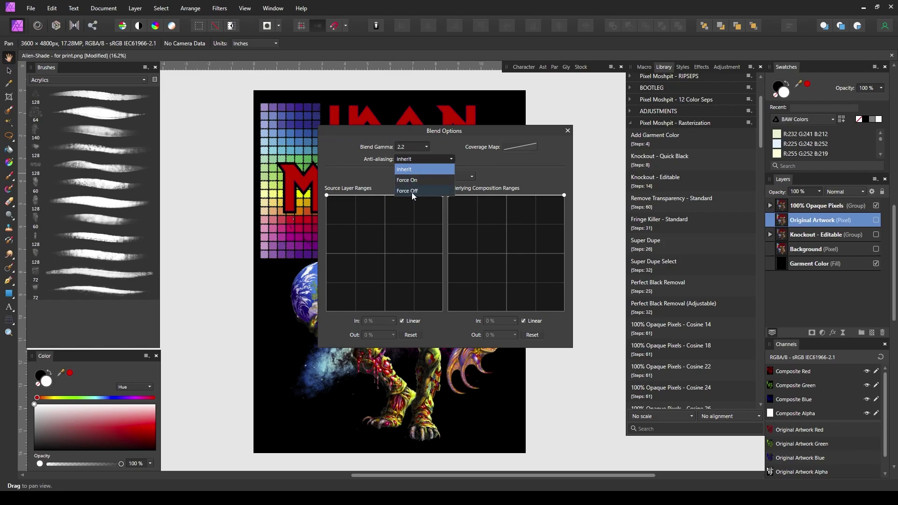
{"action": "left_click", "coordinate": [557, 172]}
{"action": "left_click", "coordinate": [568, 131]}
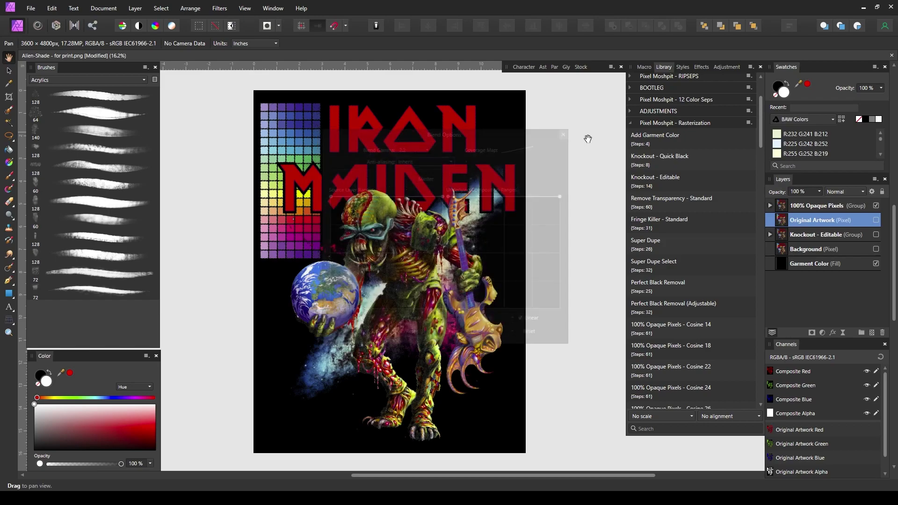
{"action": "scroll", "coordinate": [360, 193], "scroll_direction": "up", "scroll_amount": 2}
{"action": "scroll", "coordinate": [330, 166], "scroll_direction": "up", "scroll_amount": 2}
{"action": "scroll", "coordinate": [440, 220], "scroll_direction": "down", "scroll_amount": 5}
{"action": "scroll", "coordinate": [440, 220], "scroll_direction": "up", "scroll_amount": 2}
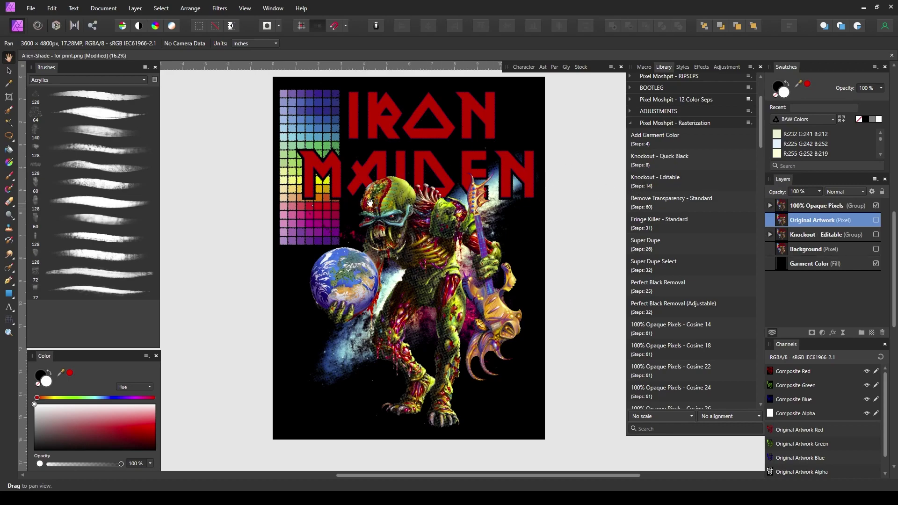
Hide 100% Opaque Pixels, Garment Color and Original Artwork, moving Original Artwork to the top.
{"action": "scroll", "coordinate": [692, 234], "scroll_direction": "down", "scroll_amount": 5}
{"action": "scroll", "coordinate": [684, 266], "scroll_direction": "down", "scroll_amount": 11}
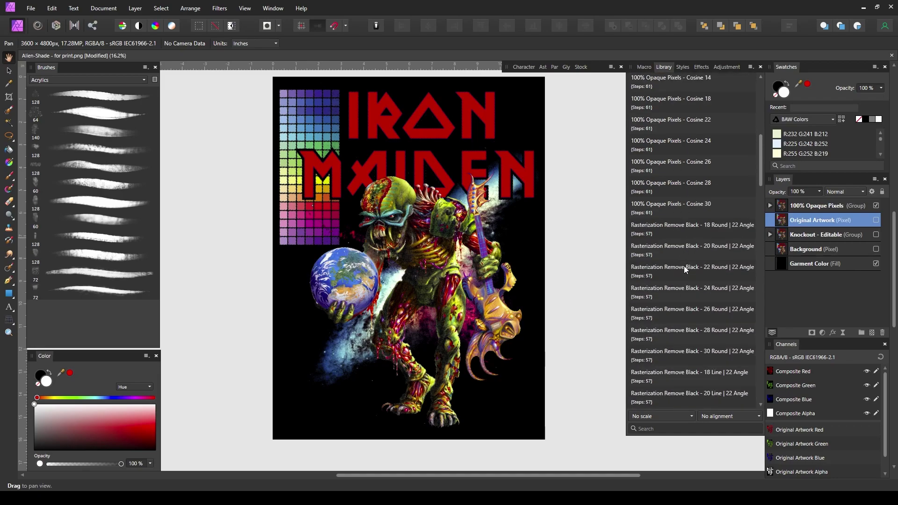
{"action": "scroll", "coordinate": [385, 176], "scroll_direction": "up", "scroll_amount": 5}
{"action": "scroll", "coordinate": [384, 176], "scroll_direction": "down", "scroll_amount": 4}
{"action": "scroll", "coordinate": [384, 176], "scroll_direction": "down", "scroll_amount": 2}
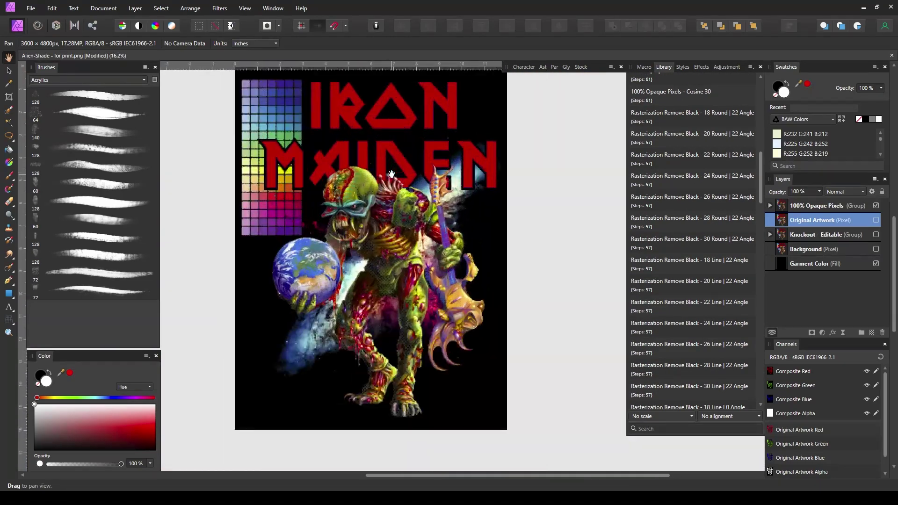
{"action": "scroll", "coordinate": [385, 176], "scroll_direction": "up", "scroll_amount": 1}
{"action": "scroll", "coordinate": [384, 176], "scroll_direction": "down", "scroll_amount": 2}
{"action": "left_click", "coordinate": [822, 205]}
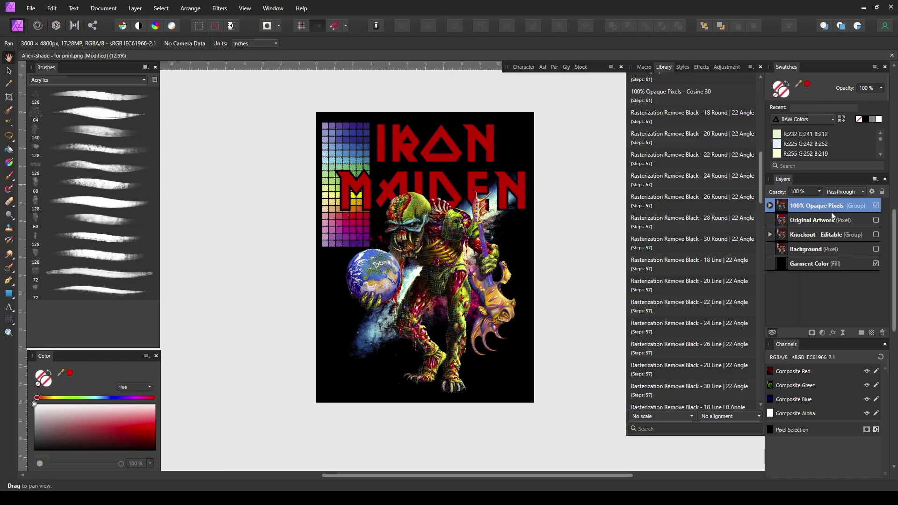
{"action": "left_click", "coordinate": [877, 205]}
{"action": "left_click", "coordinate": [877, 264]}
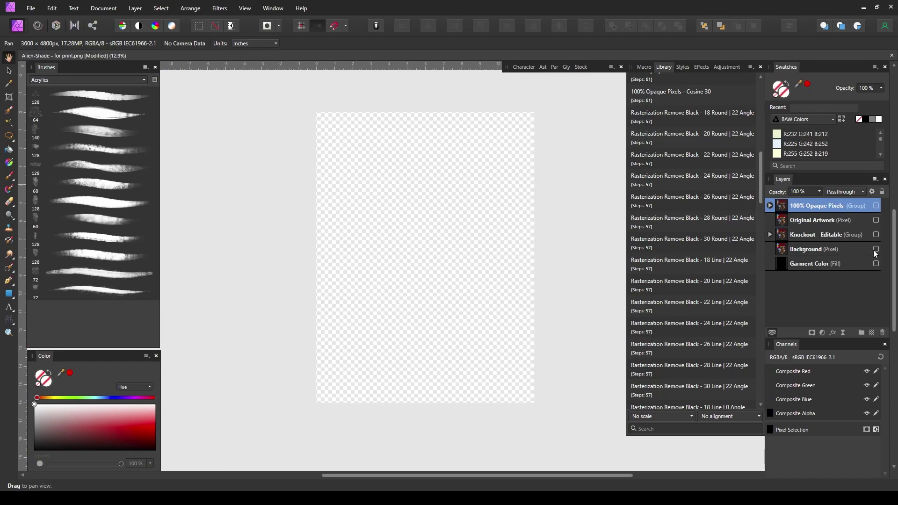
{"action": "left_click", "coordinate": [877, 220]}
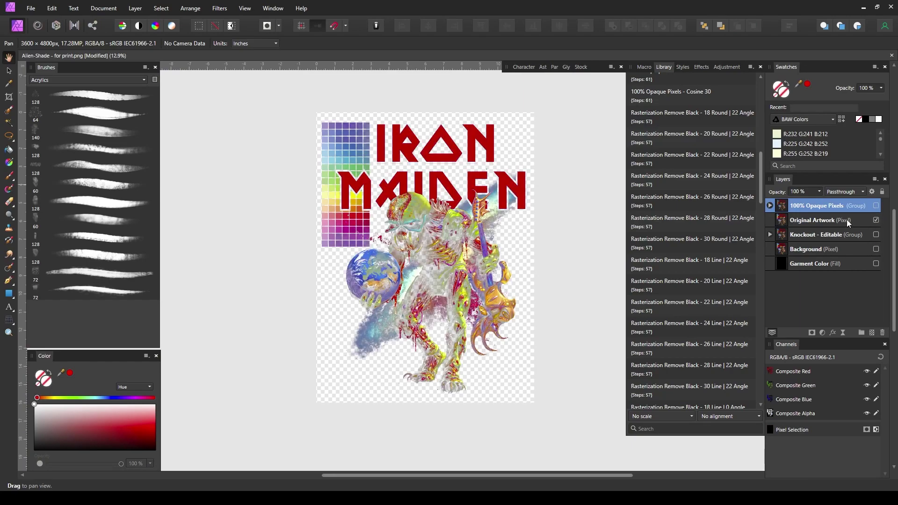
{"action": "left_click_drag", "start_coordinate": [847, 217], "coordinate": [843, 198]}
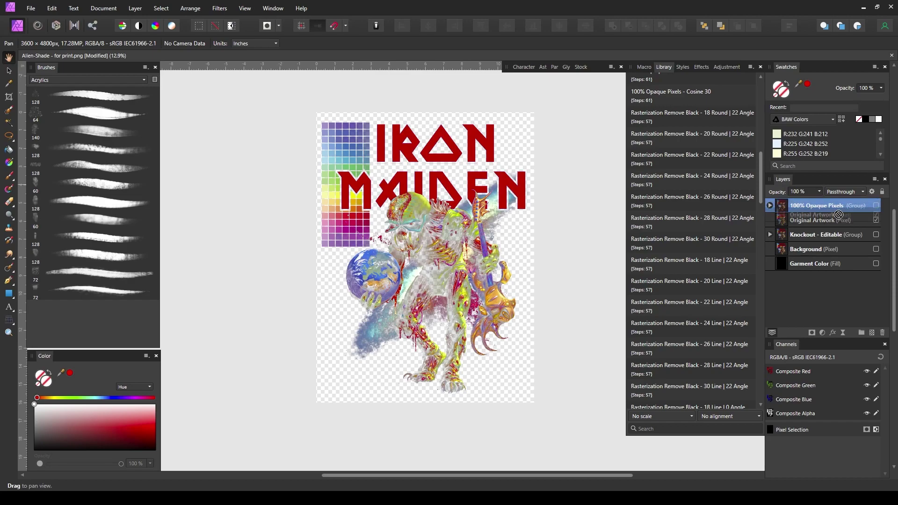
{"action": "left_click", "coordinate": [877, 219]}
Show the Background layer and select the three layers above it.
{"action": "left_click", "coordinate": [837, 251]}
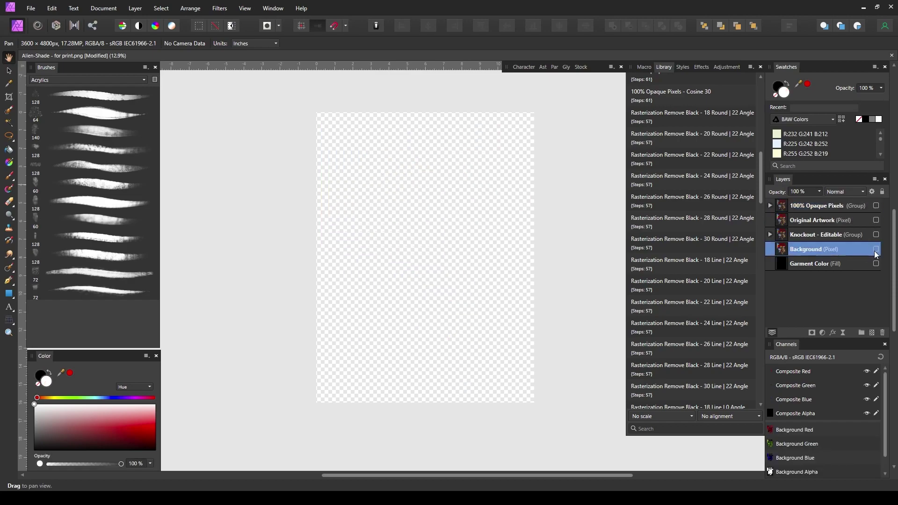
{"action": "left_click", "coordinate": [877, 249]}
{"action": "left_click", "coordinate": [856, 236]}
{"action": "left_click", "coordinate": [854, 206], "text": "shift"}
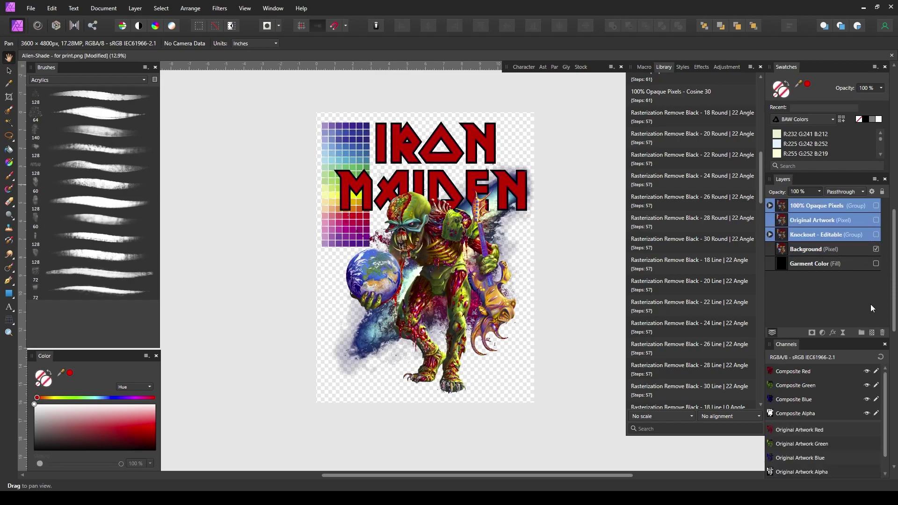
Delete the three old knockout layers and look over the full-colour artwork.
{"action": "left_click", "coordinate": [883, 333]}
{"action": "scroll", "coordinate": [323, 277], "scroll_direction": "up", "scroll_amount": 10}
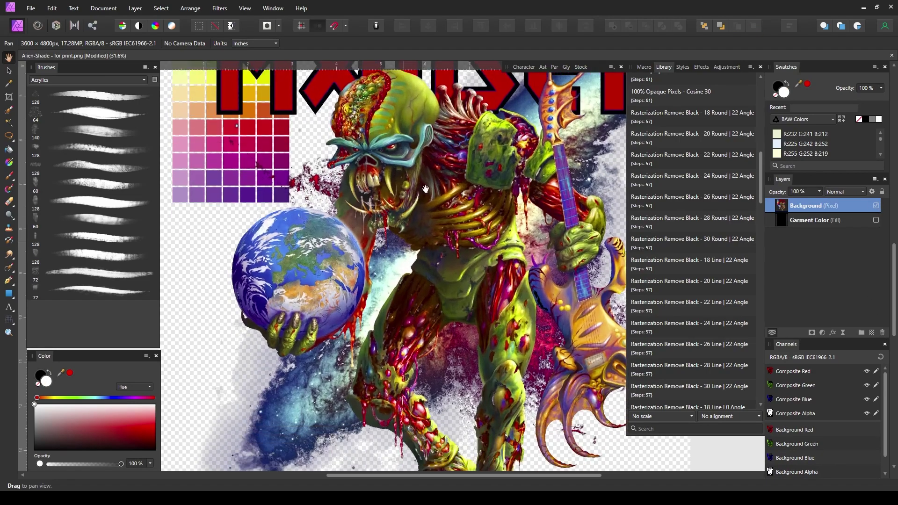
{"action": "scroll", "coordinate": [346, 242], "scroll_direction": "down", "scroll_amount": 3}
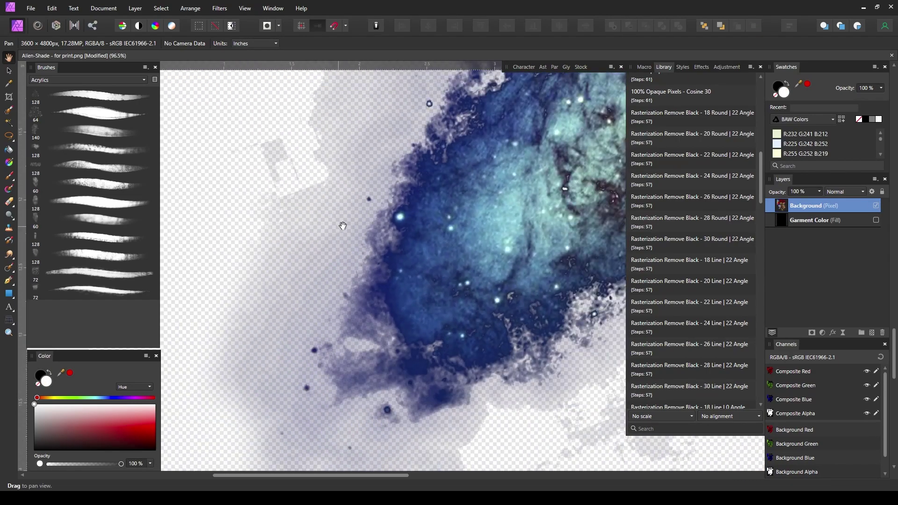
{"action": "scroll", "coordinate": [349, 218], "scroll_direction": "down", "scroll_amount": 4}
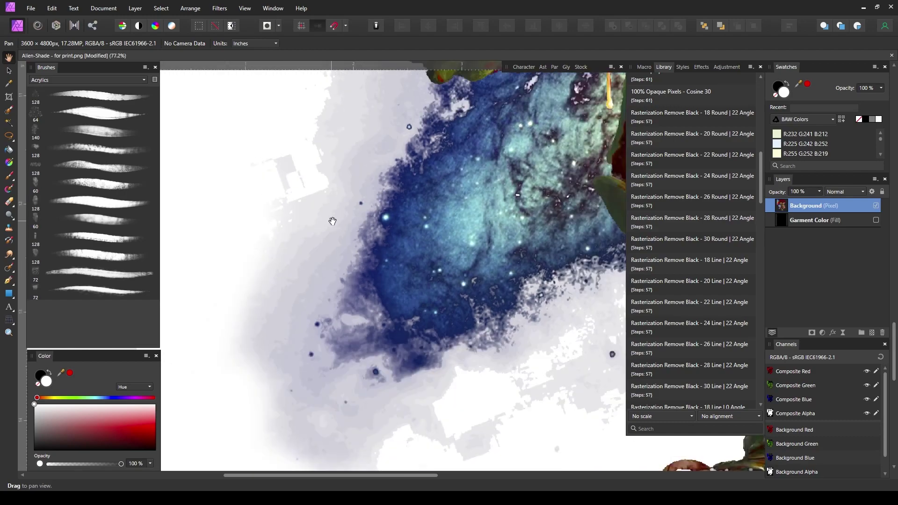
{"action": "scroll", "coordinate": [329, 213], "scroll_direction": "up", "scroll_amount": 5}
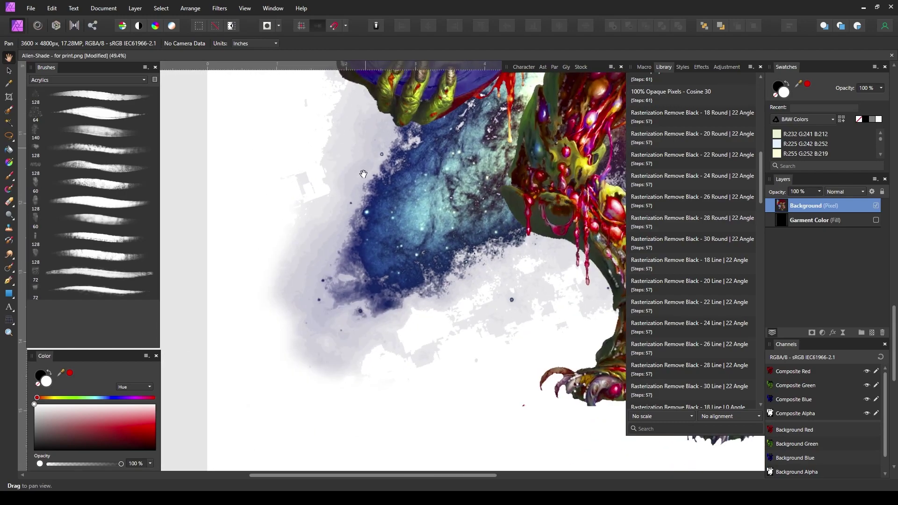
{"action": "scroll", "coordinate": [353, 240], "scroll_direction": "up", "scroll_amount": 3}
{"action": "scroll", "coordinate": [310, 261], "scroll_direction": "down", "scroll_amount": 5}
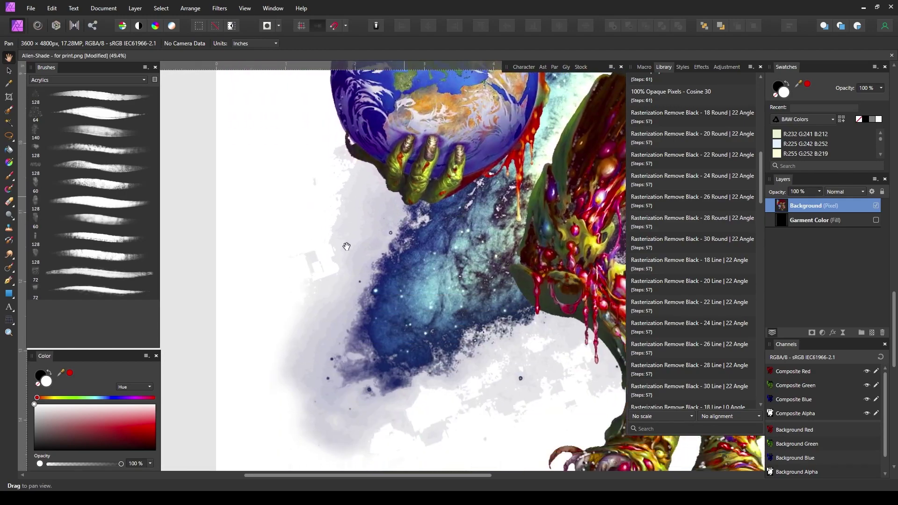
{"action": "scroll", "coordinate": [377, 137], "scroll_direction": "up", "scroll_amount": 5}
{"action": "scroll", "coordinate": [377, 137], "scroll_direction": "down", "scroll_amount": 10}
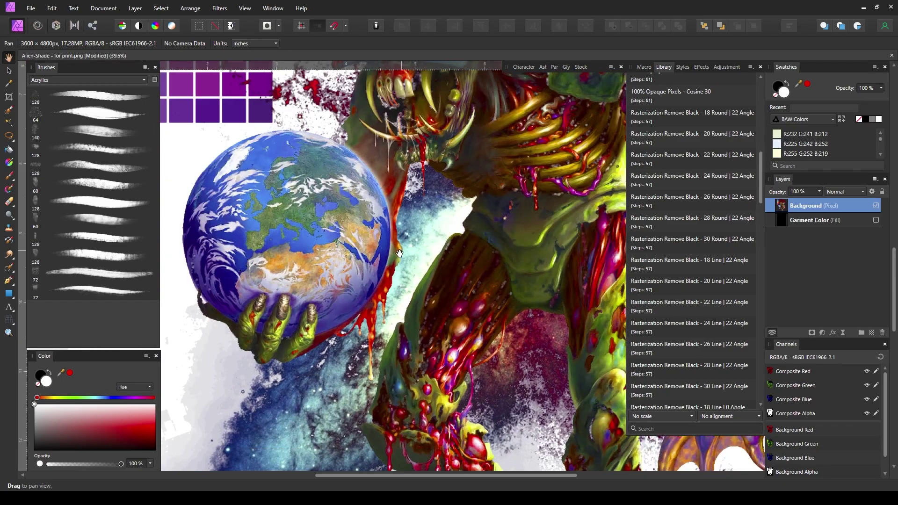
{"action": "scroll", "coordinate": [396, 165], "scroll_direction": "up", "scroll_amount": 3}
{"action": "scroll", "coordinate": [374, 183], "scroll_direction": "up", "scroll_amount": 6}
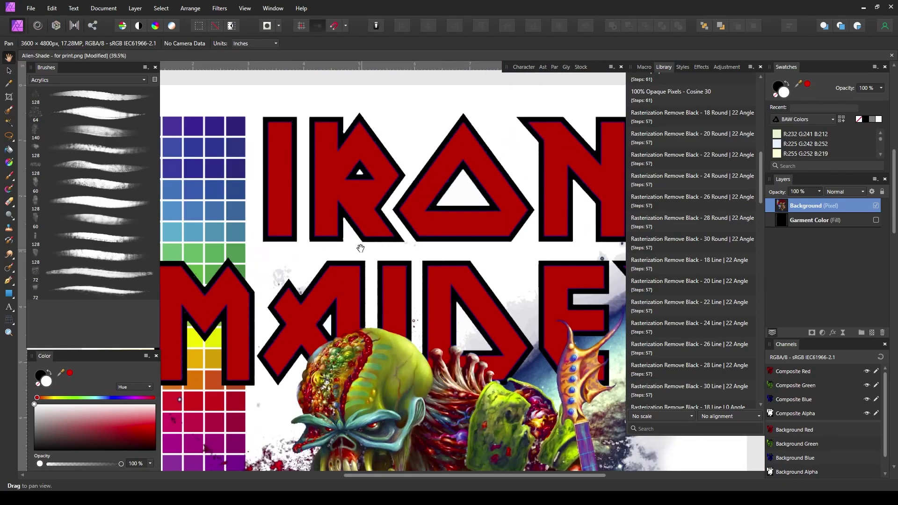
{"action": "scroll", "coordinate": [355, 199], "scroll_direction": "down", "scroll_amount": 8}
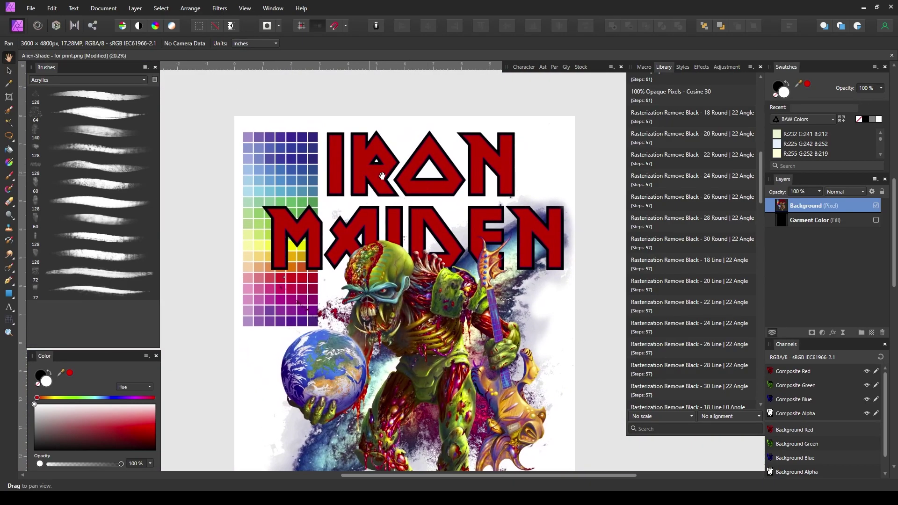
{"action": "scroll", "coordinate": [379, 177], "scroll_direction": "up", "scroll_amount": 6}
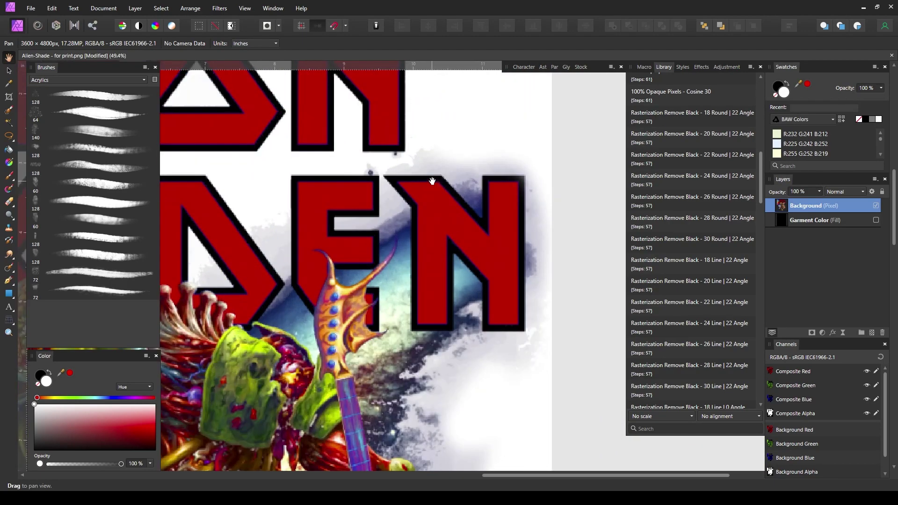
{"action": "scroll", "coordinate": [434, 171], "scroll_direction": "left", "scroll_amount": 2}
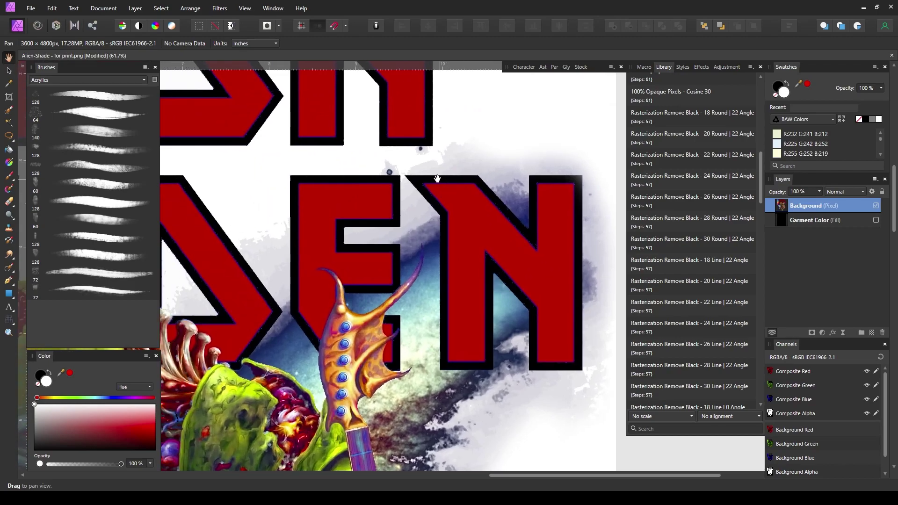
Briefly preview the artwork over the black garment colour, then inspect it again.
{"action": "left_click", "coordinate": [876, 220]}
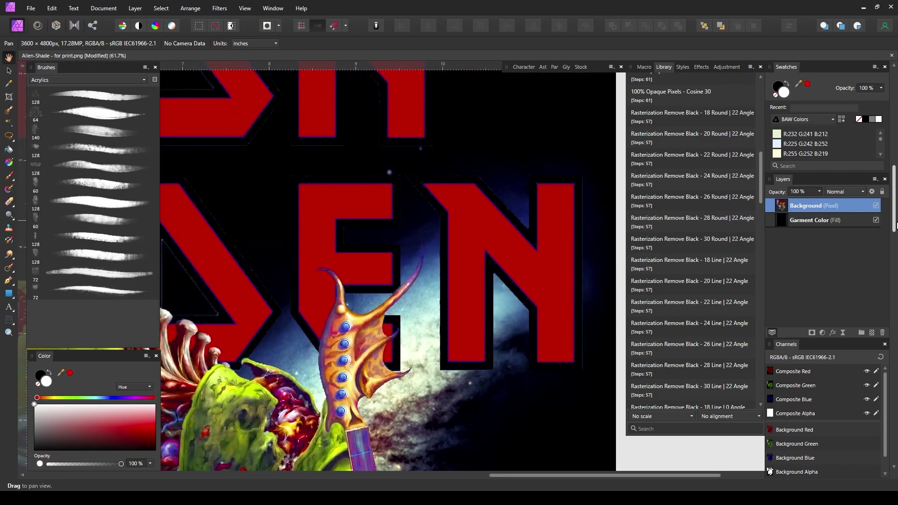
{"action": "left_click", "coordinate": [877, 220]}
{"action": "scroll", "coordinate": [366, 206], "scroll_direction": "down", "scroll_amount": 4}
{"action": "scroll", "coordinate": [366, 206], "scroll_direction": "down", "scroll_amount": 3}
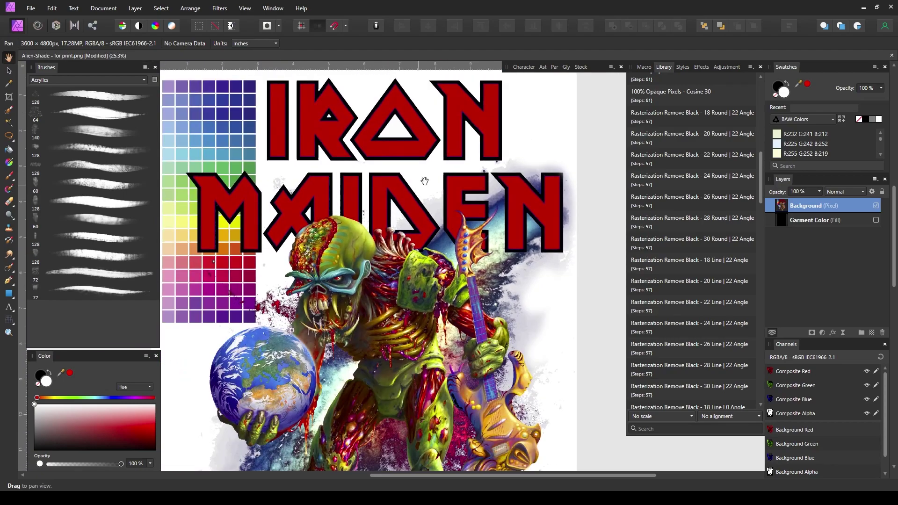
{"action": "scroll", "coordinate": [711, 158], "scroll_direction": "up", "scroll_amount": 3}
{"action": "scroll", "coordinate": [711, 158], "scroll_direction": "up", "scroll_amount": 5}
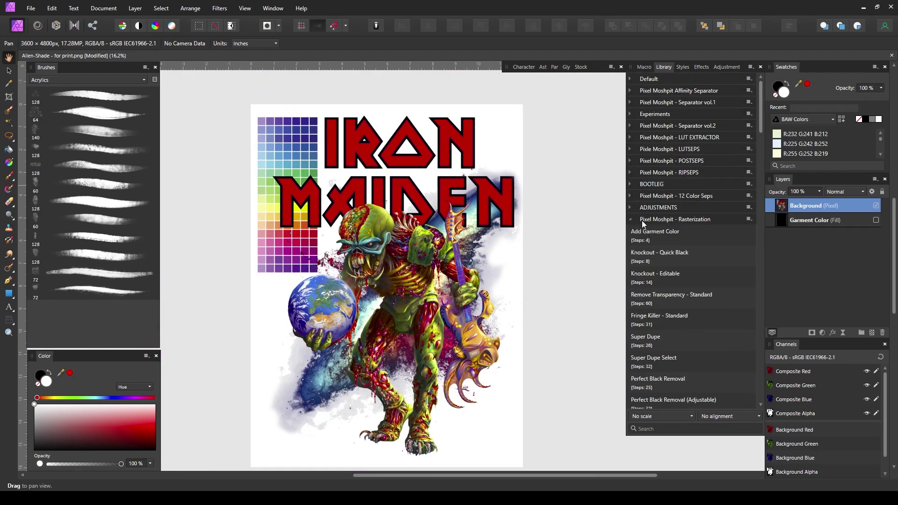
{"action": "scroll", "coordinate": [477, 189], "scroll_direction": "up", "scroll_amount": 6}
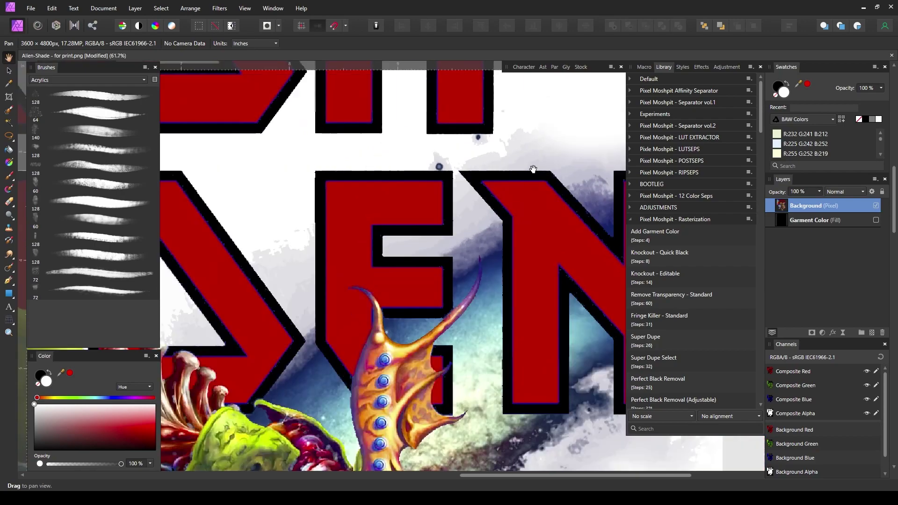
{"action": "left_click_drag", "start_coordinate": [533, 169], "coordinate": [449, 188]}
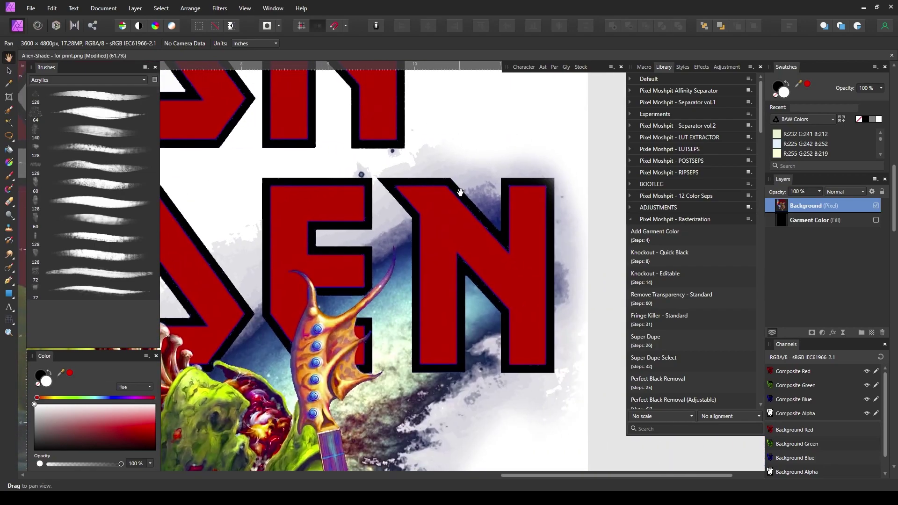
{"action": "scroll", "coordinate": [351, 262], "scroll_direction": "down", "scroll_amount": 5}
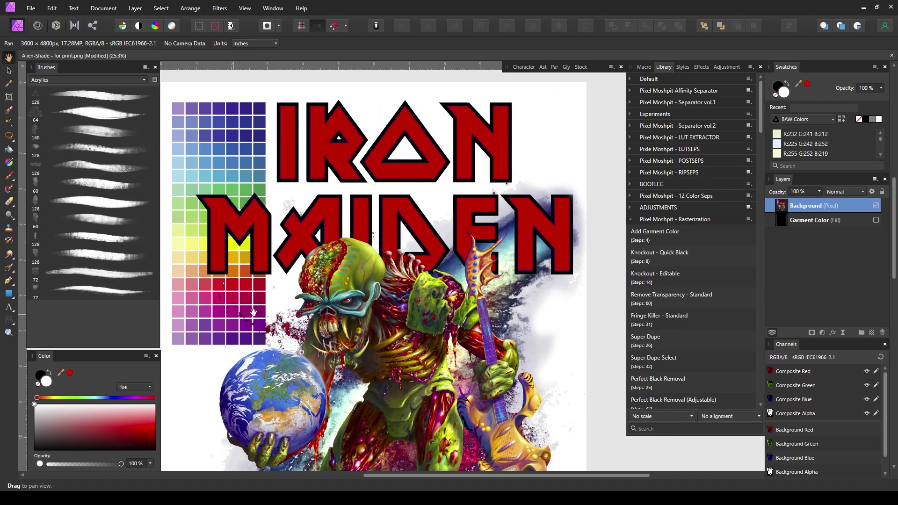
{"action": "scroll", "coordinate": [261, 310], "scroll_direction": "down", "scroll_amount": 1}
{"action": "scroll", "coordinate": [304, 262], "scroll_direction": "up", "scroll_amount": 3}
{"action": "scroll", "coordinate": [374, 211], "scroll_direction": "down", "scroll_amount": 4}
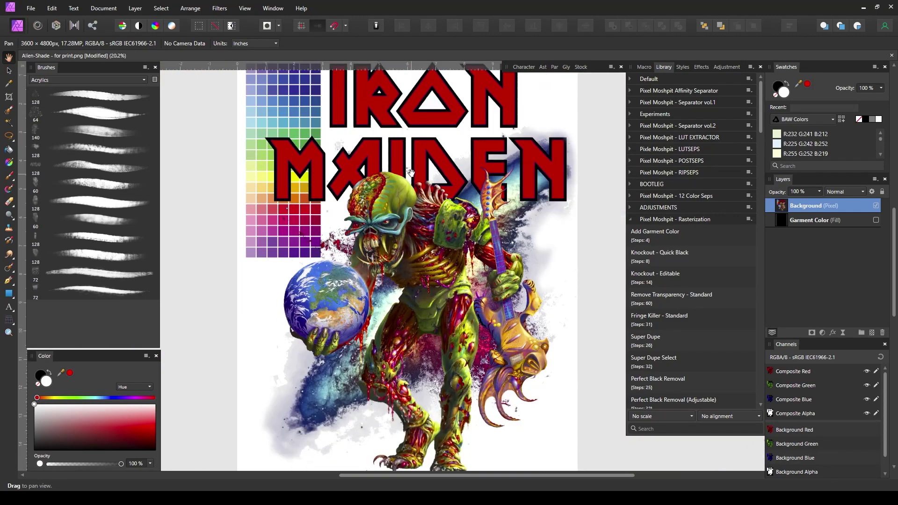
{"action": "scroll", "coordinate": [563, 199], "scroll_direction": "down", "scroll_amount": 1}
{"action": "scroll", "coordinate": [564, 199], "scroll_direction": "up", "scroll_amount": 2}
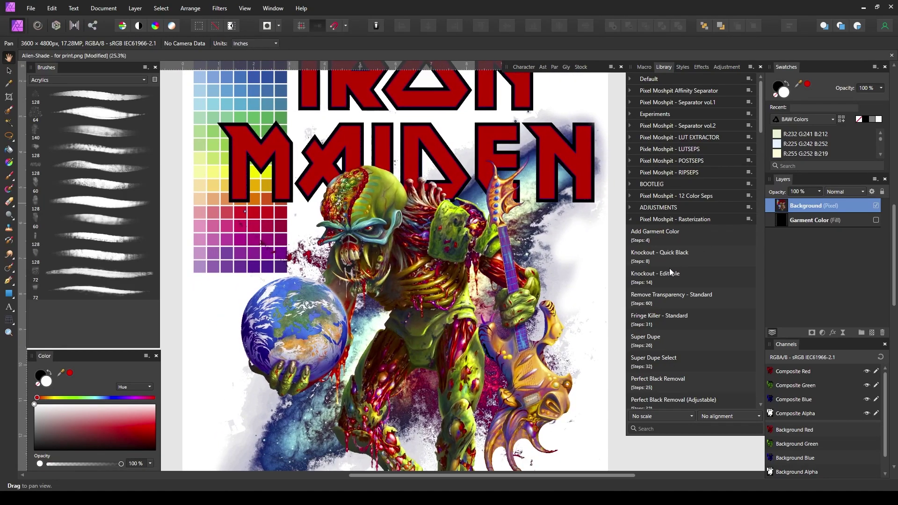
Run Knockout - Editable and select USE ALPHA TO ADJUST inside the new group.
{"action": "left_click", "coordinate": [685, 276]}
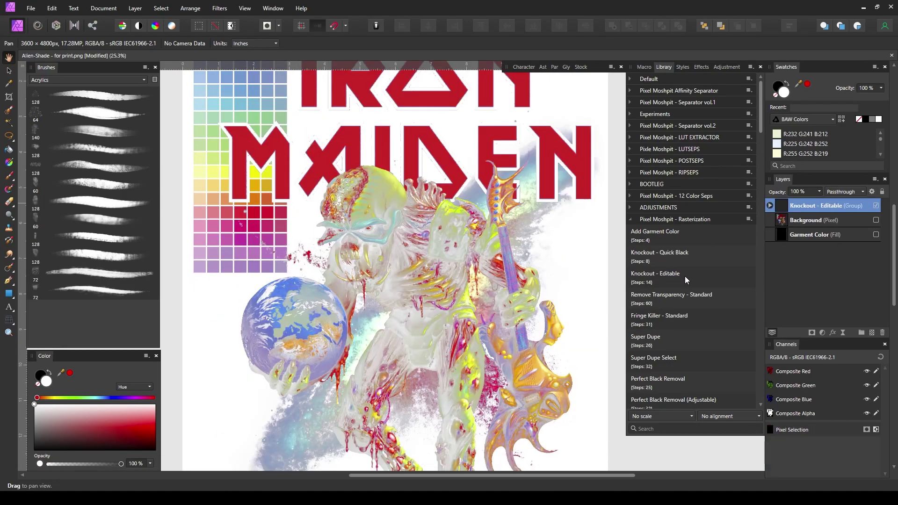
{"action": "left_click", "coordinate": [770, 206]}
{"action": "left_click", "coordinate": [804, 224]}
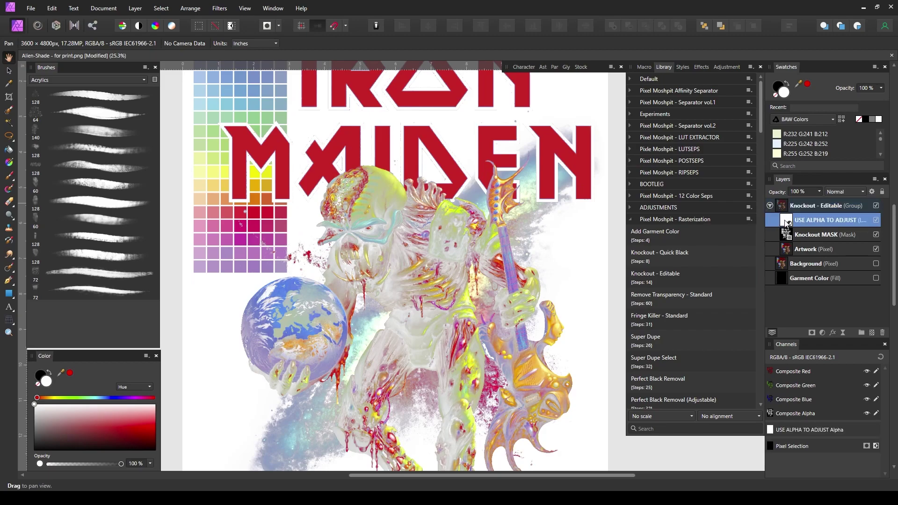
Nest USE ALPHA TO ADJUST in the Knockout MASK and open its Alpha-channel Levels.
{"action": "left_click_drag", "start_coordinate": [789, 236], "coordinate": [790, 236]}
{"action": "double_click", "coordinate": [803, 237]}
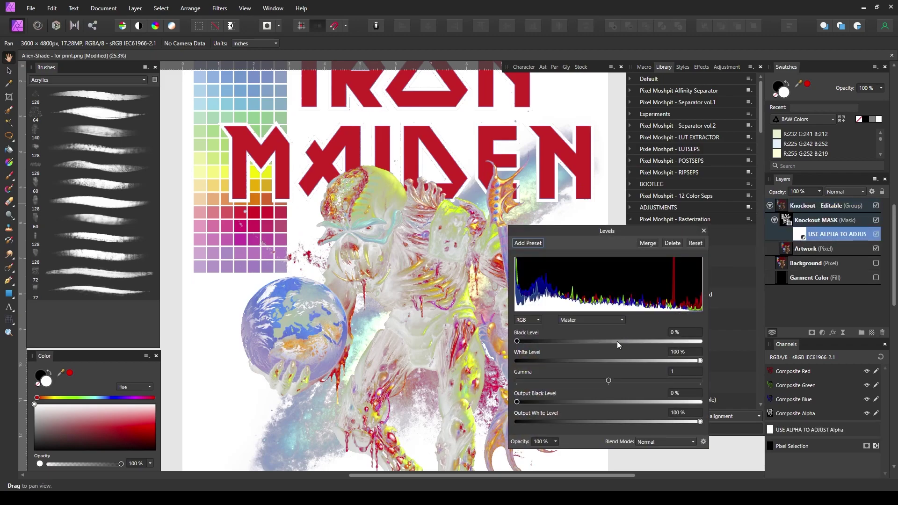
{"action": "left_click", "coordinate": [601, 321]}
{"action": "left_click", "coordinate": [572, 372]}
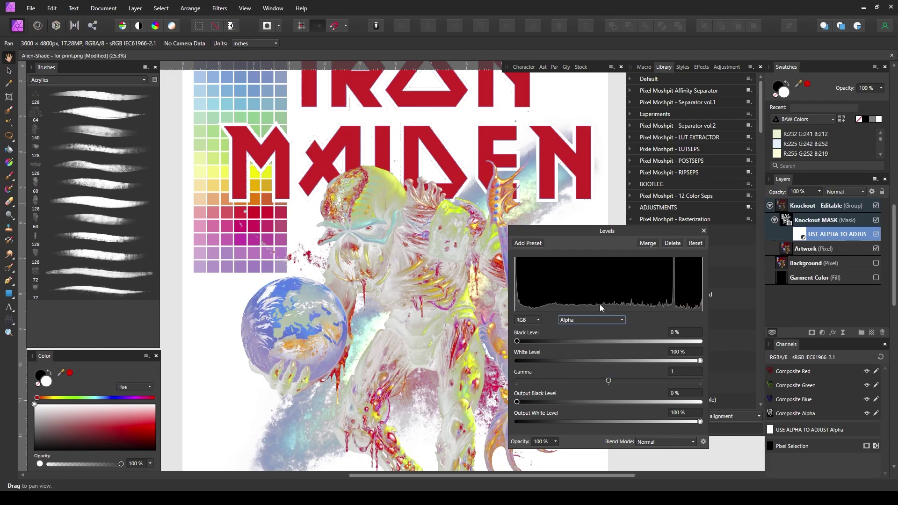
Set the alpha black level to 7% and the white level to 80%.
{"action": "mouse_move", "coordinate": [517, 346]}
{"action": "left_mouse_down"}
{"action": "mouse_move", "coordinate": [540, 344]}
{"action": "mouse_move", "coordinate": [480, 342]}
{"action": "left_mouse_up"}
{"action": "scroll", "coordinate": [496, 262], "scroll_direction": "up", "scroll_amount": 5}
{"action": "mouse_move", "coordinate": [700, 361]}
{"action": "left_mouse_down"}
{"action": "mouse_move", "coordinate": [521, 365]}
{"action": "mouse_move", "coordinate": [723, 351]}
{"action": "mouse_move", "coordinate": [647, 364]}
{"action": "mouse_move", "coordinate": [701, 363]}
{"action": "mouse_move", "coordinate": [596, 363]}
{"action": "mouse_move", "coordinate": [701, 360]}
{"action": "left_mouse_up"}
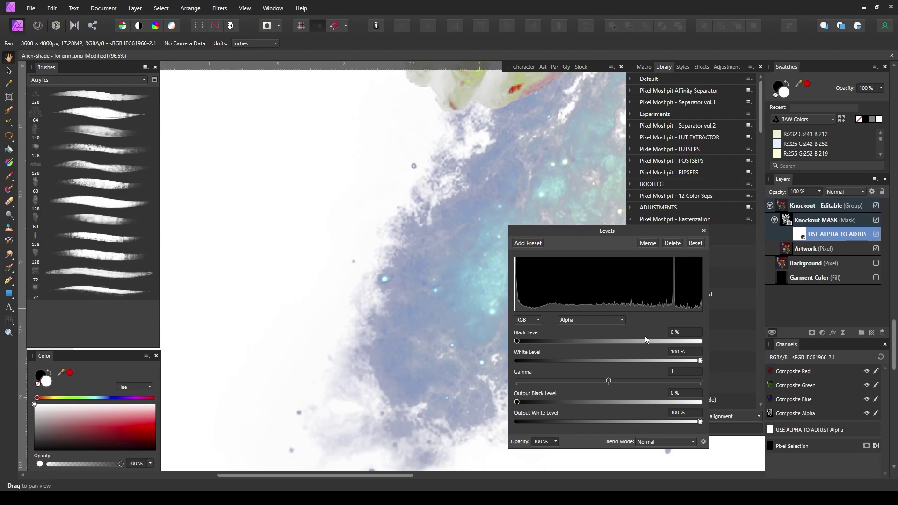
{"action": "left_click_drag", "start_coordinate": [701, 361], "coordinate": [664, 361]}
{"action": "left_click_drag", "start_coordinate": [515, 342], "coordinate": [530, 341]}
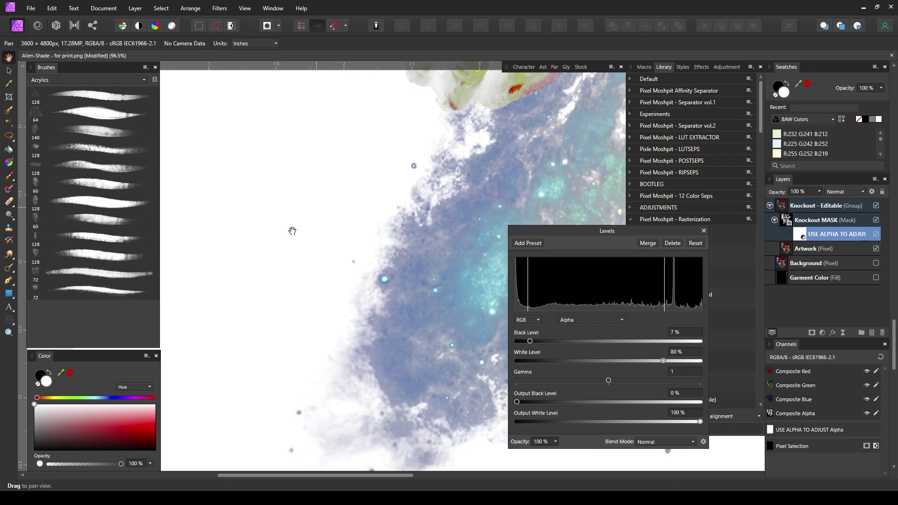
{"action": "left_click", "coordinate": [704, 230]}
Duplicate the Knockout - Editable group and merge the top copy into one pixel layer.
{"action": "left_click", "coordinate": [771, 206]}
{"action": "scroll", "coordinate": [479, 169], "scroll_direction": "down", "scroll_amount": 3}
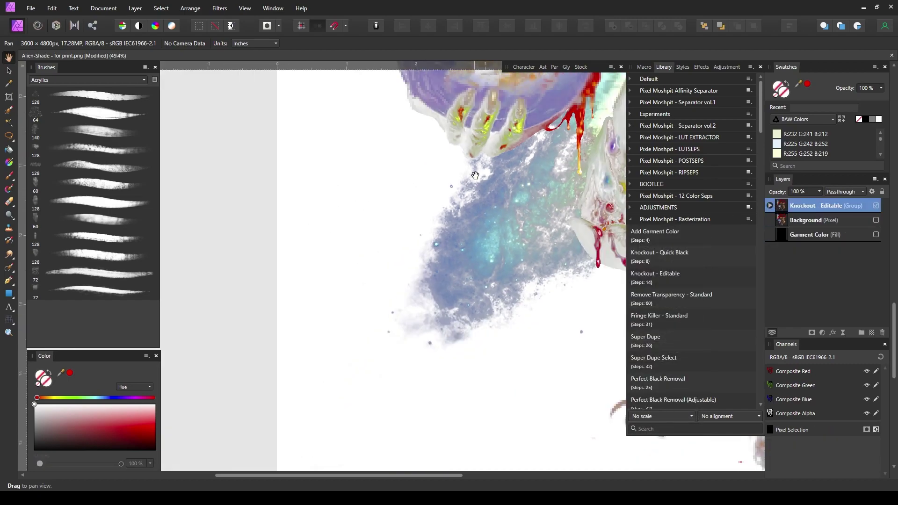
{"action": "scroll", "coordinate": [479, 169], "scroll_direction": "up", "scroll_amount": 5}
{"action": "scroll", "coordinate": [479, 170], "scroll_direction": "down", "scroll_amount": 2}
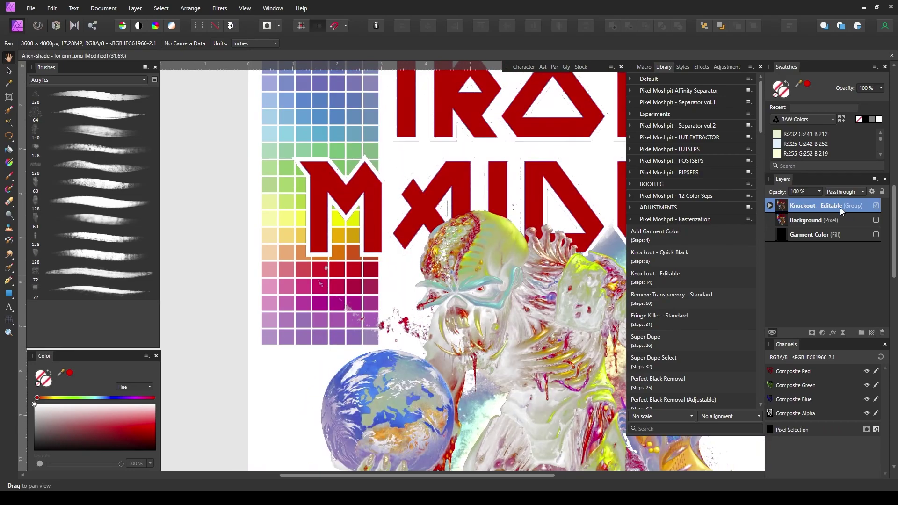
{"action": "double_click", "coordinate": [816, 205]}
{"action": "key", "text": "Return"}
{"action": "key", "text": "ctrl+j"}
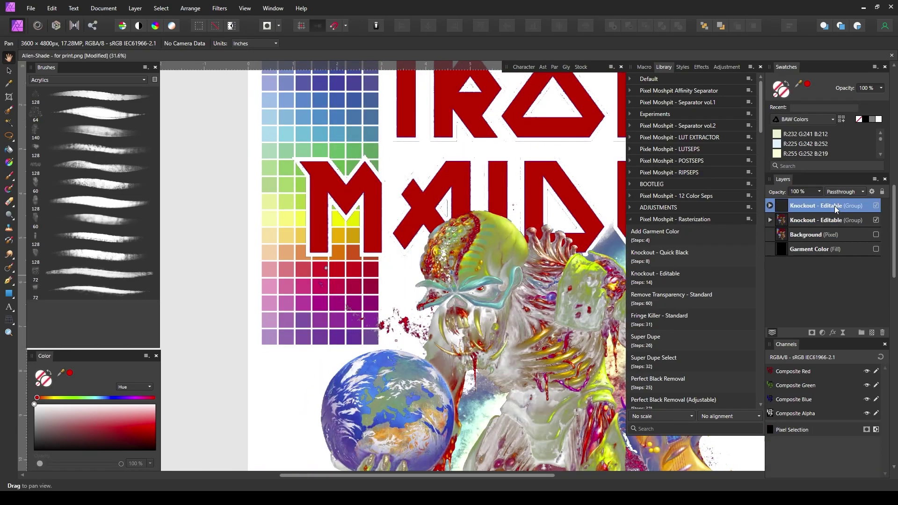
Zoom and pan across the IRON MAIDEN lettering to inspect the N's knocked-out edges.
{"action": "left_click_drag", "start_coordinate": [557, 213], "coordinate": [424, 288]}
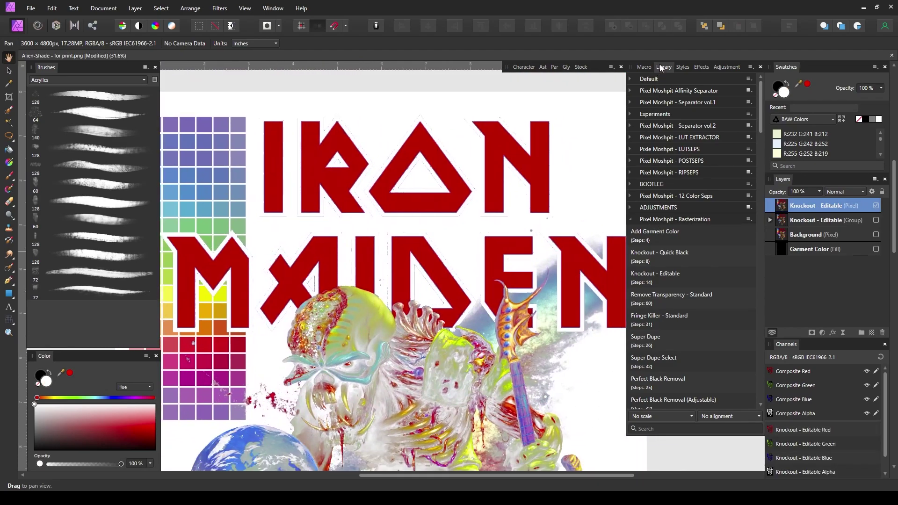
{"action": "scroll", "coordinate": [572, 201], "scroll_direction": "up", "scroll_amount": 8}
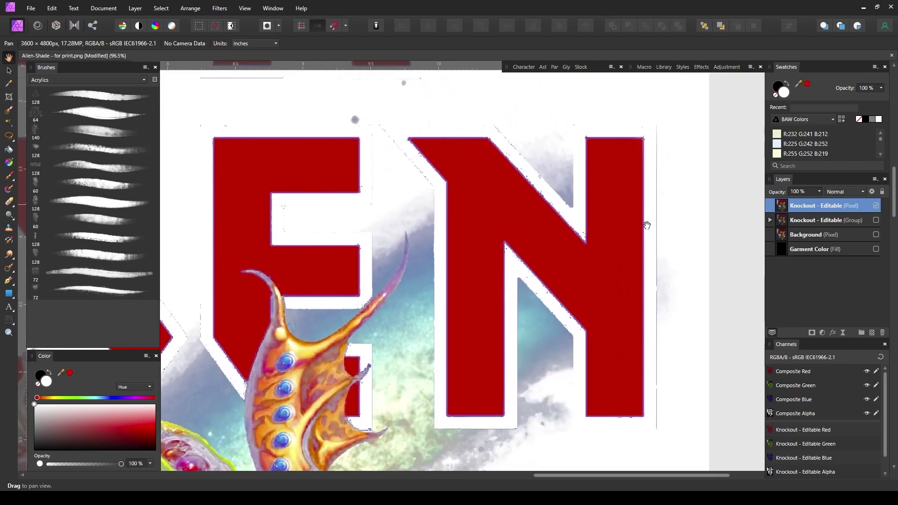
{"action": "left_click_drag", "start_coordinate": [532, 200], "coordinate": [516, 216]}
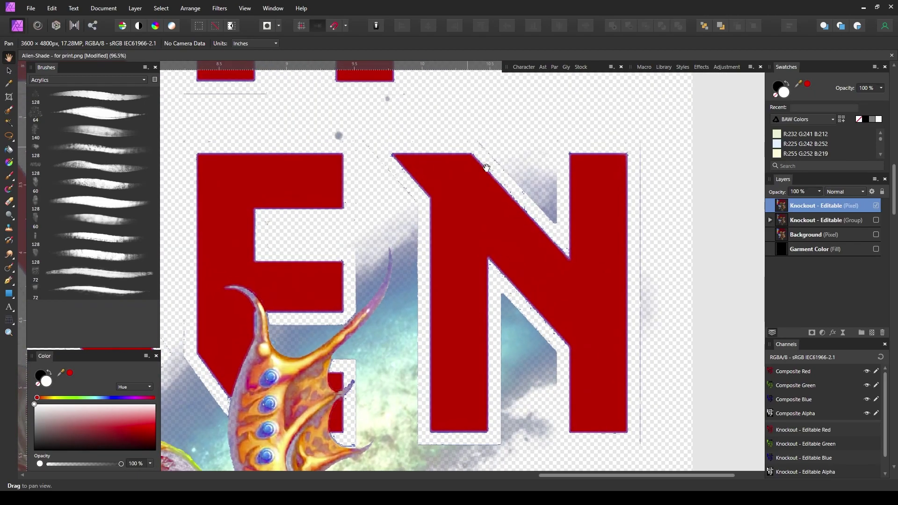
{"action": "scroll", "coordinate": [498, 175], "scroll_direction": "down", "scroll_amount": 8}
{"action": "scroll", "coordinate": [407, 176], "scroll_direction": "up", "scroll_amount": 2}
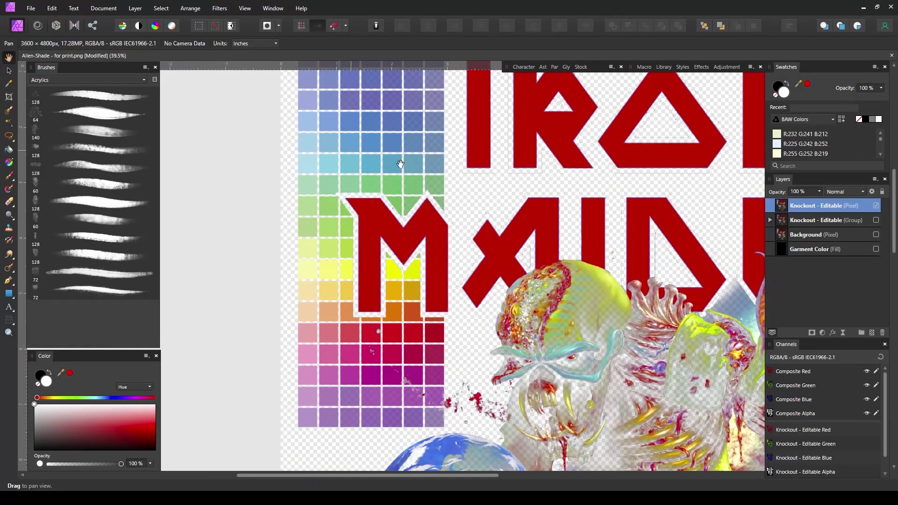
{"action": "scroll", "coordinate": [407, 176], "scroll_direction": "right", "scroll_amount": 3}
{"action": "scroll", "coordinate": [407, 177], "scroll_direction": "down", "scroll_amount": 1}
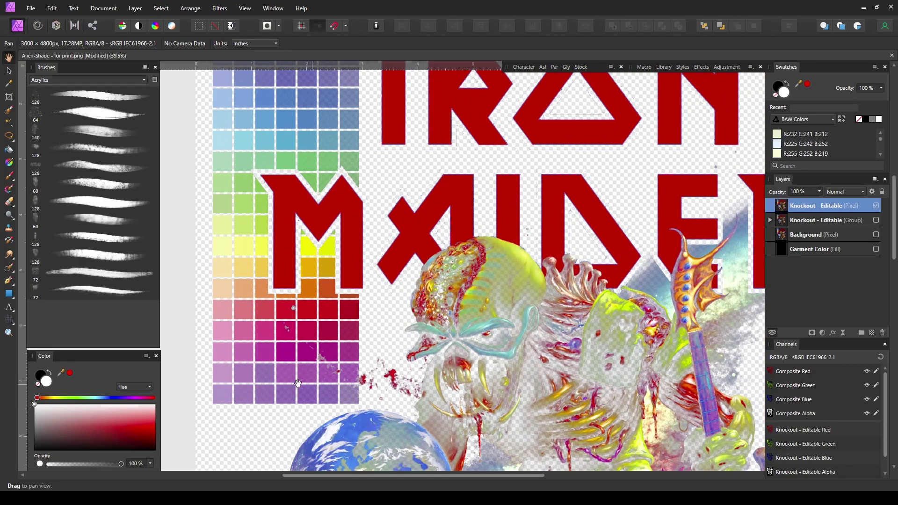
{"action": "scroll", "coordinate": [580, 188], "scroll_direction": "right", "scroll_amount": 2}
{"action": "scroll", "coordinate": [580, 188], "scroll_direction": "up", "scroll_amount": 1}
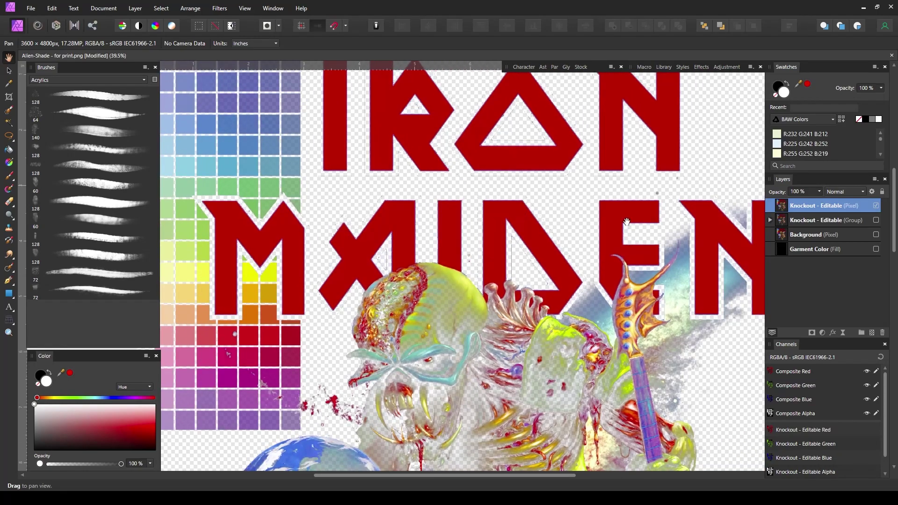
{"action": "scroll", "coordinate": [400, 196], "scroll_direction": "down", "scroll_amount": 1}
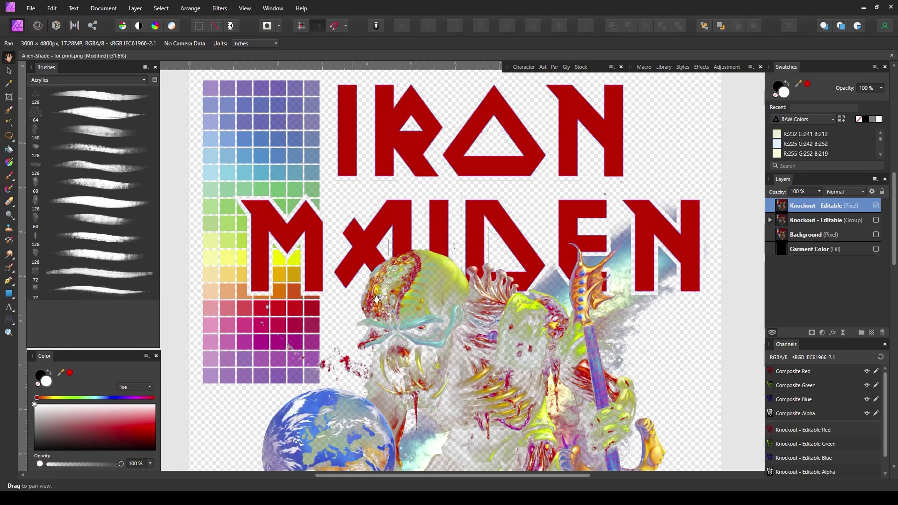
{"action": "scroll", "coordinate": [378, 288], "scroll_direction": "down", "scroll_amount": 5}
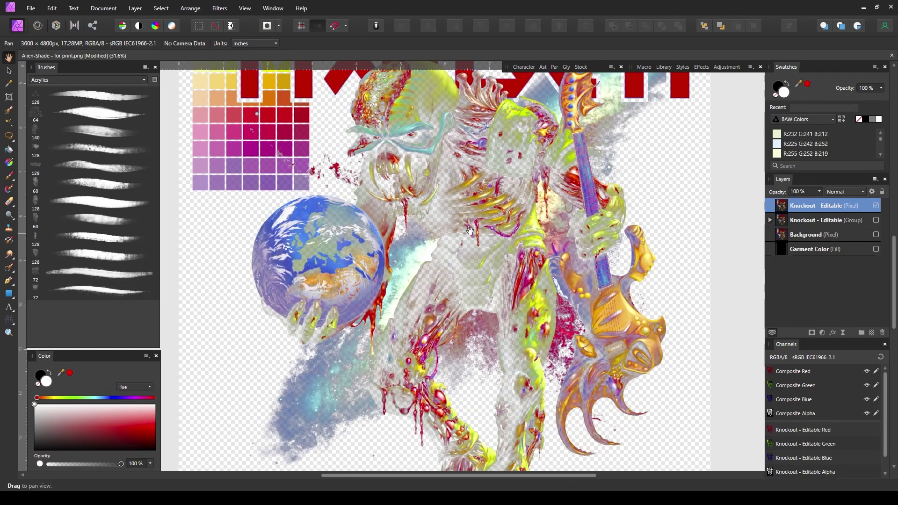
{"action": "scroll", "coordinate": [616, 215], "scroll_direction": "up", "scroll_amount": 4}
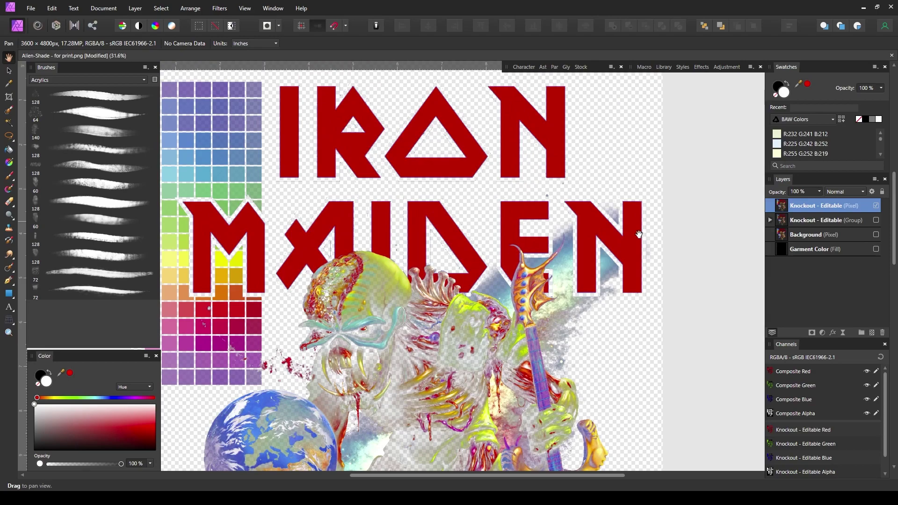
{"action": "scroll", "coordinate": [638, 235], "scroll_direction": "up", "scroll_amount": 3}
Choose the Freehand Selection tool with Mode set to Add and Type set to Polygonal.
{"action": "left_click", "coordinate": [9, 136]}
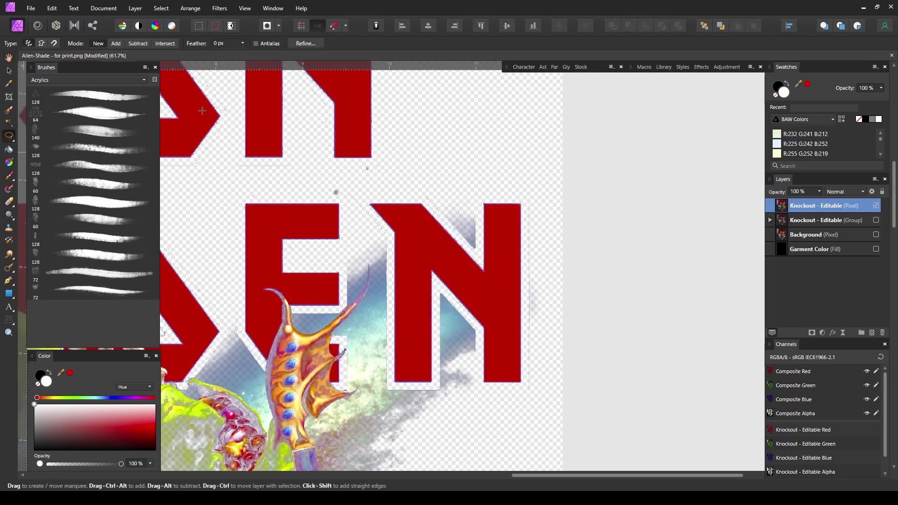
{"action": "scroll", "coordinate": [365, 187], "scroll_direction": "up", "scroll_amount": 2}
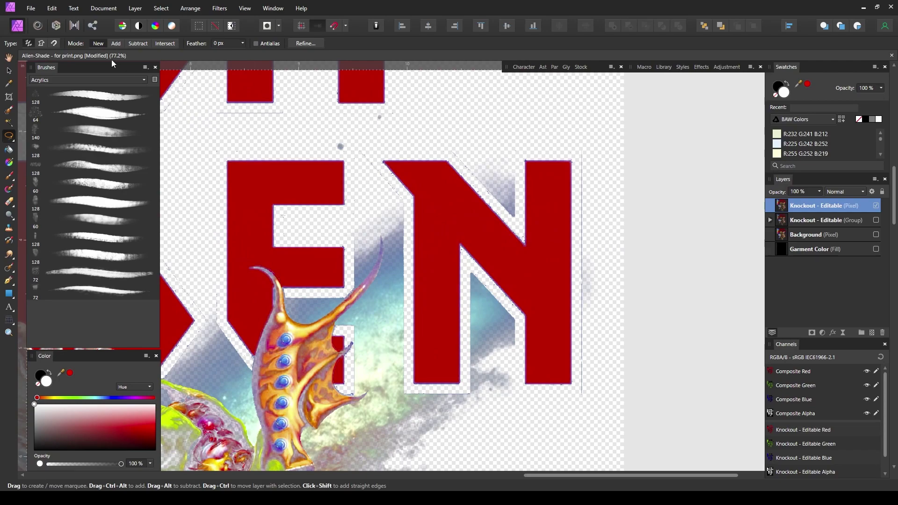
{"action": "left_click", "coordinate": [116, 44]}
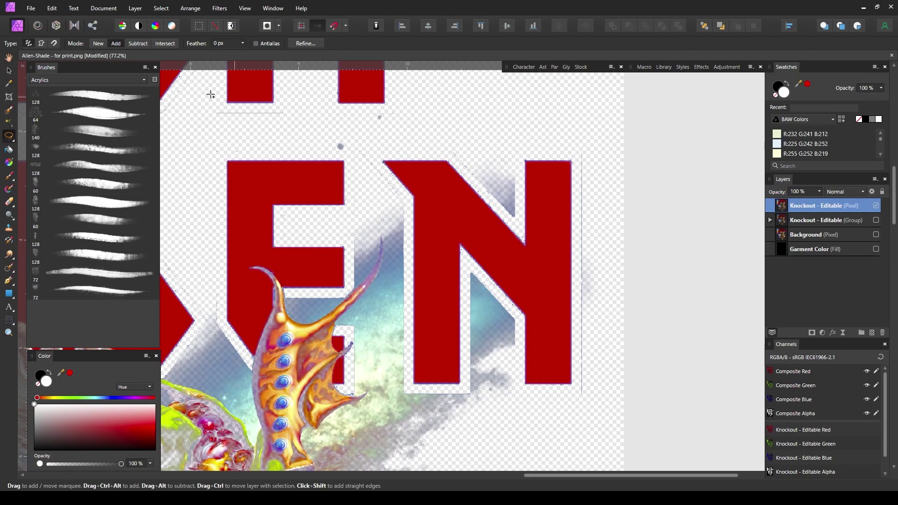
{"action": "left_click", "coordinate": [40, 44]}
Trace a polygonal outline around the IRON MAIDEN letters and the colour grid.
{"action": "mouse_move", "coordinate": [575, 205]}
{"action": "left_mouse_down"}
{"action": "mouse_move", "coordinate": [576, 390]}
{"action": "mouse_move", "coordinate": [523, 389]}
{"action": "left_mouse_up"}
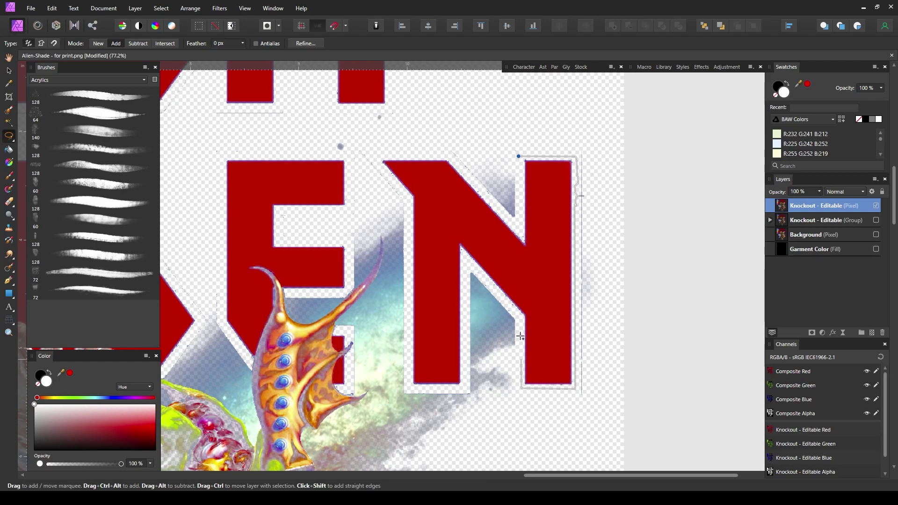
{"action": "mouse_move", "coordinate": [520, 331]}
{"action": "left_mouse_down"}
{"action": "mouse_move", "coordinate": [467, 258]}
{"action": "mouse_move", "coordinate": [468, 384]}
{"action": "mouse_move", "coordinate": [408, 389]}
{"action": "mouse_move", "coordinate": [401, 317]}
{"action": "mouse_move", "coordinate": [409, 195]}
{"action": "mouse_move", "coordinate": [375, 158]}
{"action": "mouse_move", "coordinate": [452, 157]}
{"action": "mouse_move", "coordinate": [519, 234]}
{"action": "left_mouse_up"}
{"action": "scroll", "coordinate": [420, 446], "scroll_direction": "left", "scroll_amount": 5}
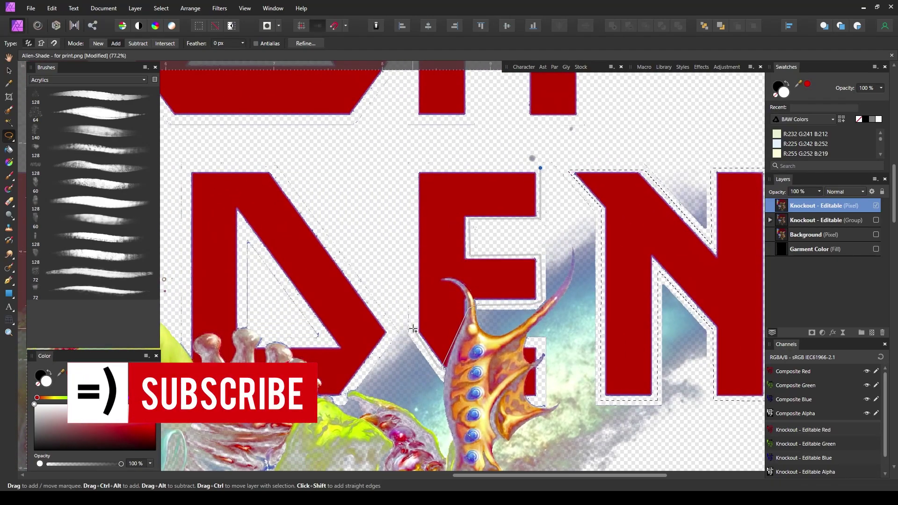
{"action": "scroll", "coordinate": [461, 348], "scroll_direction": "up", "scroll_amount": 5}
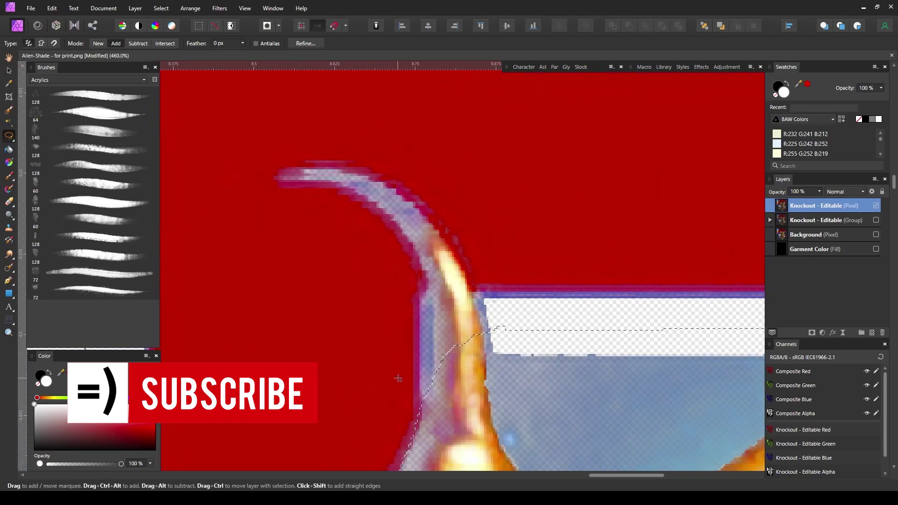
{"action": "left_click_drag", "start_coordinate": [418, 421], "coordinate": [265, 186]}
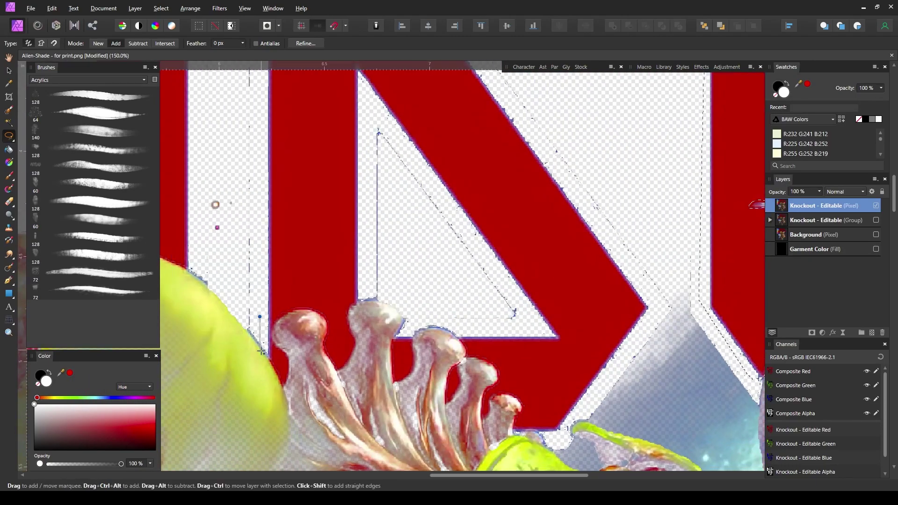
{"action": "mouse_move", "coordinate": [262, 351]}
{"action": "left_mouse_down"}
{"action": "mouse_move", "coordinate": [324, 343]}
{"action": "mouse_move", "coordinate": [361, 308]}
{"action": "mouse_move", "coordinate": [392, 383]}
{"action": "mouse_move", "coordinate": [462, 348]}
{"action": "mouse_move", "coordinate": [481, 419]}
{"action": "mouse_move", "coordinate": [521, 431]}
{"action": "left_mouse_up"}
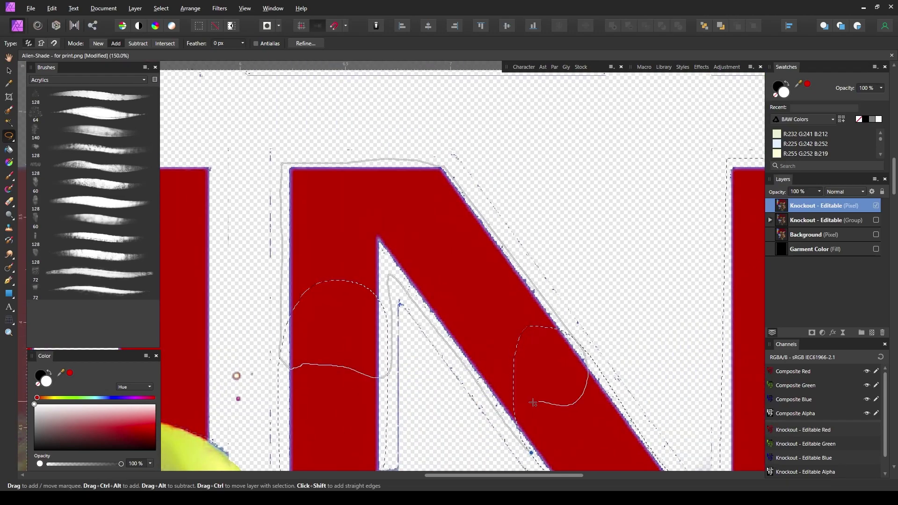
{"action": "left_click_drag", "start_coordinate": [378, 303], "coordinate": [471, 356]}
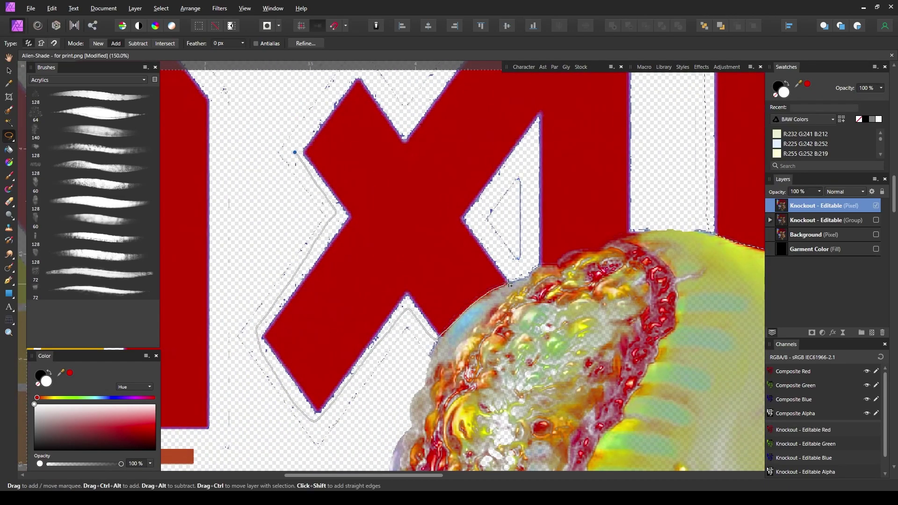
{"action": "left_click_drag", "start_coordinate": [631, 227], "coordinate": [609, 139]}
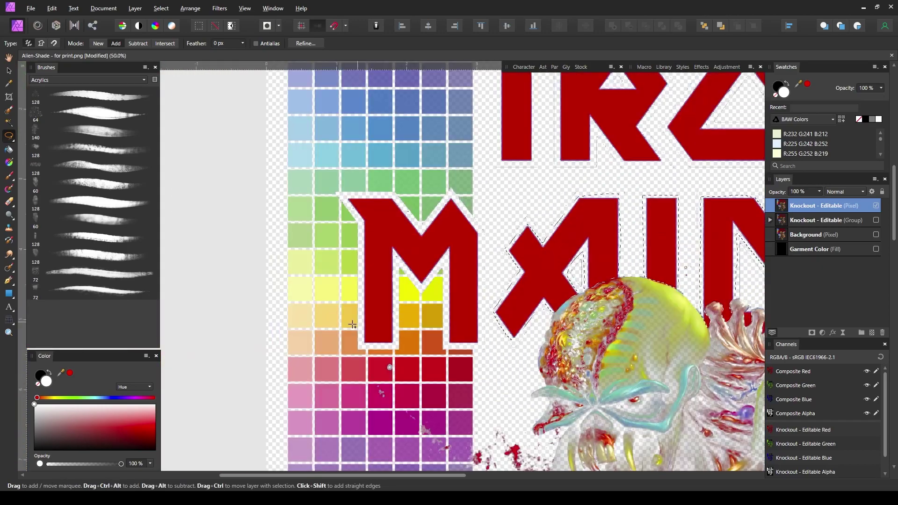
{"action": "left_click_drag", "start_coordinate": [427, 201], "coordinate": [424, 279]}
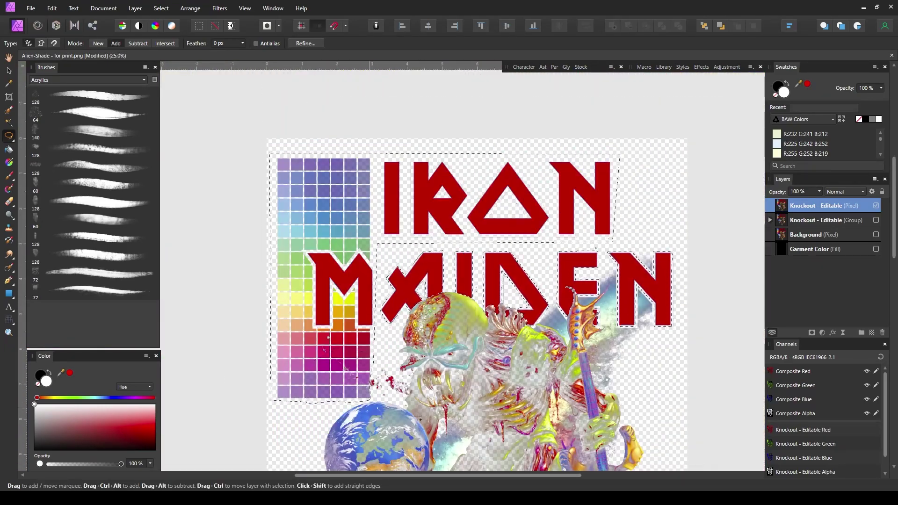
Cut the selected lettering and colour grid from the knockout layer with Edit > Cut.
{"action": "scroll", "coordinate": [468, 229], "scroll_direction": "up", "scroll_amount": 10}
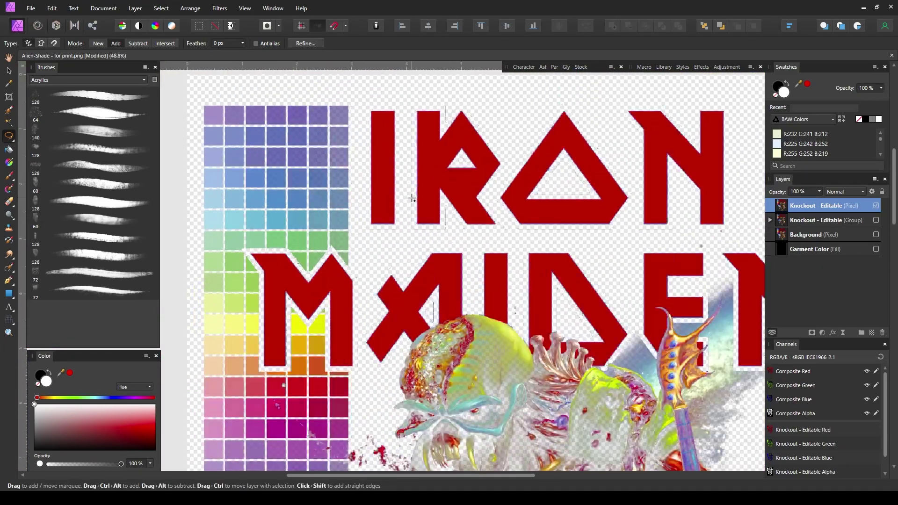
{"action": "scroll", "coordinate": [459, 202], "scroll_direction": "up", "scroll_amount": 1}
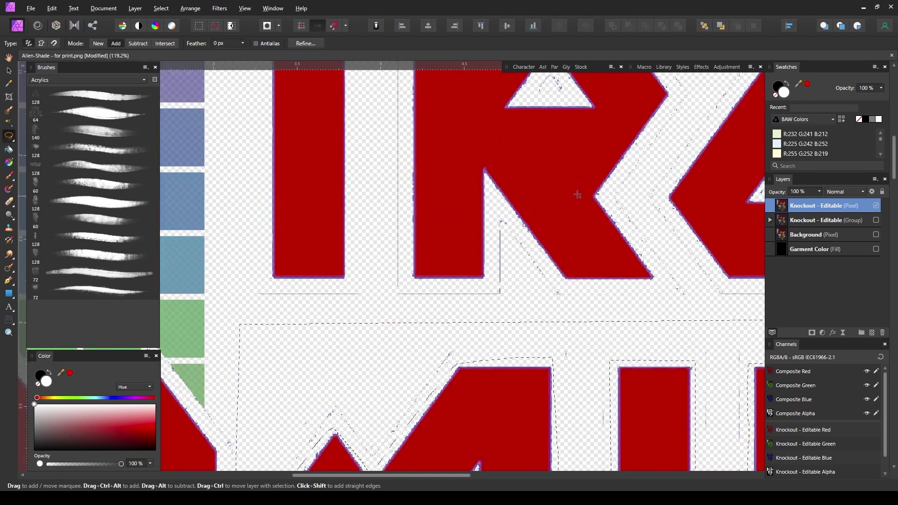
{"action": "scroll", "coordinate": [550, 191], "scroll_direction": "down", "scroll_amount": 1}
{"action": "scroll", "coordinate": [595, 200], "scroll_direction": "down", "scroll_amount": 5}
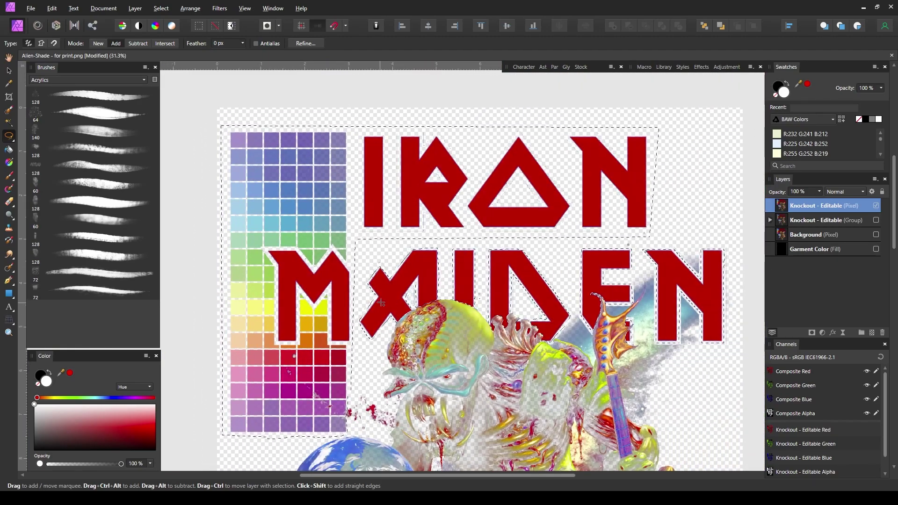
{"action": "scroll", "coordinate": [585, 254], "scroll_direction": "down", "scroll_amount": 1}
{"action": "scroll", "coordinate": [584, 254], "scroll_direction": "left", "scroll_amount": 1}
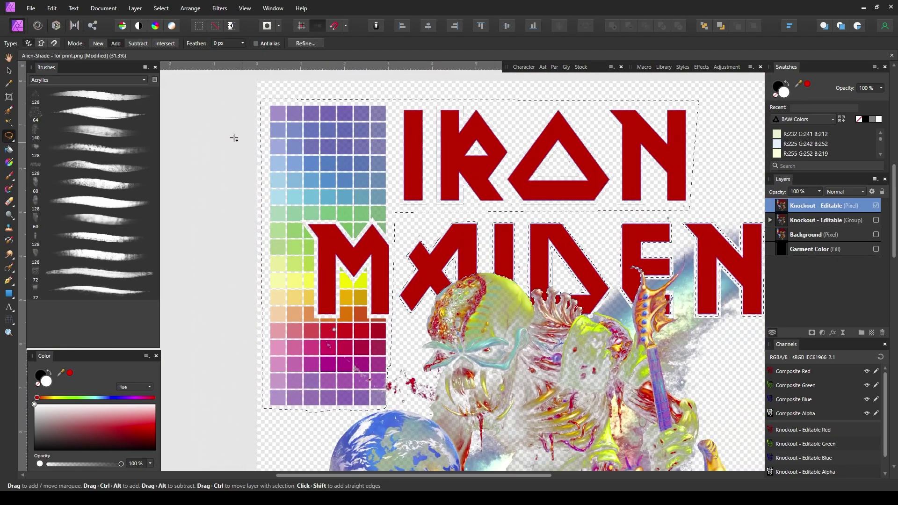
{"action": "left_click", "coordinate": [45, 6]}
{"action": "left_click", "coordinate": [68, 41]}
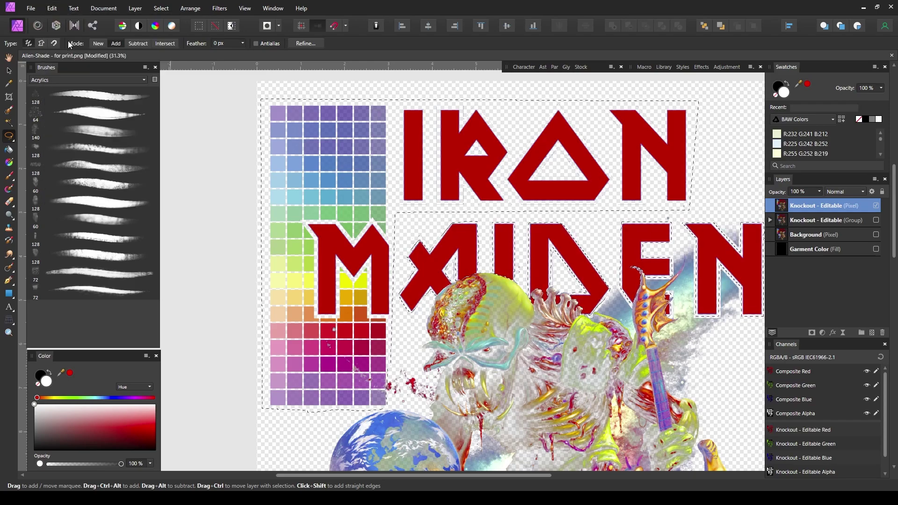
Paste the lettering and colour grid onto a new pixel layer and clear the selection.
{"action": "left_click", "coordinate": [47, 7]}
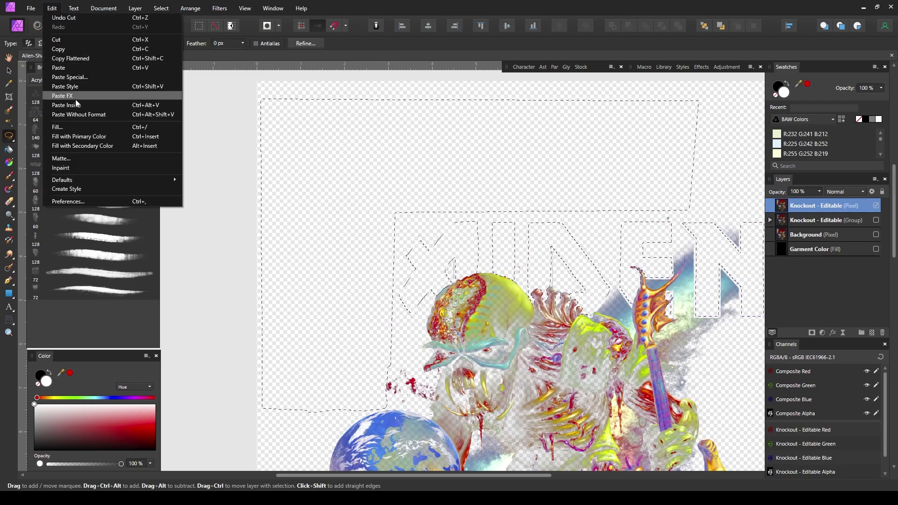
{"action": "left_click", "coordinate": [97, 77]}
{"action": "left_click", "coordinate": [493, 293]}
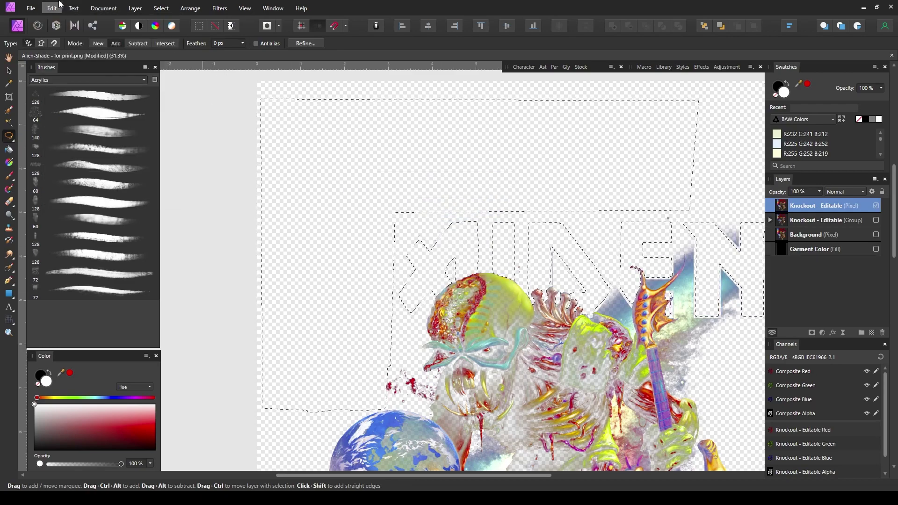
{"action": "left_click", "coordinate": [52, 8]}
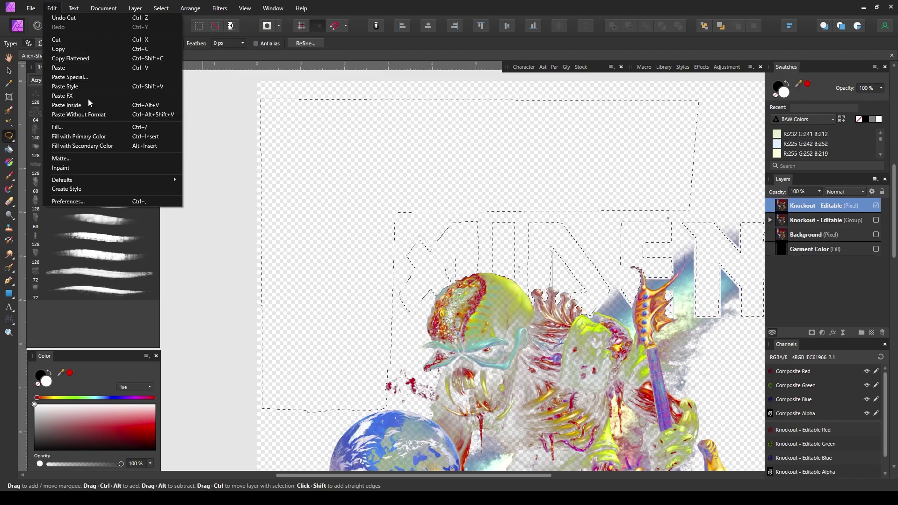
{"action": "left_click", "coordinate": [85, 68]}
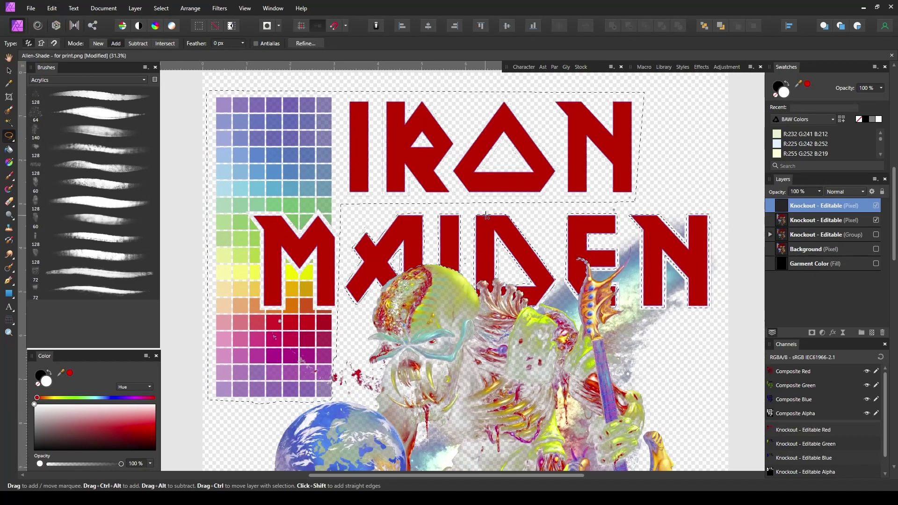
{"action": "left_click", "coordinate": [488, 210]}
Run the Super Dupe macro from the Library on the lettering layer.
{"action": "left_click", "coordinate": [665, 67]}
{"action": "scroll", "coordinate": [680, 253], "scroll_direction": "down", "scroll_amount": 3}
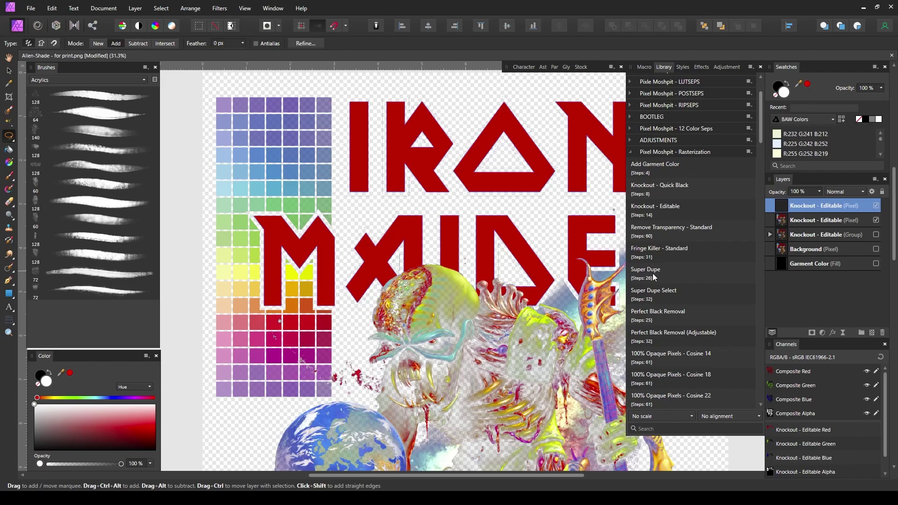
{"action": "key", "text": "h"}
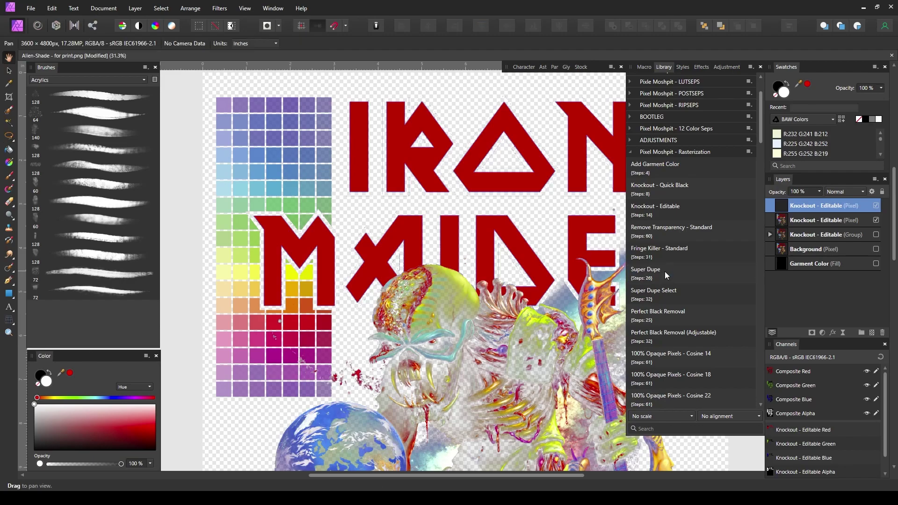
{"action": "left_click", "coordinate": [668, 275]}
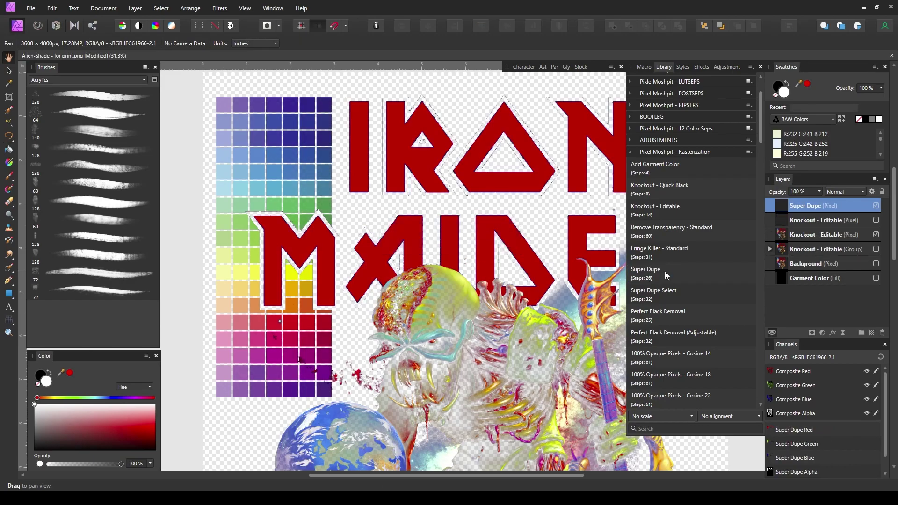
{"action": "scroll", "coordinate": [210, 140], "scroll_direction": "up", "scroll_amount": 8}
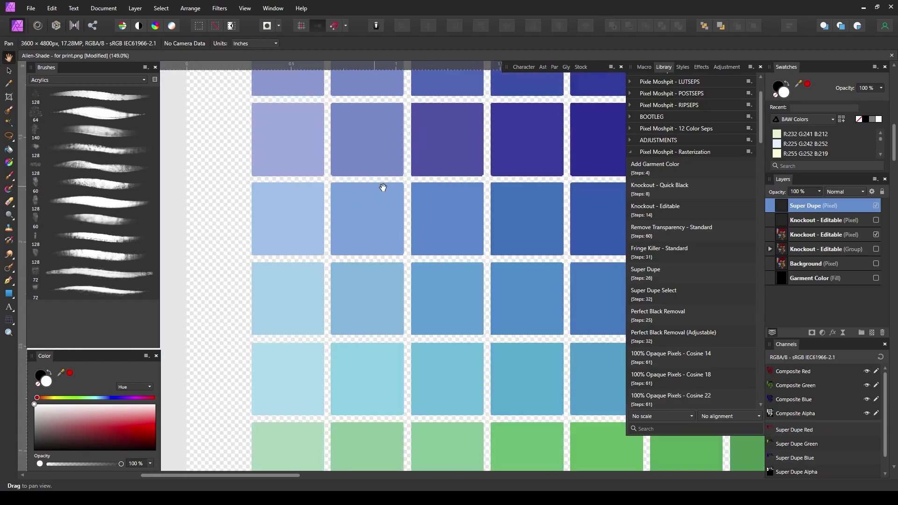
{"action": "scroll", "coordinate": [402, 190], "scroll_direction": "down", "scroll_amount": 4}
{"action": "scroll", "coordinate": [375, 303], "scroll_direction": "up", "scroll_amount": 5}
{"action": "scroll", "coordinate": [429, 235], "scroll_direction": "down", "scroll_amount": 8}
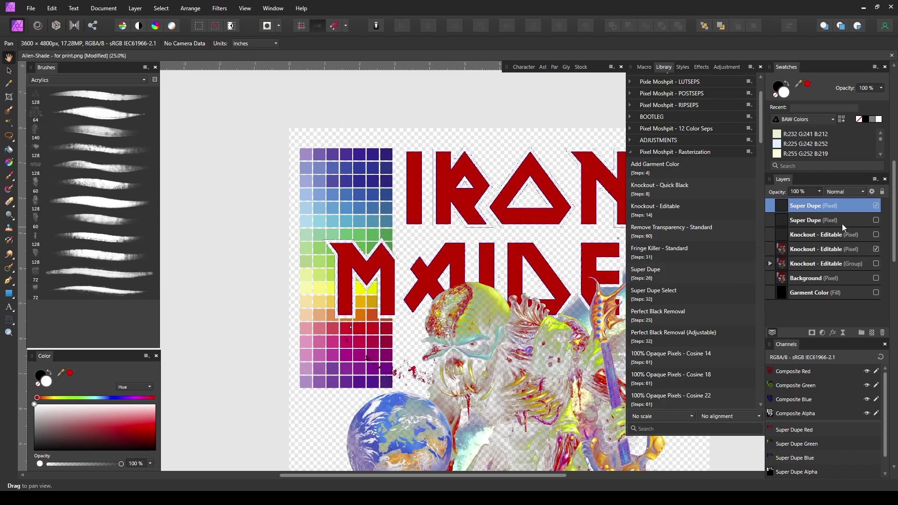
Delete the extra Super Dupe and Knockout - Editable duplicate layers.
{"action": "left_click", "coordinate": [842, 224]}
{"action": "left_click", "coordinate": [833, 235], "text": "shift"}
{"action": "left_click", "coordinate": [883, 333]}
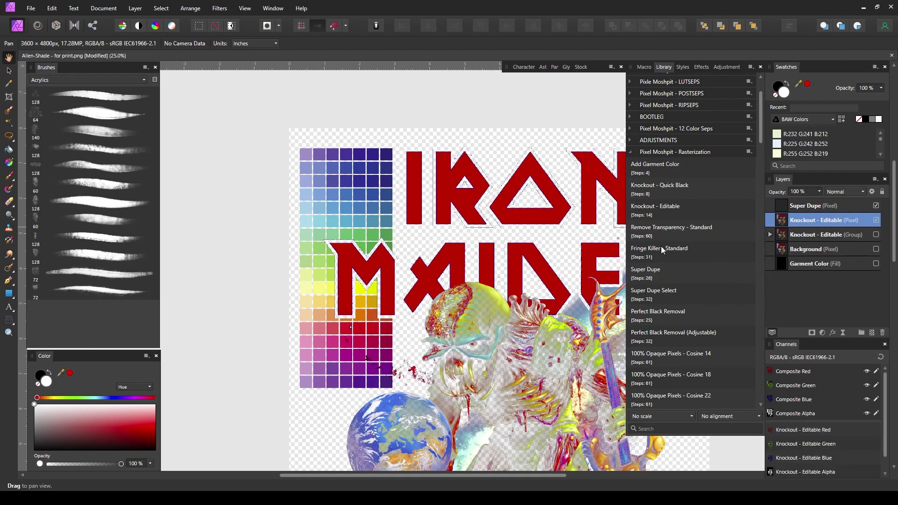
Toggle Super Dupe and knocked-out artwork visibility to compare the layers.
{"action": "left_click", "coordinate": [877, 206]}
{"action": "scroll", "coordinate": [381, 201], "scroll_direction": "down", "scroll_amount": 2}
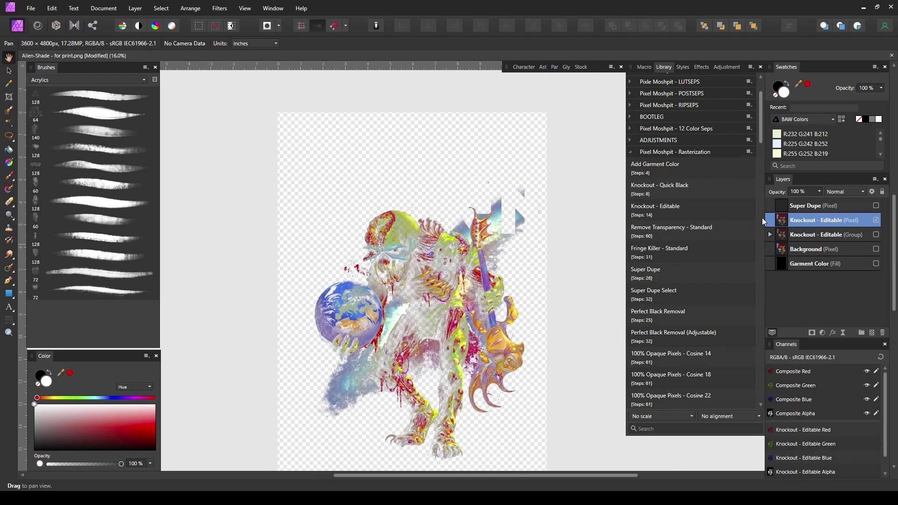
{"action": "left_click", "coordinate": [879, 206]}
{"action": "left_click", "coordinate": [876, 220]}
{"action": "scroll", "coordinate": [293, 189], "scroll_direction": "up", "scroll_amount": 6}
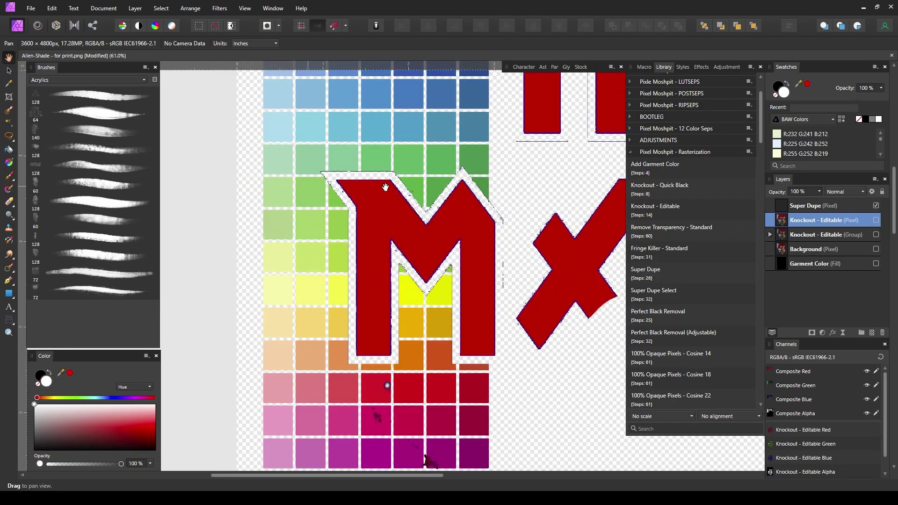
{"action": "scroll", "coordinate": [379, 354], "scroll_direction": "down", "scroll_amount": 2}
{"action": "scroll", "coordinate": [379, 355], "scroll_direction": "up", "scroll_amount": 2}
{"action": "scroll", "coordinate": [458, 223], "scroll_direction": "down", "scroll_amount": 5}
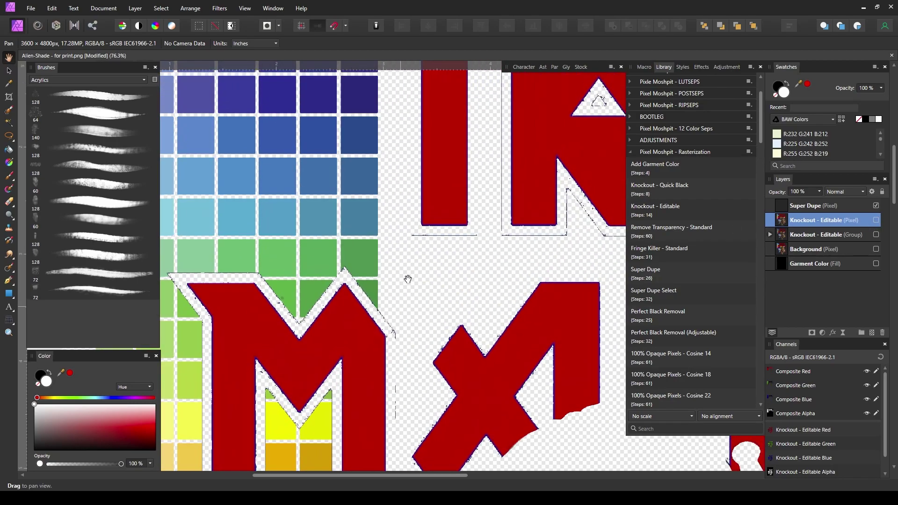
{"action": "scroll", "coordinate": [387, 162], "scroll_direction": "up", "scroll_amount": 6}
{"action": "scroll", "coordinate": [337, 104], "scroll_direction": "down", "scroll_amount": 3}
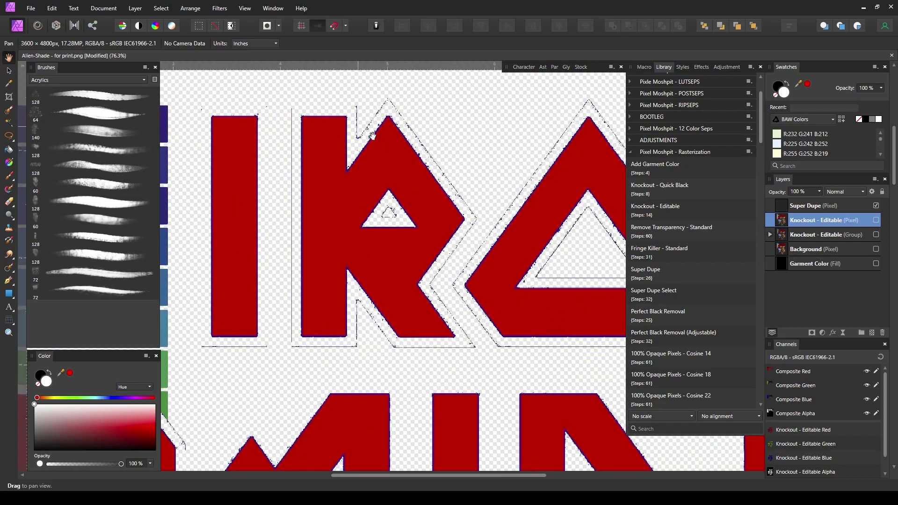
{"action": "scroll", "coordinate": [377, 140], "scroll_direction": "up", "scroll_amount": 4}
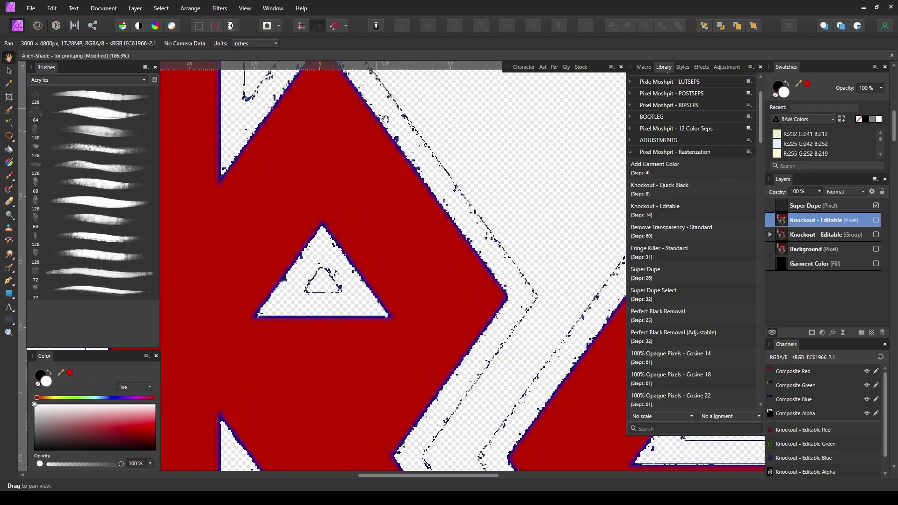
{"action": "scroll", "coordinate": [460, 367], "scroll_direction": "down", "scroll_amount": 5}
Show the knocked-out artwork again and move Knockout - Editable above Super Dupe.
{"action": "left_click_drag", "start_coordinate": [401, 260], "coordinate": [407, 145]}
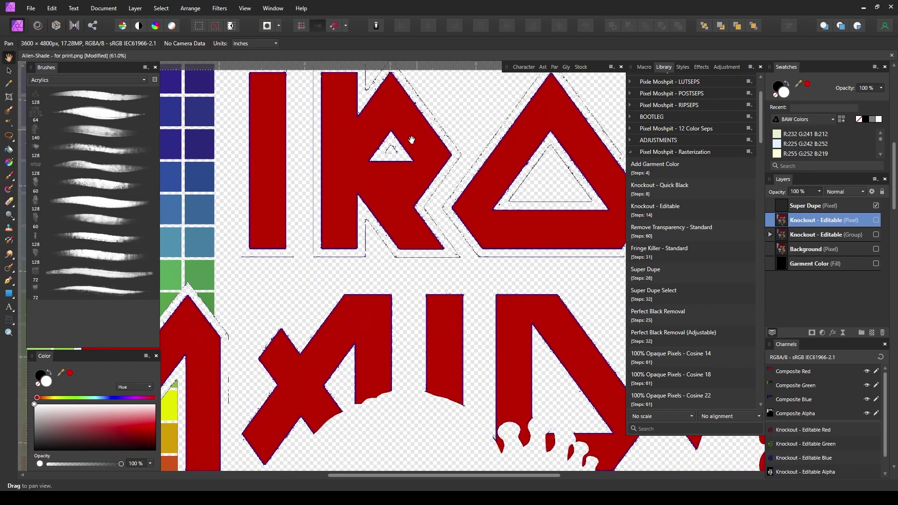
{"action": "scroll", "coordinate": [468, 160], "scroll_direction": "down", "scroll_amount": 2}
{"action": "left_click", "coordinate": [876, 220]}
{"action": "left_click_drag", "start_coordinate": [410, 221], "coordinate": [447, 155]}
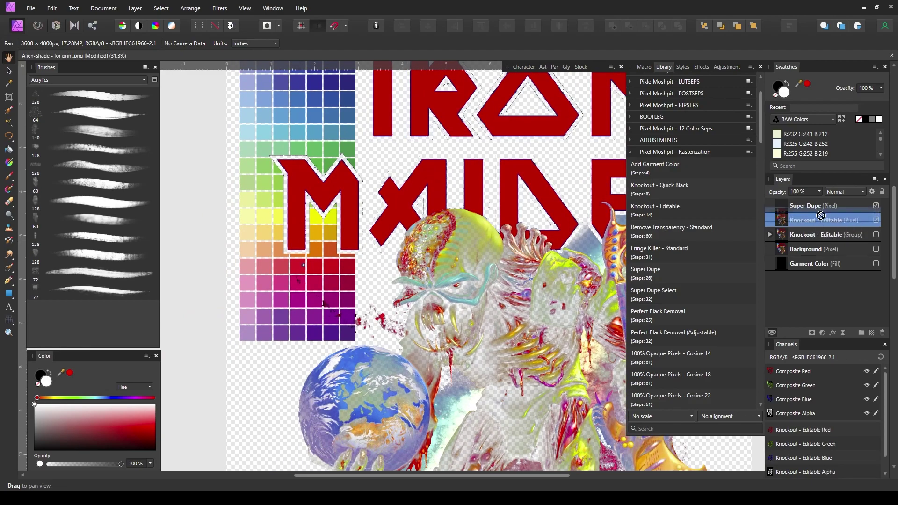
{"action": "left_click_drag", "start_coordinate": [818, 225], "coordinate": [824, 205]}
Compare the halftone with Original Artwork, then move Super Dupe above the 100% Opaque Pixels group.
{"action": "key", "text": "ctrl+0"}
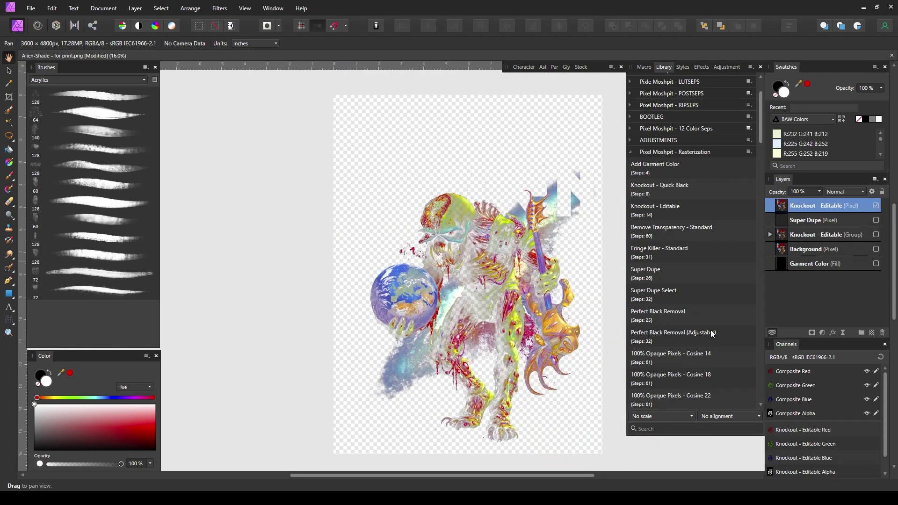
{"action": "scroll", "coordinate": [708, 355], "scroll_direction": "down", "scroll_amount": 1}
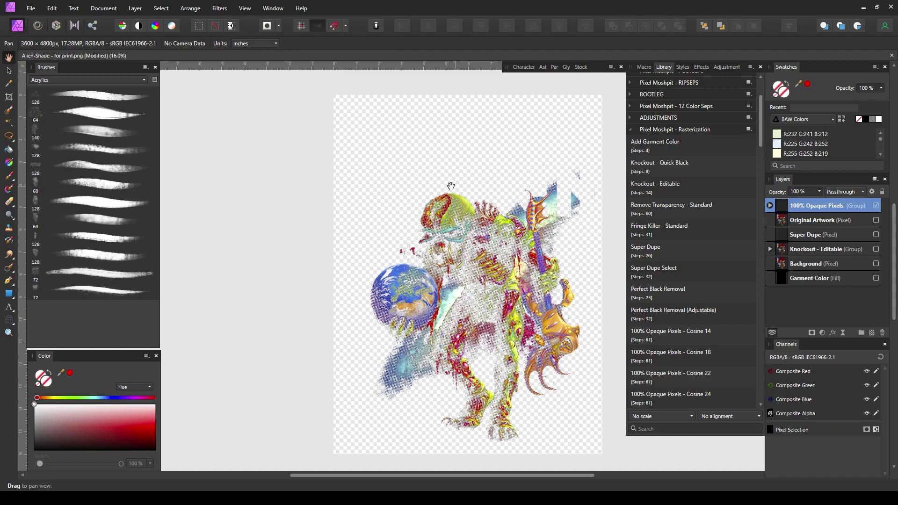
{"action": "scroll", "coordinate": [449, 187], "scroll_direction": "up", "scroll_amount": 6}
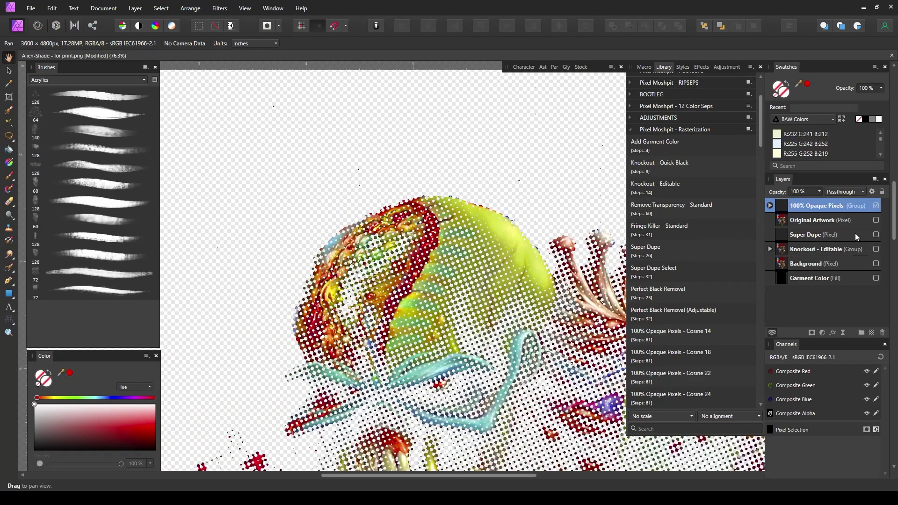
{"action": "left_click", "coordinate": [877, 221]}
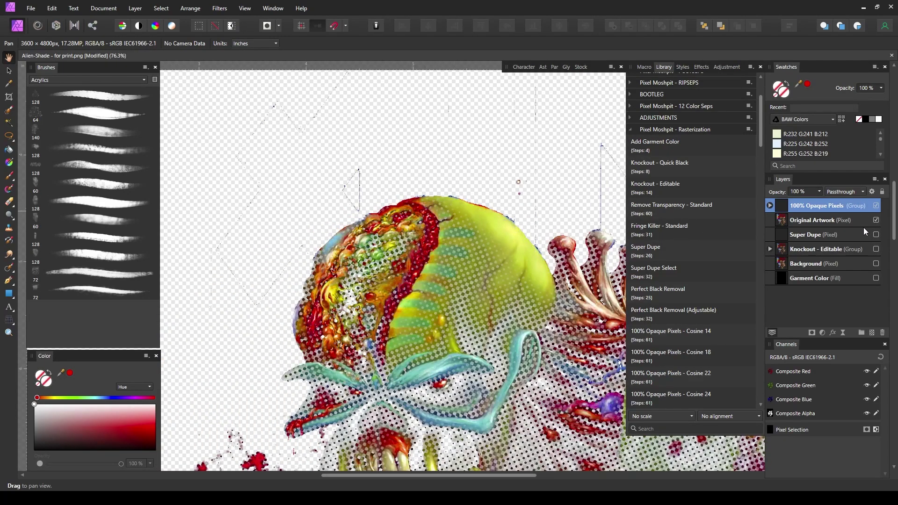
{"action": "left_click", "coordinate": [876, 221]}
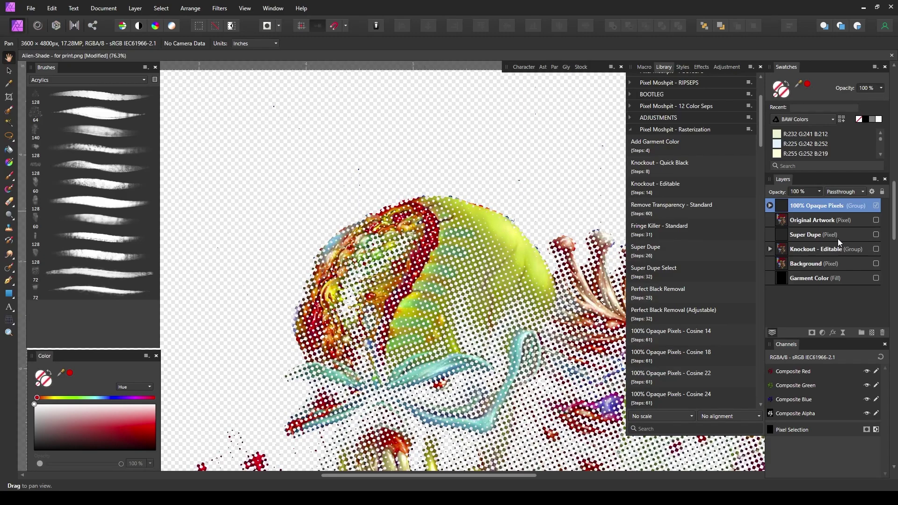
{"action": "left_click_drag", "start_coordinate": [838, 237], "coordinate": [838, 201]}
Make the Super Dupe logo layer visible and recentre the whole artwork.
{"action": "left_click", "coordinate": [876, 206]}
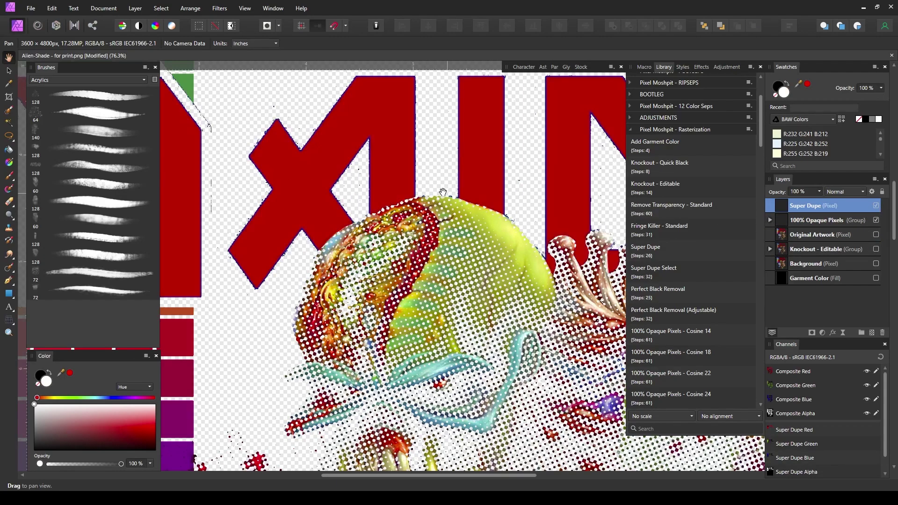
{"action": "scroll", "coordinate": [354, 221], "scroll_direction": "up", "scroll_amount": 5}
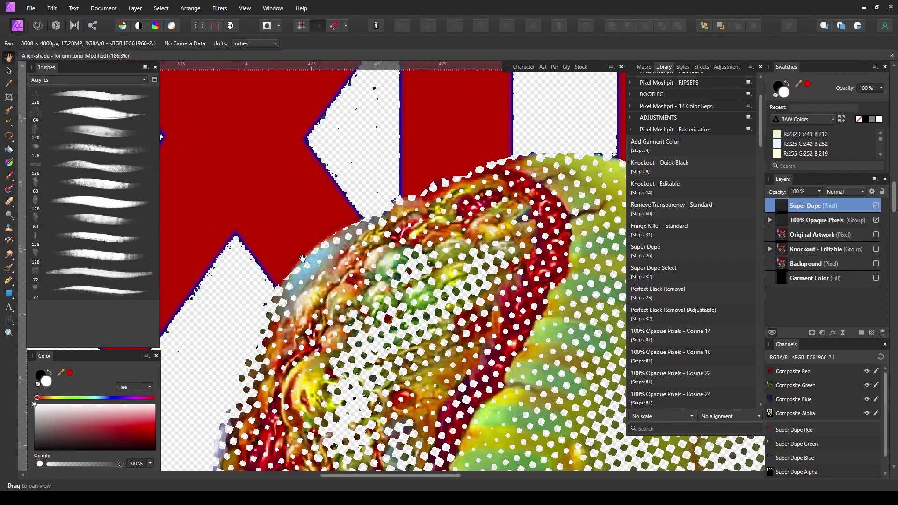
{"action": "scroll", "coordinate": [300, 260], "scroll_direction": "down", "scroll_amount": 10}
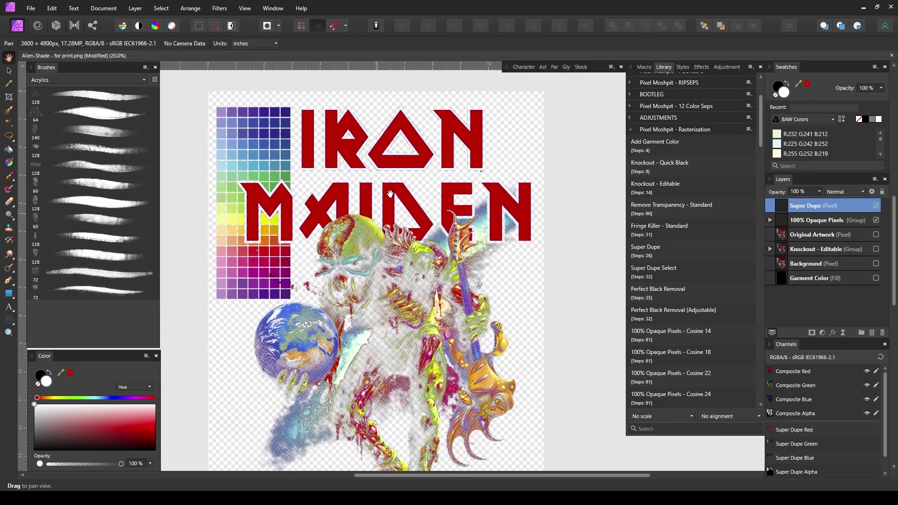
{"action": "left_click_drag", "start_coordinate": [395, 184], "coordinate": [408, 154]}
Turn on the black Garment Color fill and inspect the shirt preview across the canvas.
{"action": "left_click", "coordinate": [876, 278]}
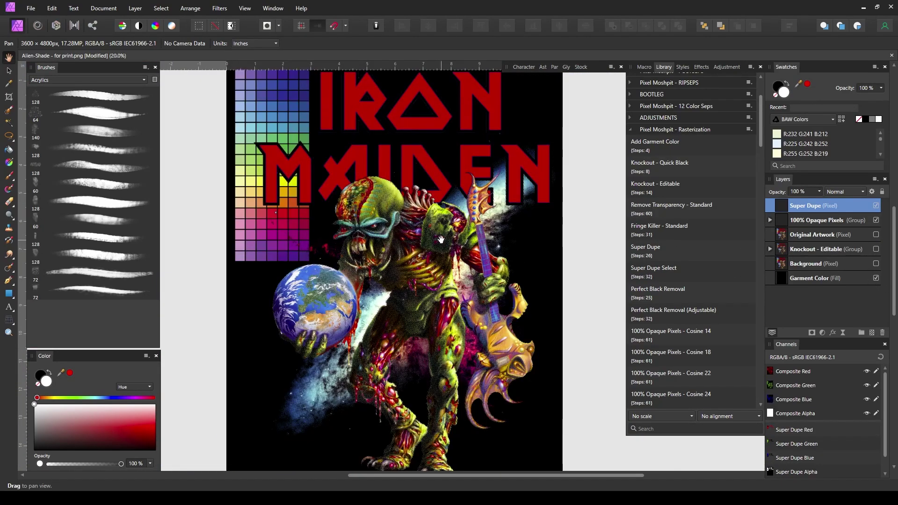
{"action": "scroll", "coordinate": [480, 184], "scroll_direction": "down", "scroll_amount": 2}
{"action": "scroll", "coordinate": [341, 133], "scroll_direction": "up", "scroll_amount": 5}
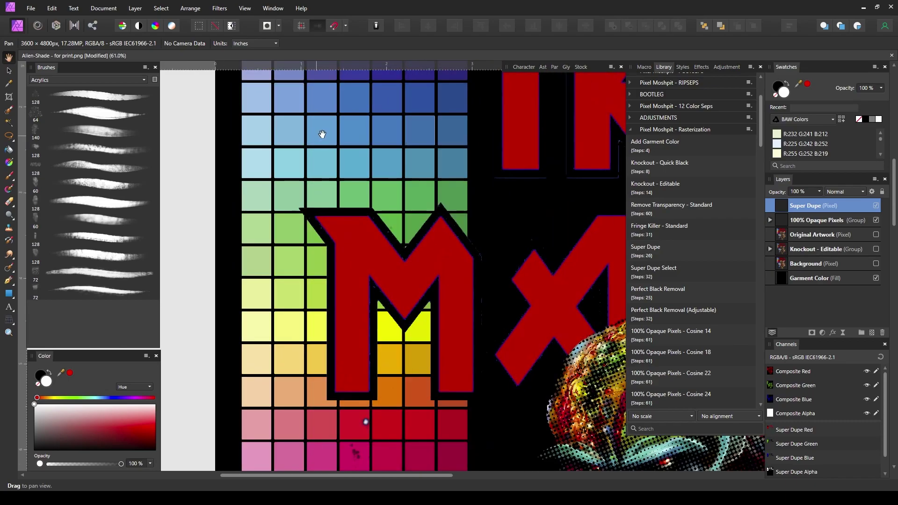
{"action": "scroll", "coordinate": [328, 128], "scroll_direction": "down", "scroll_amount": 5}
{"action": "scroll", "coordinate": [326, 134], "scroll_direction": "up", "scroll_amount": 5}
{"action": "scroll", "coordinate": [371, 149], "scroll_direction": "down", "scroll_amount": 5}
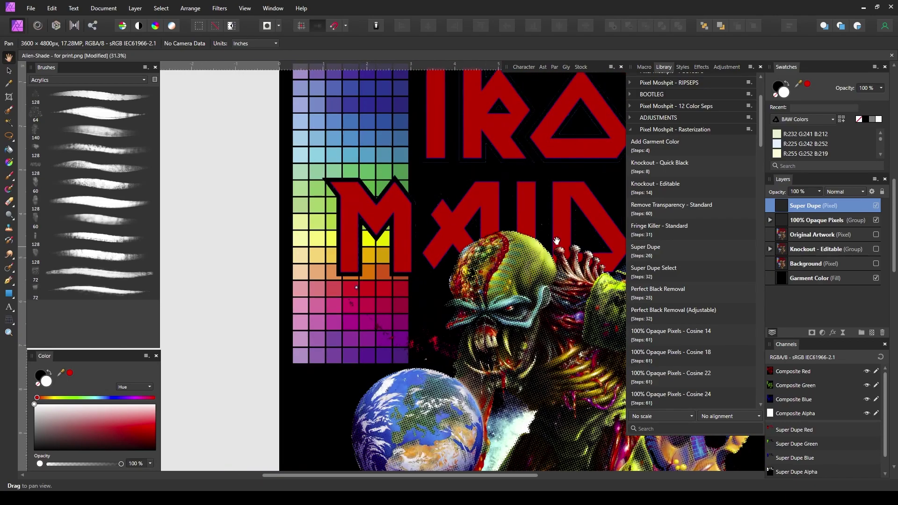
{"action": "left_click_drag", "start_coordinate": [494, 166], "coordinate": [467, 156]}
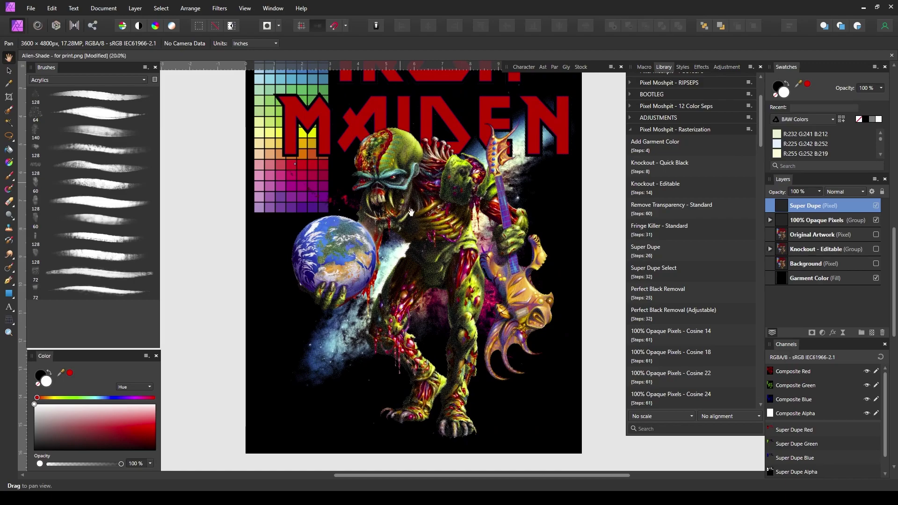
{"action": "scroll", "coordinate": [465, 177], "scroll_direction": "up", "scroll_amount": 1}
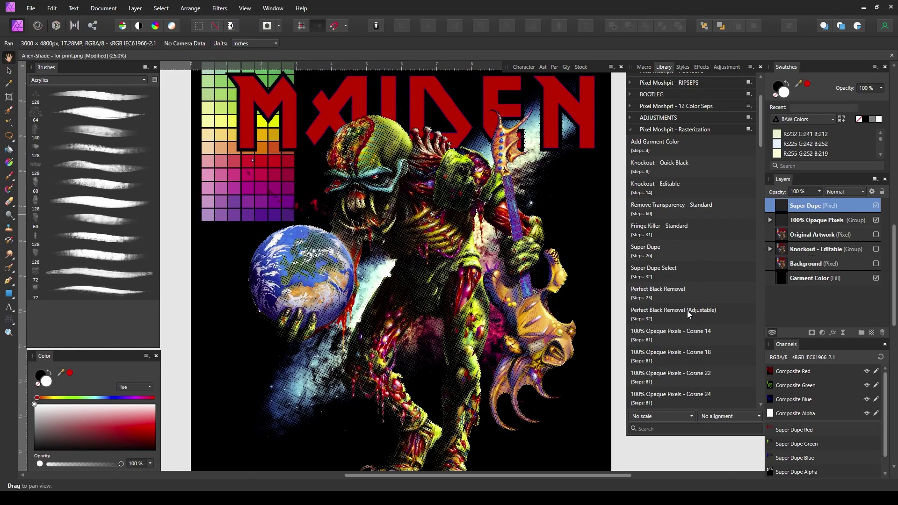
{"action": "scroll", "coordinate": [372, 159], "scroll_direction": "down", "scroll_amount": 1}
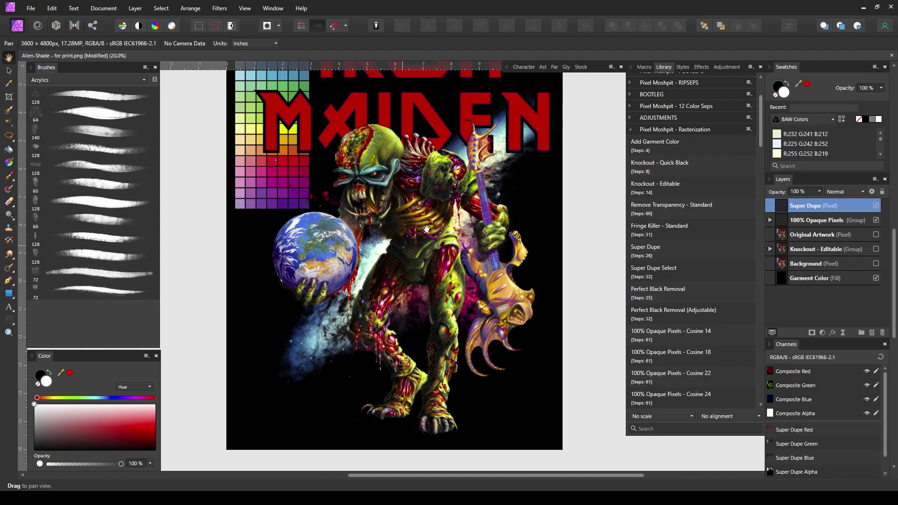
{"action": "scroll", "coordinate": [445, 219], "scroll_direction": "up", "scroll_amount": 3}
{"action": "scroll", "coordinate": [357, 161], "scroll_direction": "down", "scroll_amount": 3}
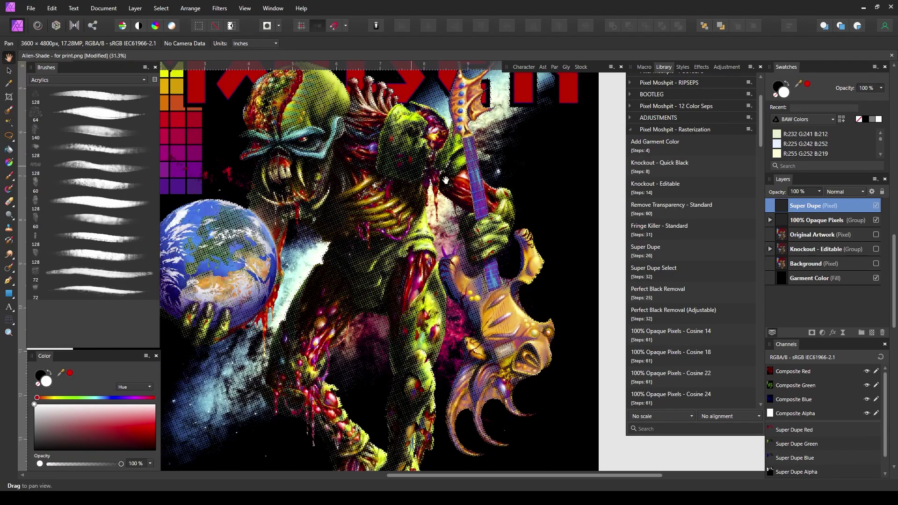
{"action": "scroll", "coordinate": [413, 318], "scroll_direction": "down", "scroll_amount": 1}
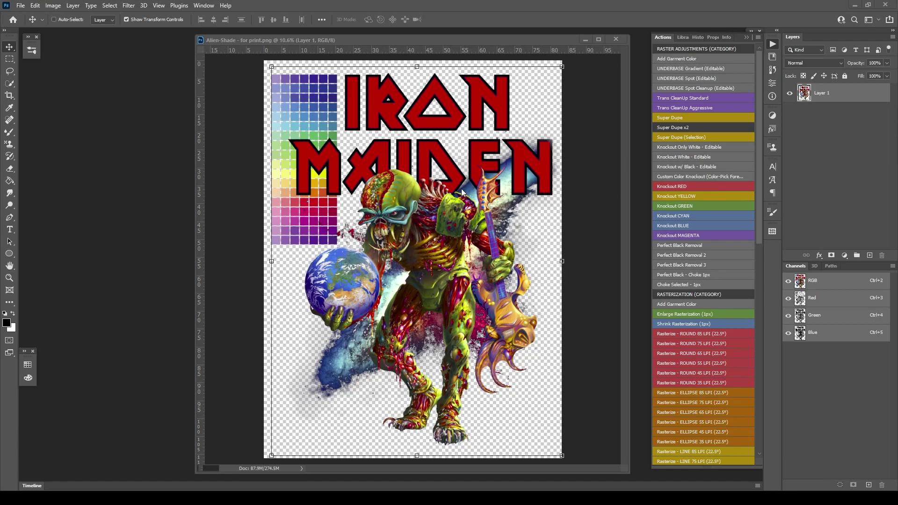
Zoom out until the whole Iron Maiden artwork fits the Photoshop window, about 12%.
{"action": "scroll", "coordinate": [462, 192], "scroll_direction": "up", "scroll_amount": 8}
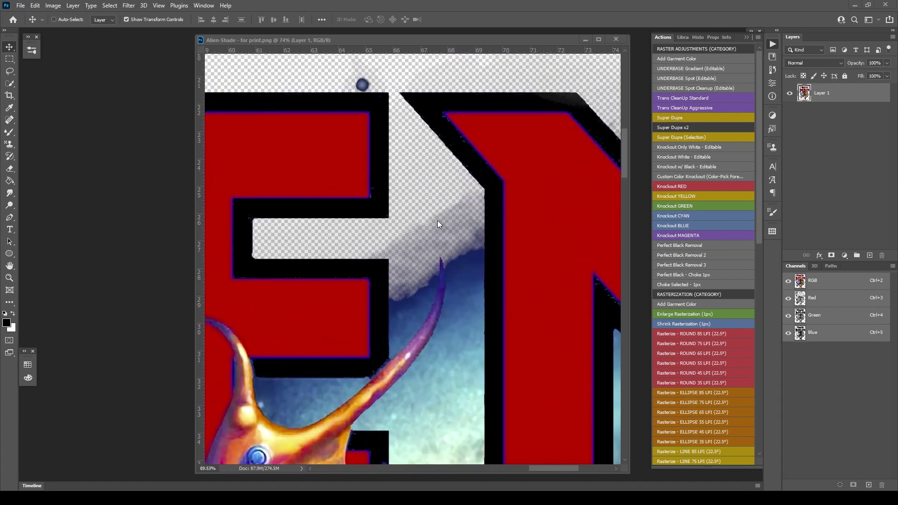
{"action": "scroll", "coordinate": [438, 224], "scroll_direction": "up", "scroll_amount": 5}
{"action": "scroll", "coordinate": [427, 245], "scroll_direction": "down", "scroll_amount": 4}
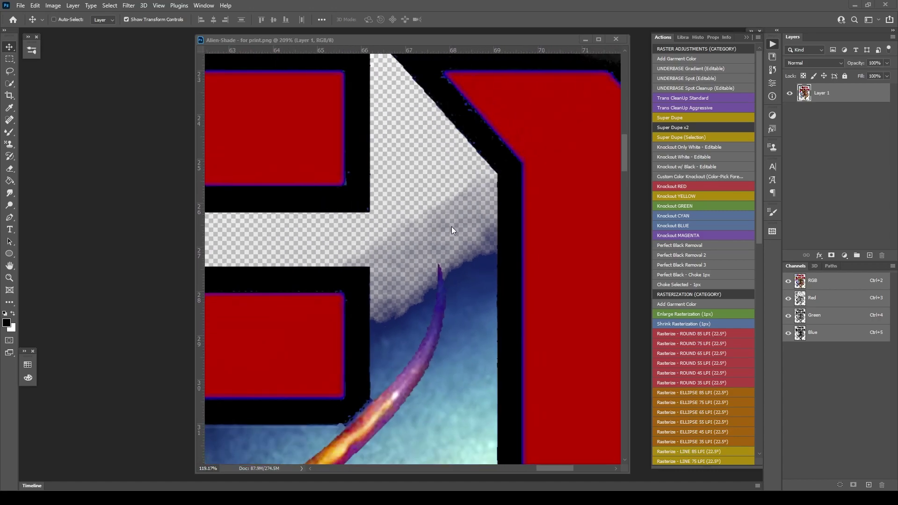
{"action": "scroll", "coordinate": [458, 216], "scroll_direction": "up", "scroll_amount": 3}
{"action": "scroll", "coordinate": [444, 213], "scroll_direction": "down", "scroll_amount": 12}
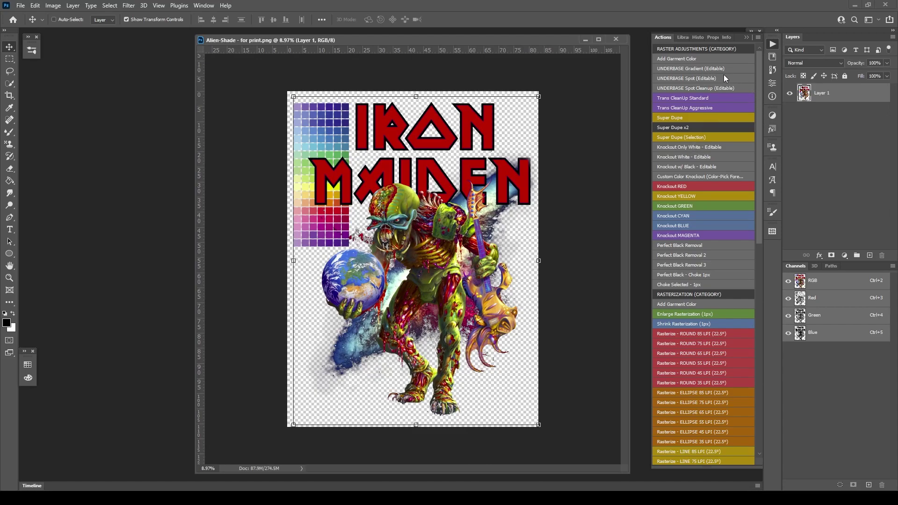
{"action": "scroll", "coordinate": [426, 288], "scroll_direction": "up", "scroll_amount": 1}
{"action": "scroll", "coordinate": [418, 286], "scroll_direction": "down", "scroll_amount": 1}
{"action": "scroll", "coordinate": [418, 284], "scroll_direction": "up", "scroll_amount": 1}
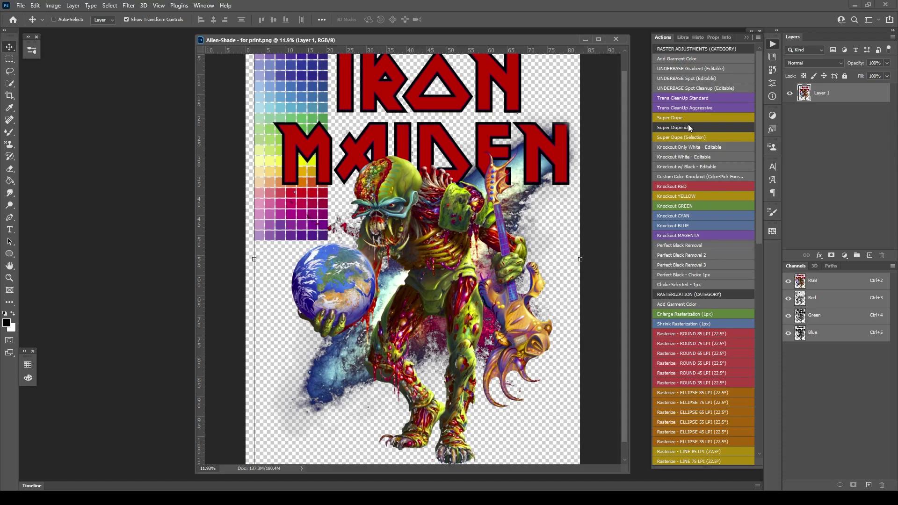
Add a black garment fill with the Add Garment Color action, then hide it.
{"action": "left_click", "coordinate": [665, 58]}
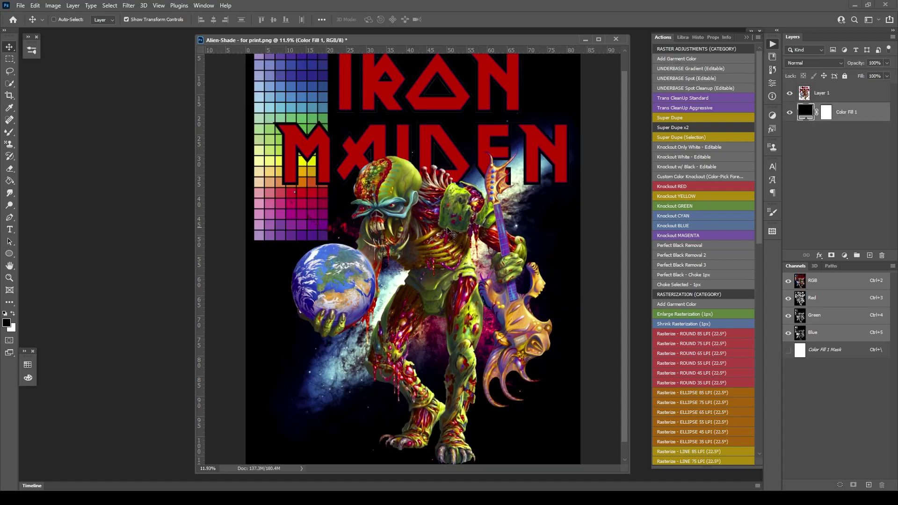
{"action": "left_click", "coordinate": [790, 115]}
{"action": "left_click", "coordinate": [826, 93]}
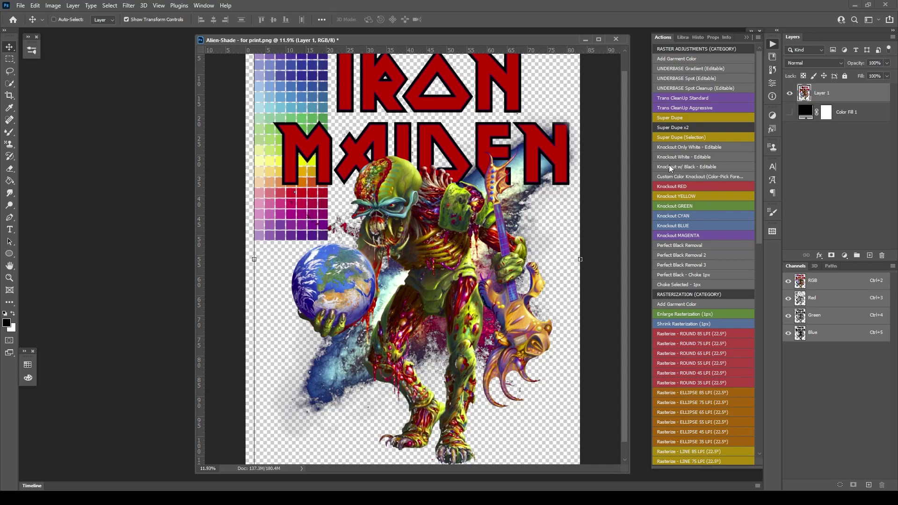
Run Knockout w/ Black - Editable and preview the knockout with KWB BLACKS toggled.
{"action": "left_click", "coordinate": [708, 165]}
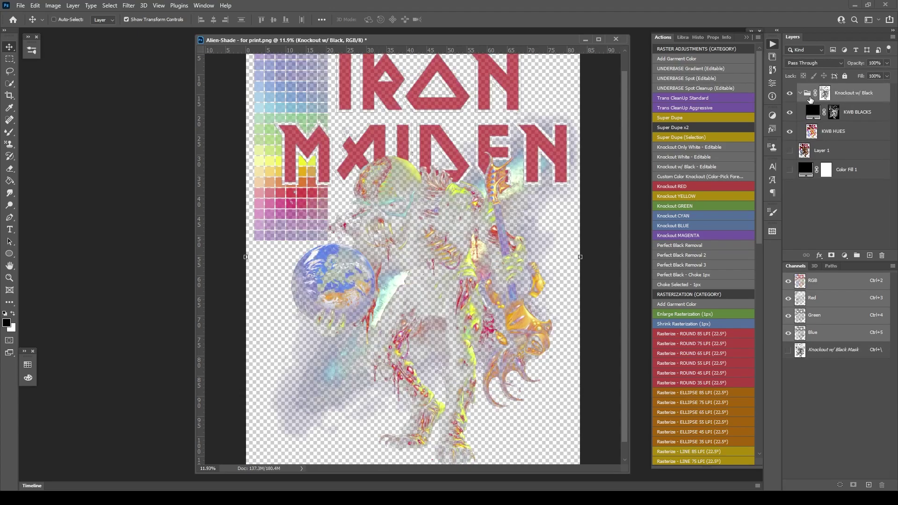
{"action": "left_click", "coordinate": [866, 115]}
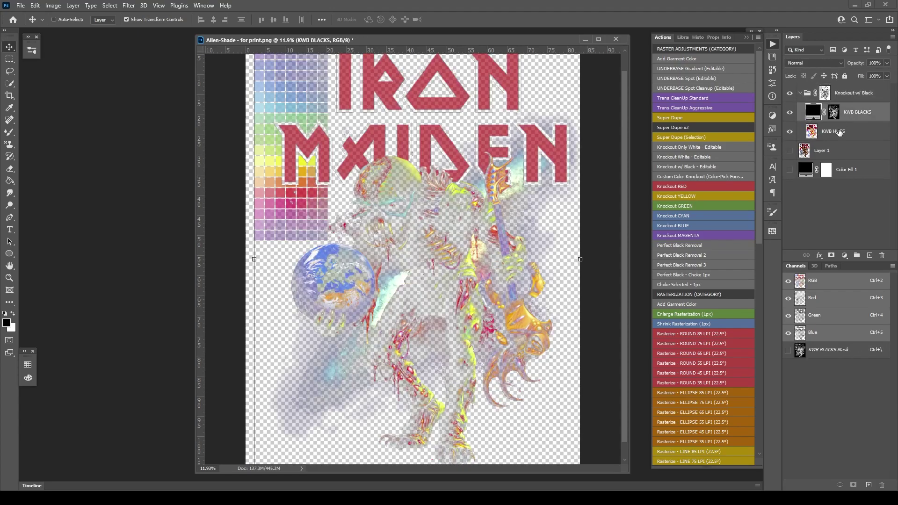
{"action": "left_click", "coordinate": [835, 136]}
{"action": "left_click", "coordinate": [826, 93]}
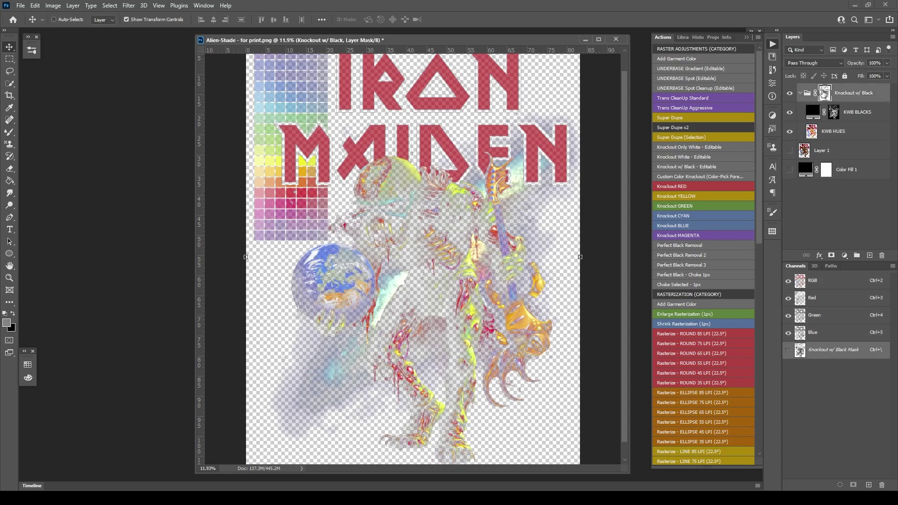
{"action": "left_click", "coordinate": [858, 113]}
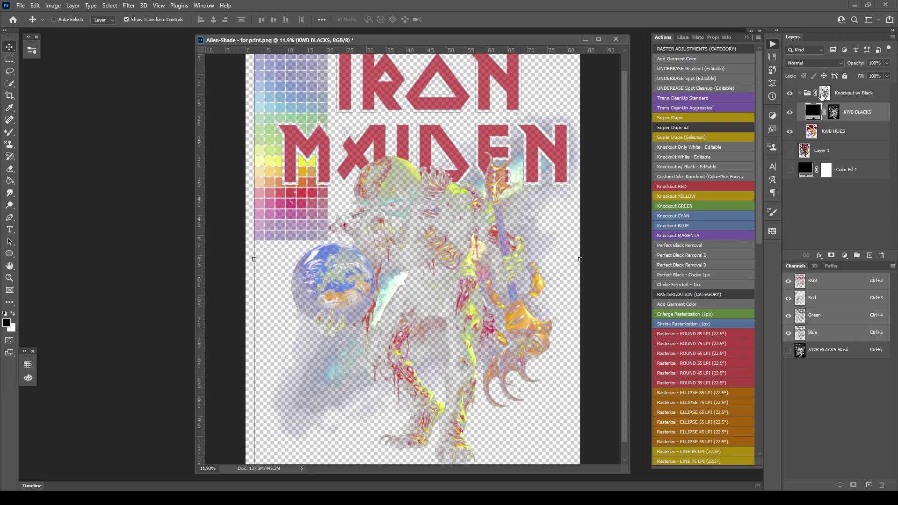
{"action": "left_click", "coordinate": [826, 94]}
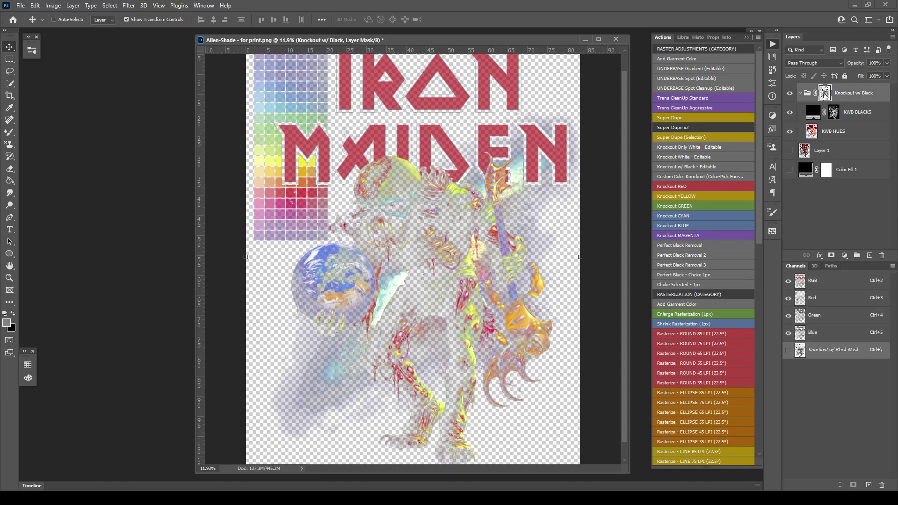
{"action": "left_click", "coordinate": [791, 115]}
{"action": "left_click", "coordinate": [791, 115]}
{"action": "left_click", "coordinate": [792, 115]}
{"action": "left_click", "coordinate": [791, 115]}
{"action": "left_click", "coordinate": [791, 115]}
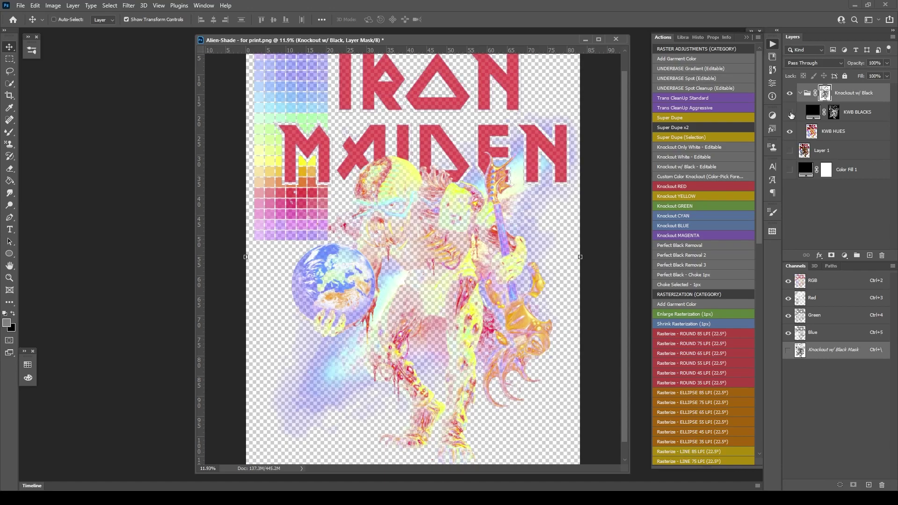
Preview the knockout over the black Color Fill 1, then select Layer 1.
{"action": "left_click", "coordinate": [800, 93]}
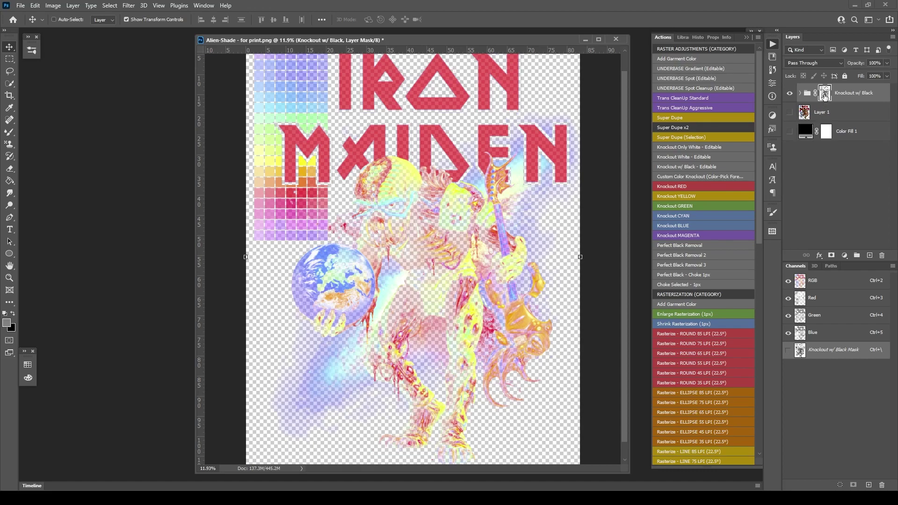
{"action": "left_click", "coordinate": [790, 132]}
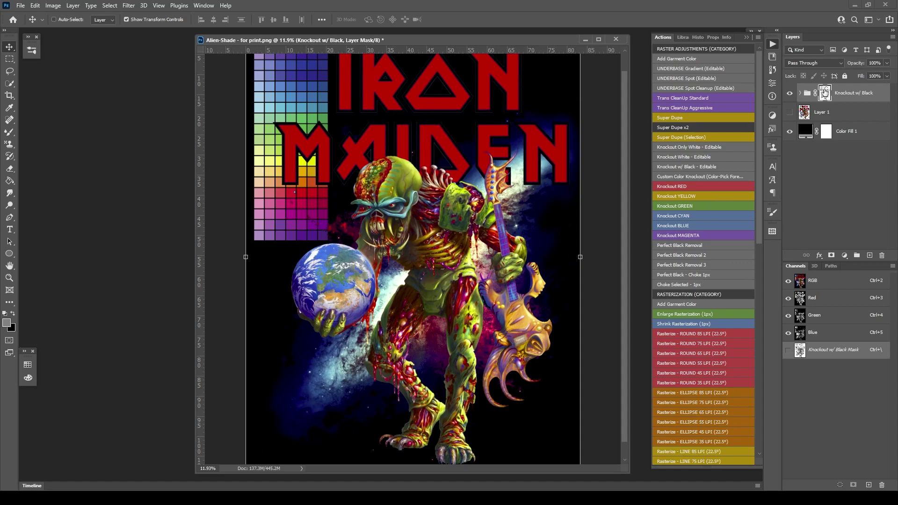
{"action": "left_click", "coordinate": [790, 131]}
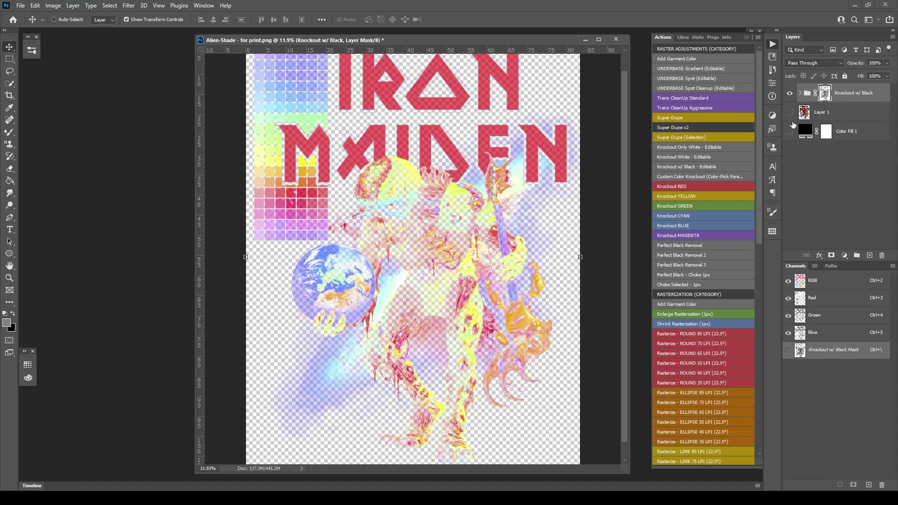
{"action": "left_click", "coordinate": [801, 95]}
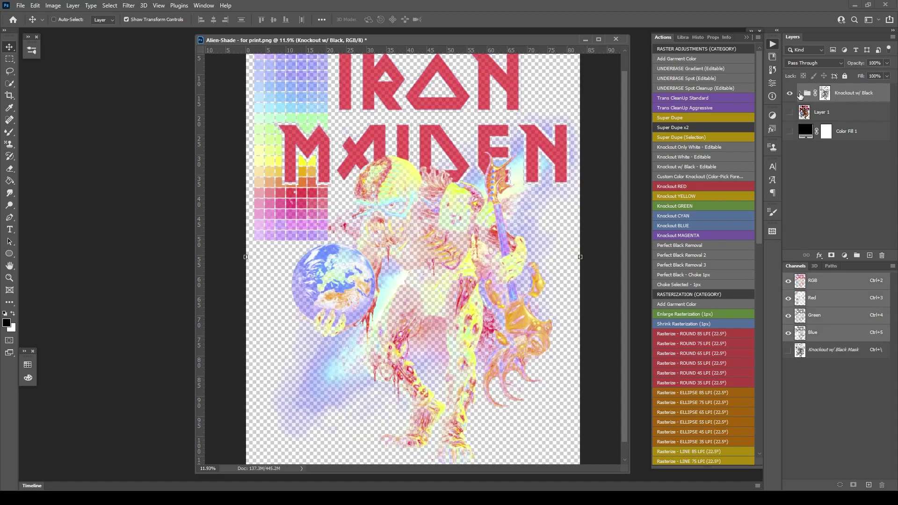
{"action": "left_click", "coordinate": [800, 93]}
{"action": "left_click", "coordinate": [800, 94]}
{"action": "left_click", "coordinate": [790, 132]}
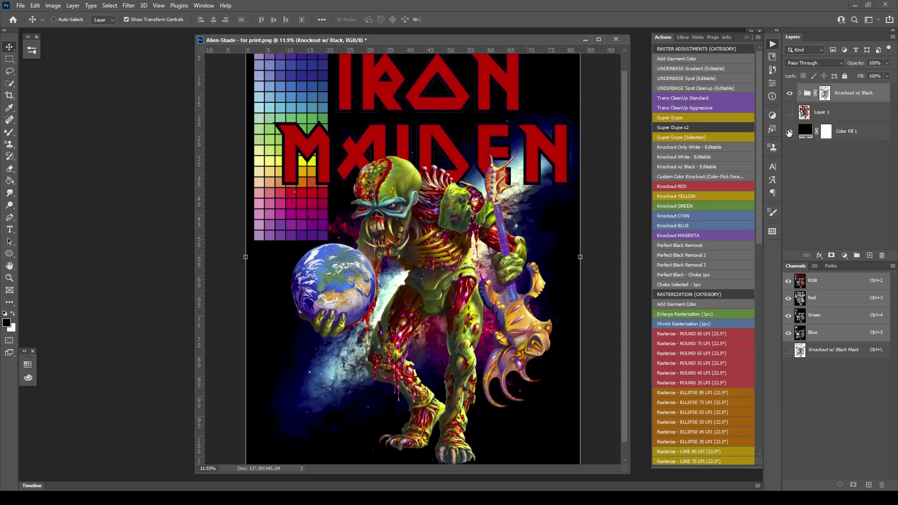
{"action": "left_click", "coordinate": [820, 111]}
Move Layer 1 above the Knockout w/ Black group and toggle its visibility.
{"action": "left_click_drag", "start_coordinate": [833, 115], "coordinate": [838, 88]}
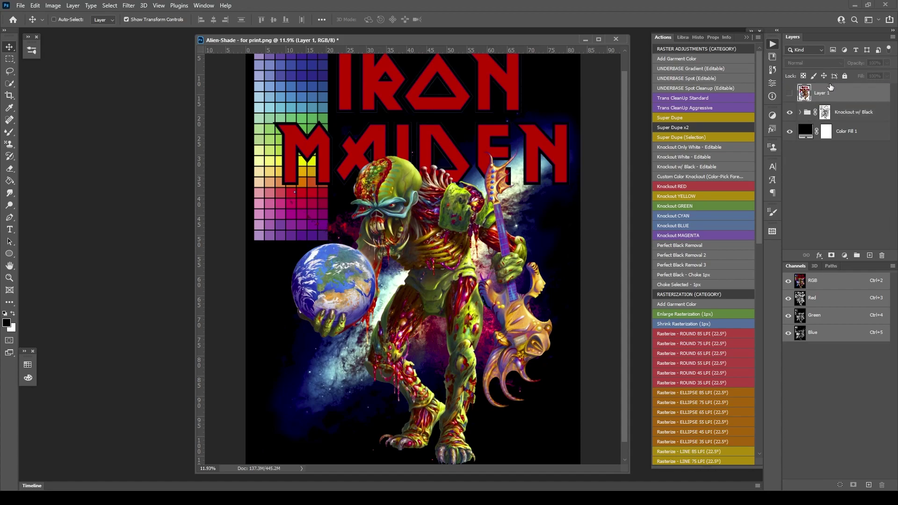
{"action": "left_click", "coordinate": [790, 94]}
{"action": "left_click", "coordinate": [790, 94]}
{"action": "left_click", "coordinate": [790, 94]}
{"action": "left_click", "coordinate": [790, 94]}
Compare Layer 1 with the knockout over Color Fill 1, then move Layer 1 back below.
{"action": "left_click", "coordinate": [790, 132]}
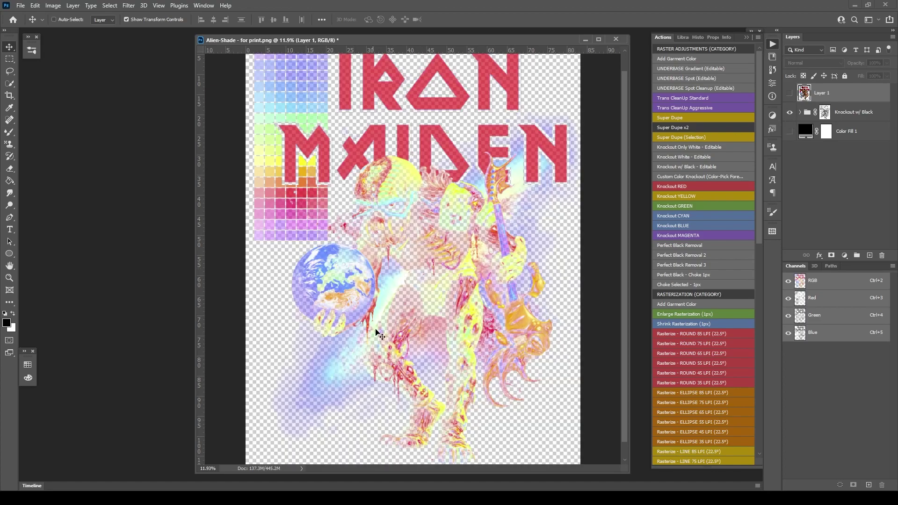
{"action": "left_click", "coordinate": [790, 95]}
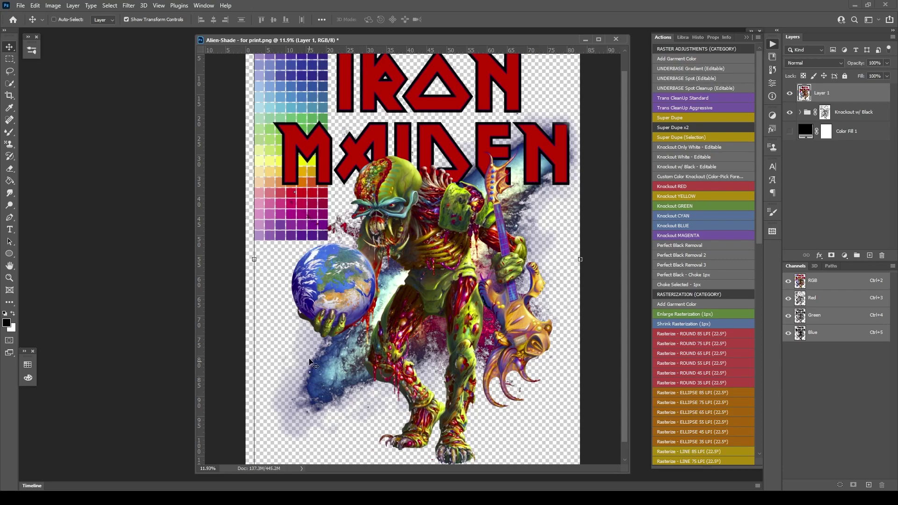
{"action": "left_click", "coordinate": [791, 131]}
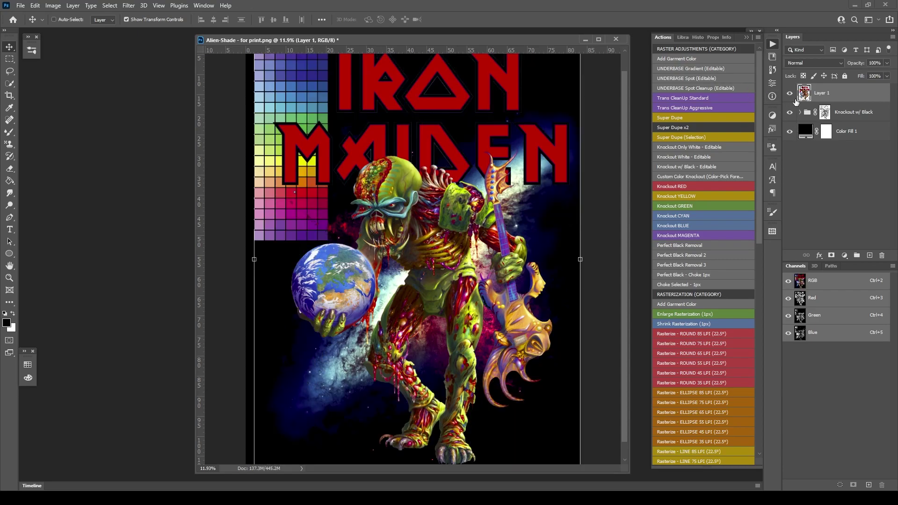
{"action": "left_click", "coordinate": [790, 93]}
{"action": "left_click", "coordinate": [790, 93]}
{"action": "left_click", "coordinate": [791, 93]}
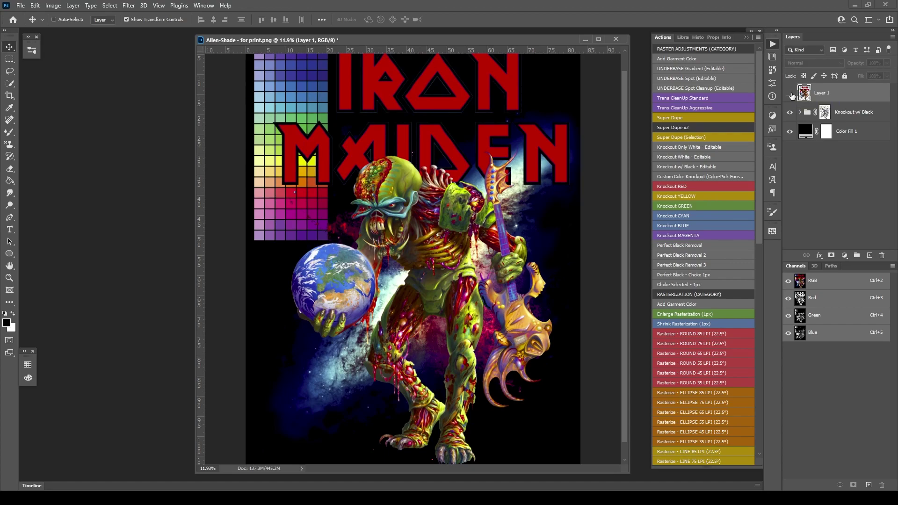
{"action": "left_click", "coordinate": [790, 93]}
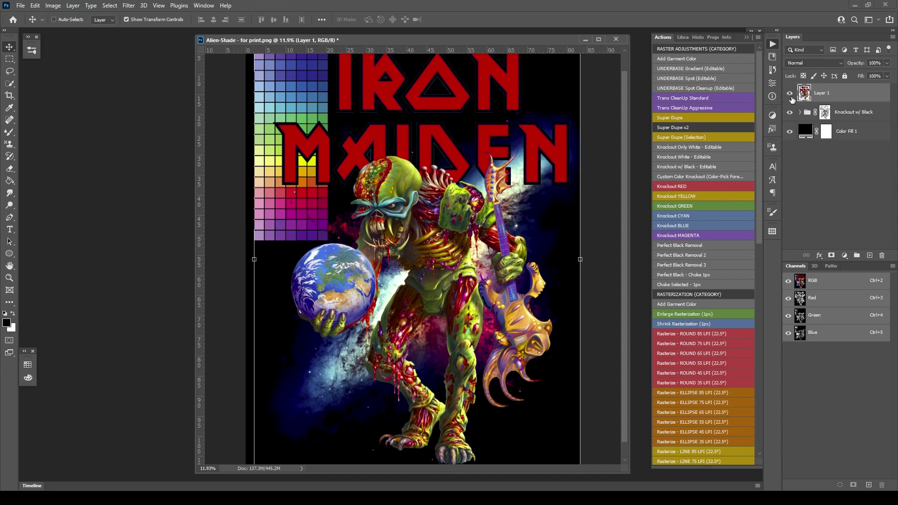
{"action": "left_click_drag", "start_coordinate": [829, 91], "coordinate": [843, 124]}
Hide Layer 1 and the black Color Fill 1, then select the Knockout w/ Black mask.
{"action": "left_click", "coordinate": [790, 112]}
{"action": "left_click", "coordinate": [790, 131]}
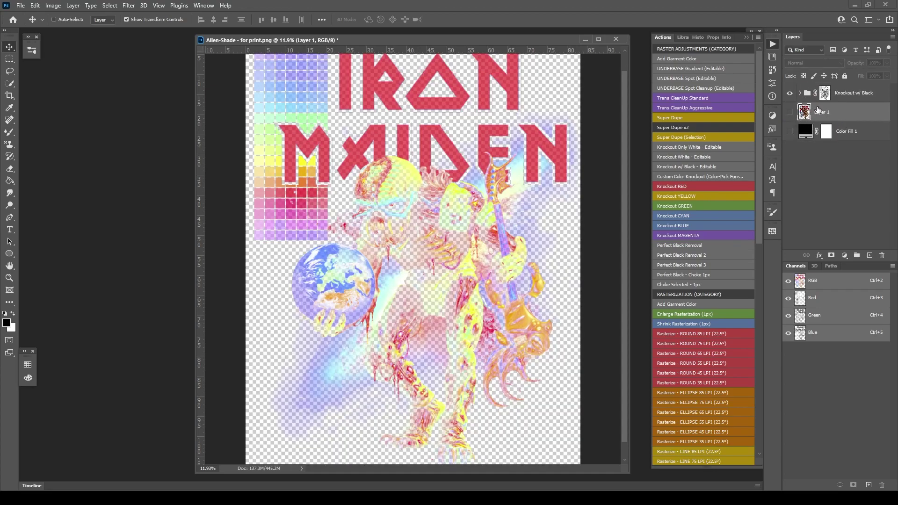
{"action": "left_click", "coordinate": [854, 98]}
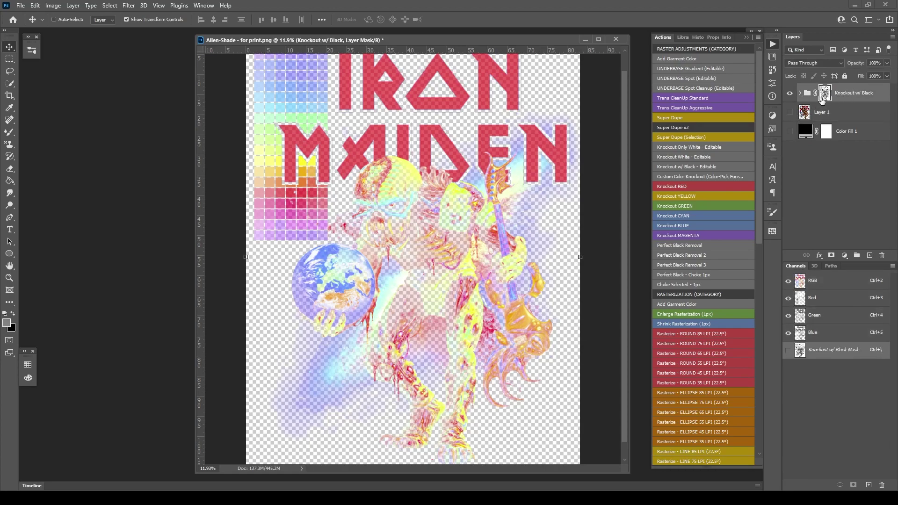
Expand and collapse the Knockout w/ Black group, then scroll the Actions panel toward Rasterization.
{"action": "left_click", "coordinate": [800, 94]}
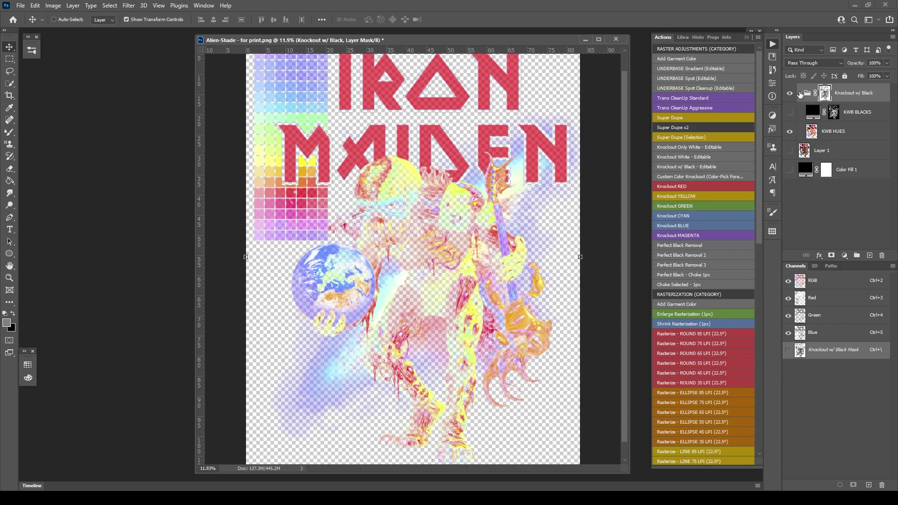
{"action": "left_click", "coordinate": [800, 94]}
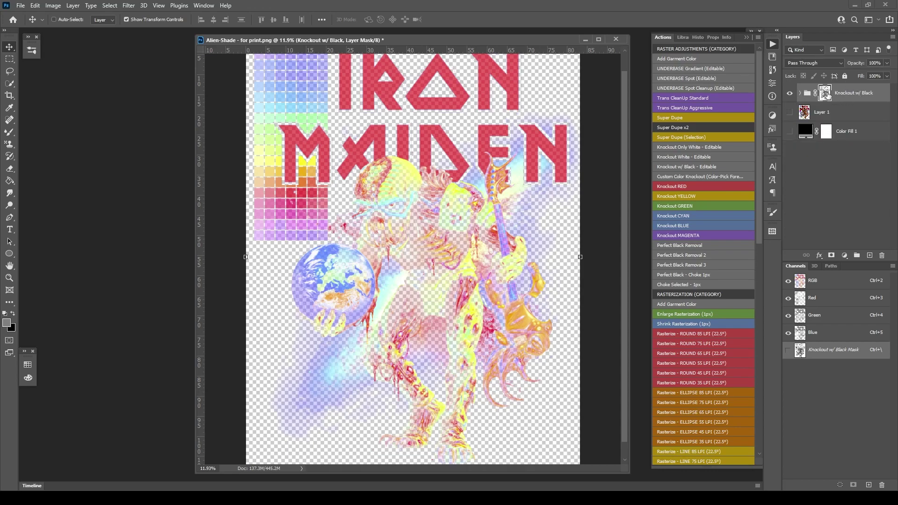
{"action": "left_click", "coordinate": [800, 94]}
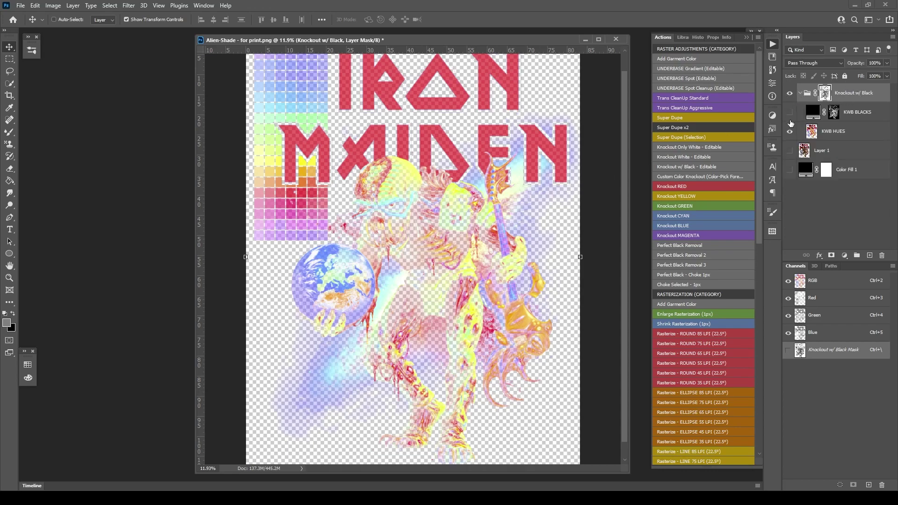
{"action": "left_click", "coordinate": [800, 94]}
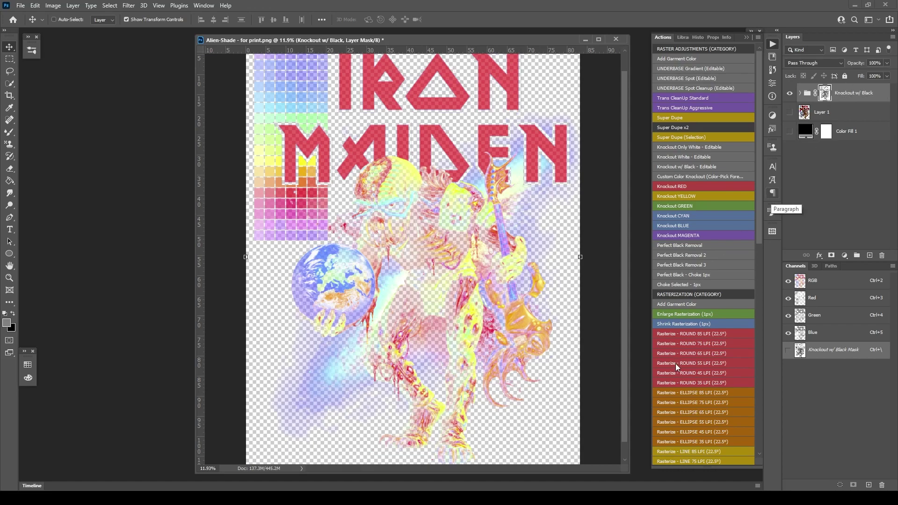
{"action": "scroll", "coordinate": [683, 336], "scroll_direction": "down", "scroll_amount": 10}
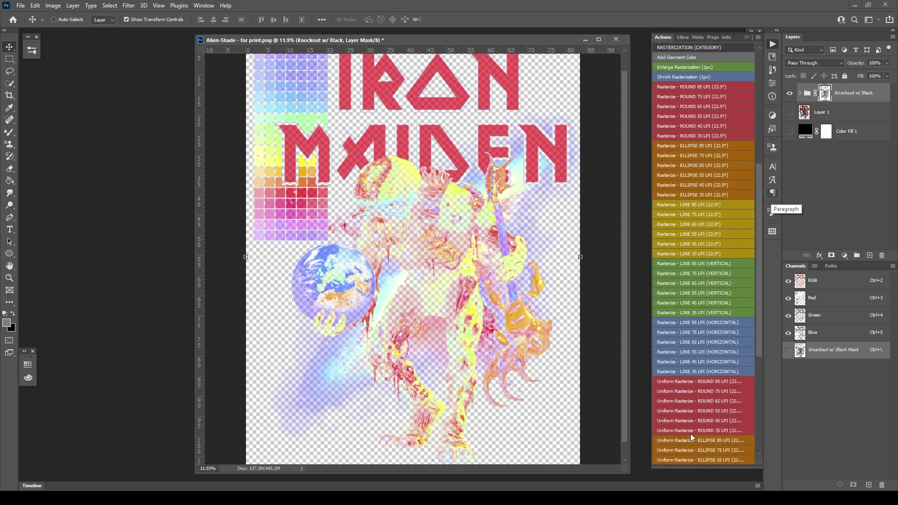
{"action": "left_click", "coordinate": [55, 6]}
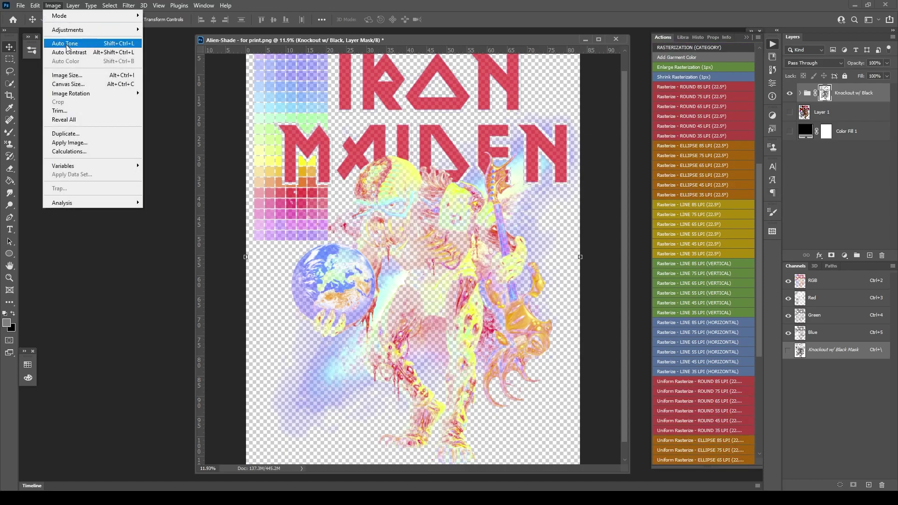
{"action": "left_click", "coordinate": [69, 75]}
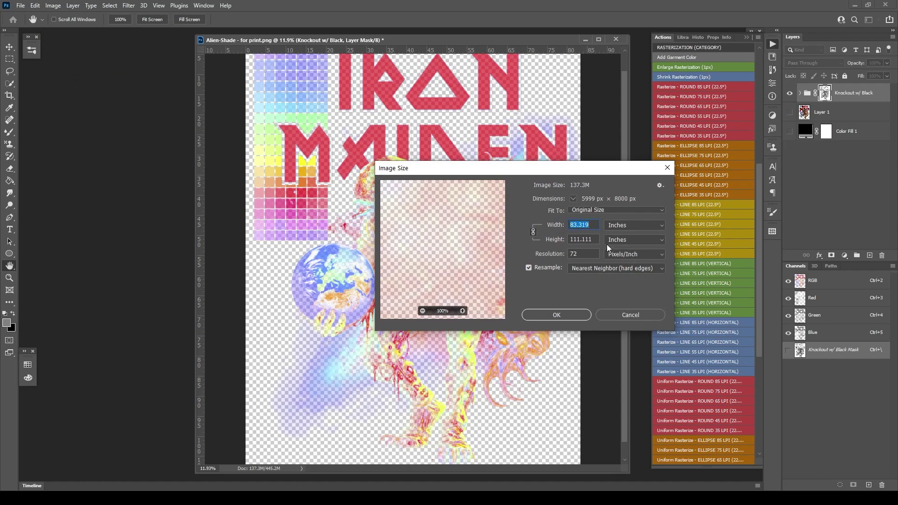
{"action": "double_click", "coordinate": [584, 255]}
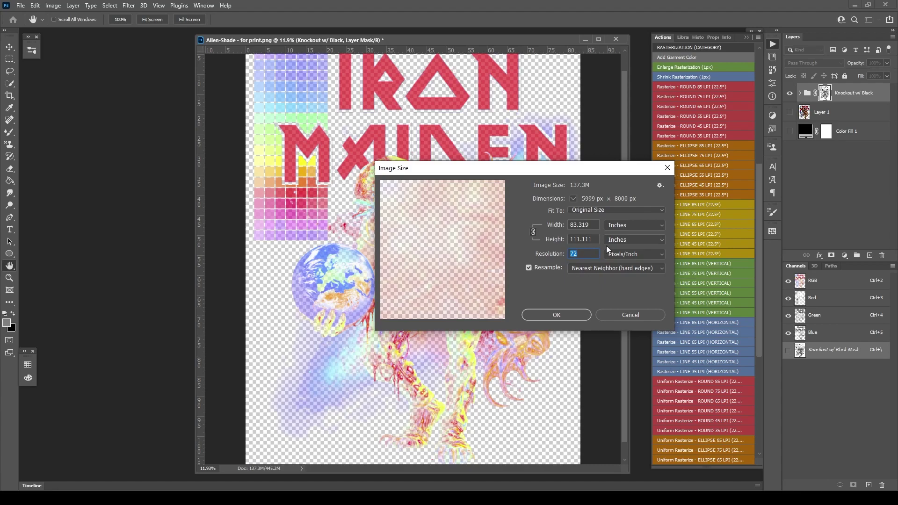
{"action": "type", "text": "300"}
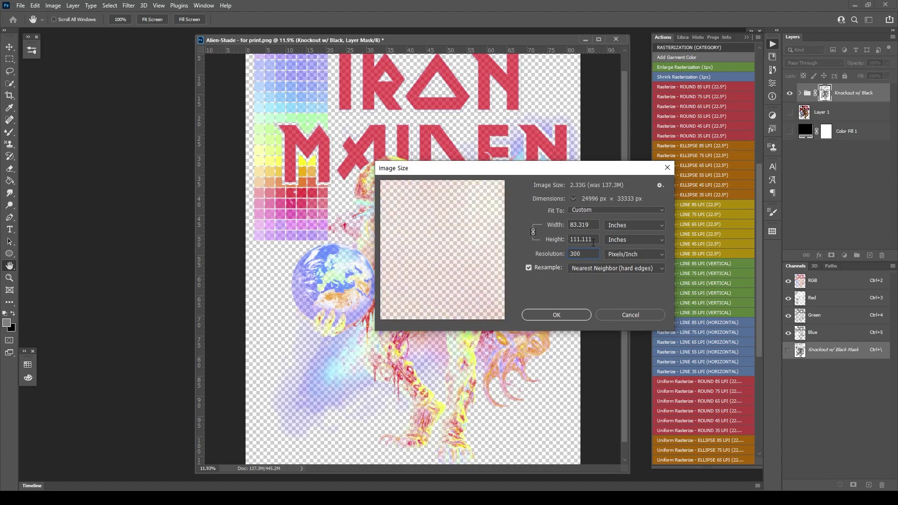
{"action": "left_click", "coordinate": [590, 268]}
{"action": "left_click", "coordinate": [604, 349]}
{"action": "left_click", "coordinate": [549, 313]}
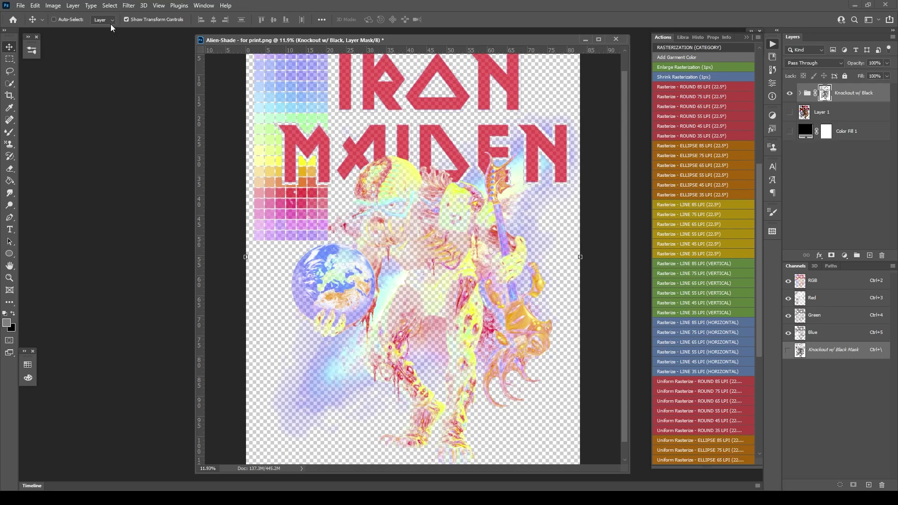
Resize the image to 12 in wide at 300 ppi (3600 × 4801 px) using Nearest Neighbor, then fit on screen.
{"action": "left_click", "coordinate": [53, 5]}
{"action": "left_click", "coordinate": [66, 75]}
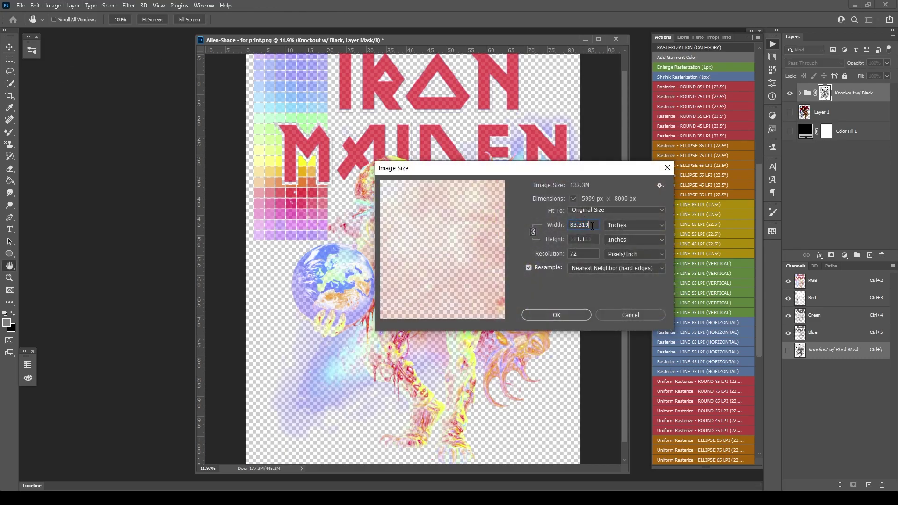
{"action": "type", "text": "12"}
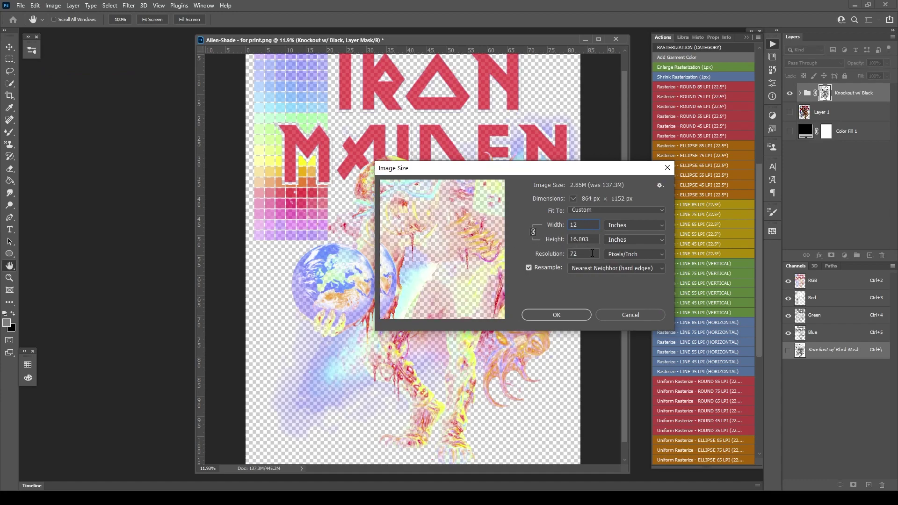
{"action": "key", "text": "Tab"}
{"action": "key", "text": "Tab"}
{"action": "type", "text": "300"}
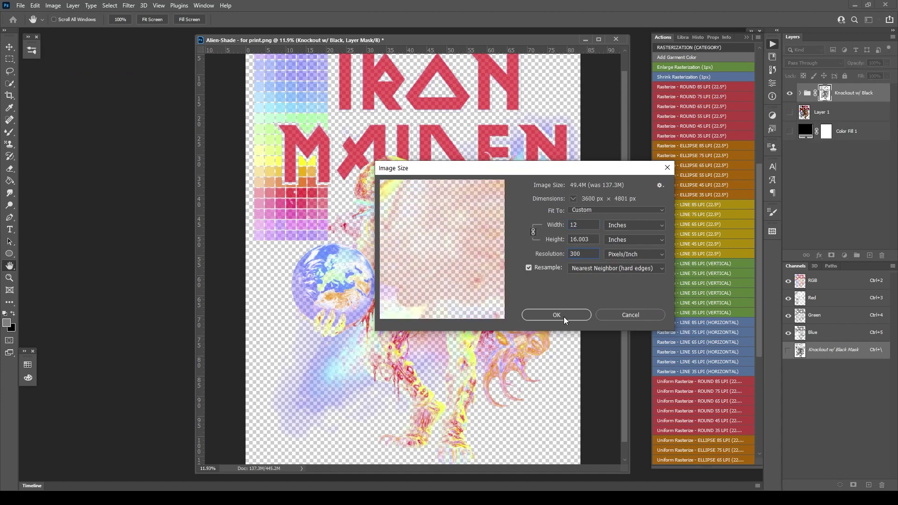
{"action": "left_click", "coordinate": [557, 315]}
{"action": "key", "text": "v"}
{"action": "key", "text": "ctrl+0"}
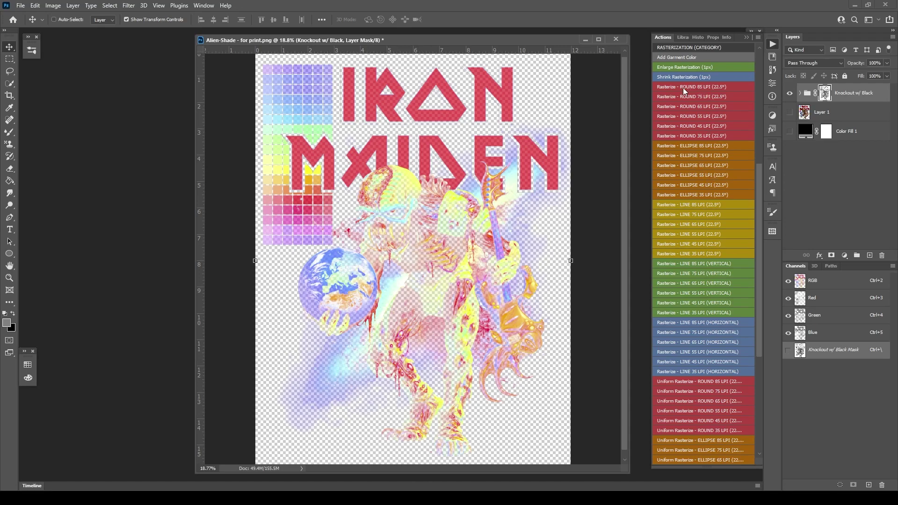
Scroll the Actions panel up to the Rasterize set.
{"action": "scroll", "coordinate": [706, 192], "scroll_direction": "up", "scroll_amount": 2}
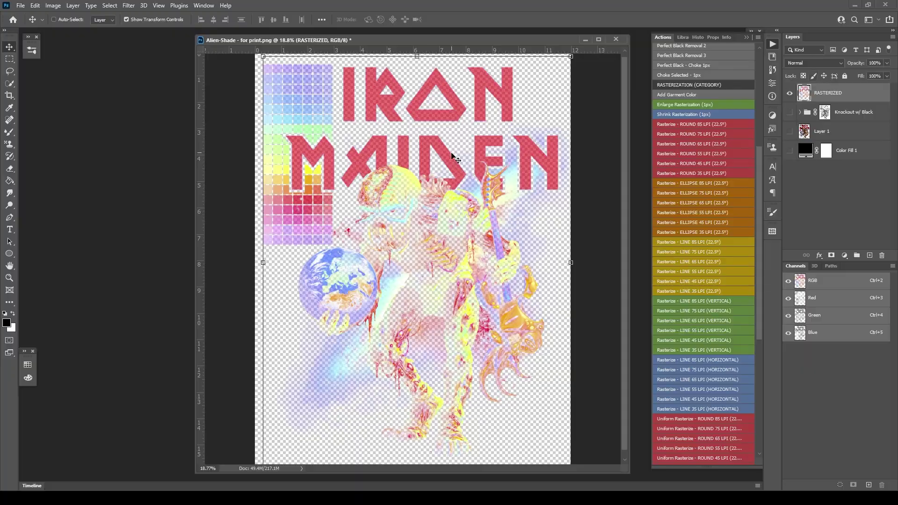
Zoom in and out on the halftone pixels, then show the black Color Fill 1 and fit the canvas.
{"action": "scroll", "coordinate": [457, 159], "scroll_direction": "up", "scroll_amount": 15}
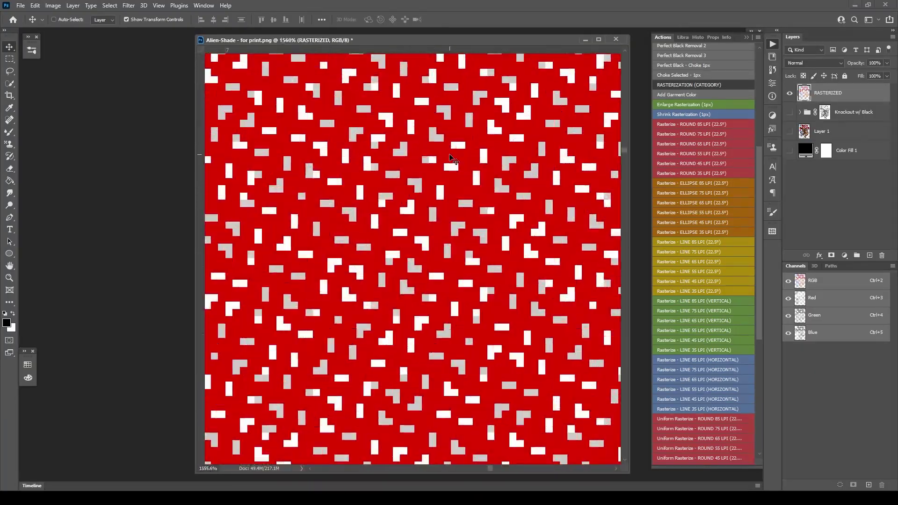
{"action": "scroll", "coordinate": [451, 158], "scroll_direction": "down", "scroll_amount": 8}
{"action": "scroll", "coordinate": [431, 173], "scroll_direction": "up", "scroll_amount": 5}
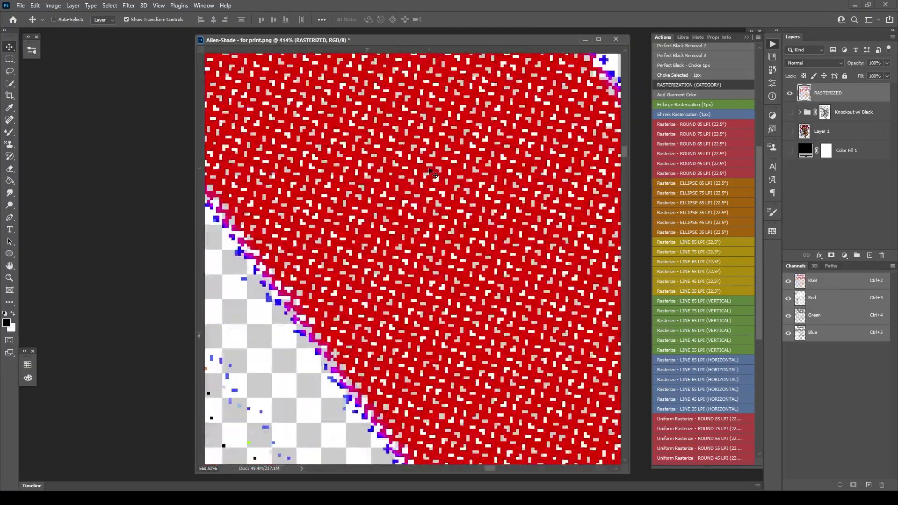
{"action": "scroll", "coordinate": [431, 172], "scroll_direction": "down", "scroll_amount": 10}
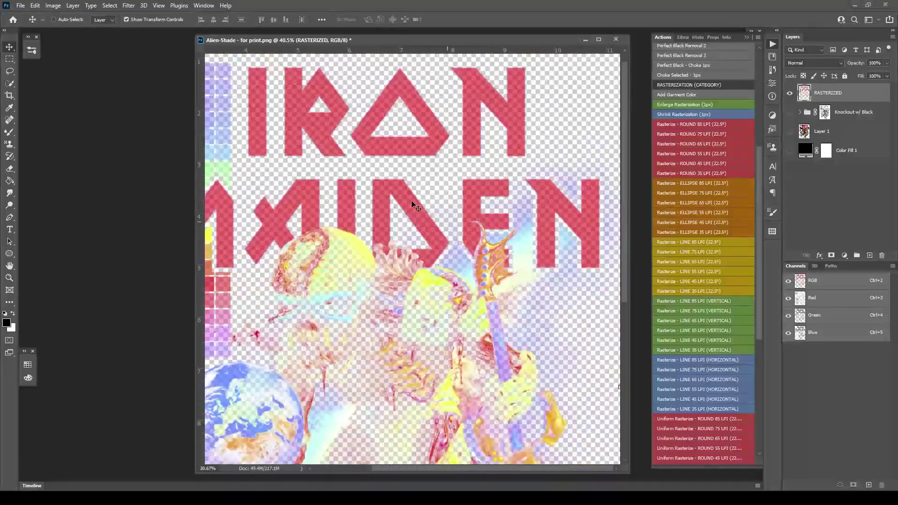
{"action": "scroll", "coordinate": [415, 204], "scroll_direction": "down", "scroll_amount": 4}
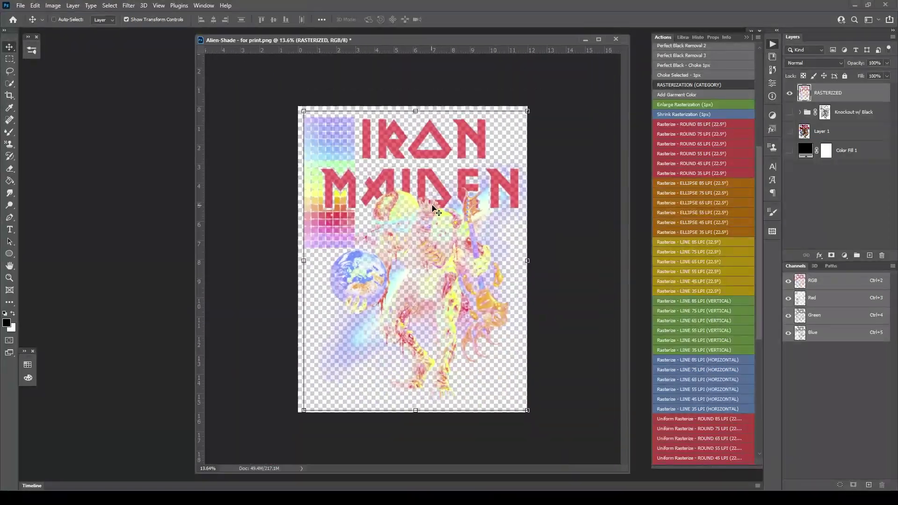
{"action": "left_click", "coordinate": [792, 151]}
{"action": "key", "text": "ctrl+plus"}
{"action": "key", "text": "ctrl+plus"}
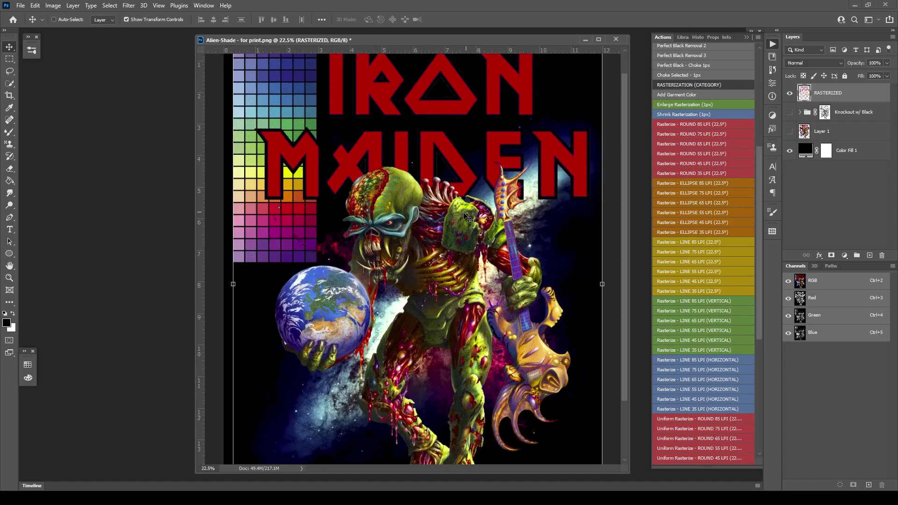
{"action": "key", "text": "ctrl+0"}
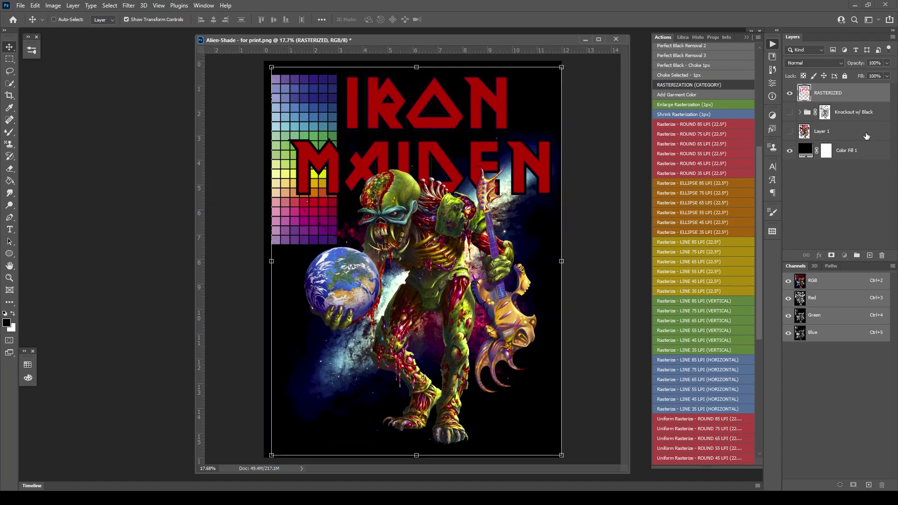
Drag Layer 1 to the top of the layer stack, above RASTERIZED.
{"action": "left_click_drag", "start_coordinate": [867, 135], "coordinate": [787, 99]}
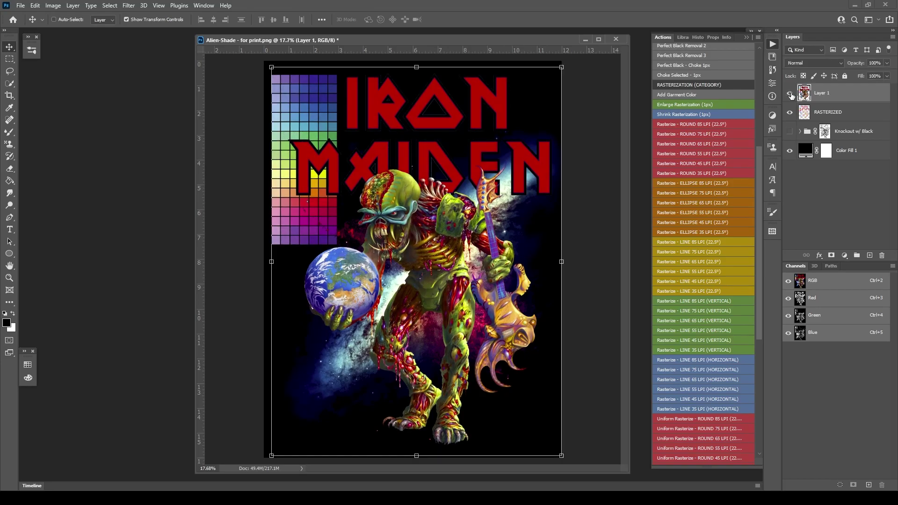
{"action": "scroll", "coordinate": [496, 165], "scroll_direction": "up", "scroll_amount": 4}
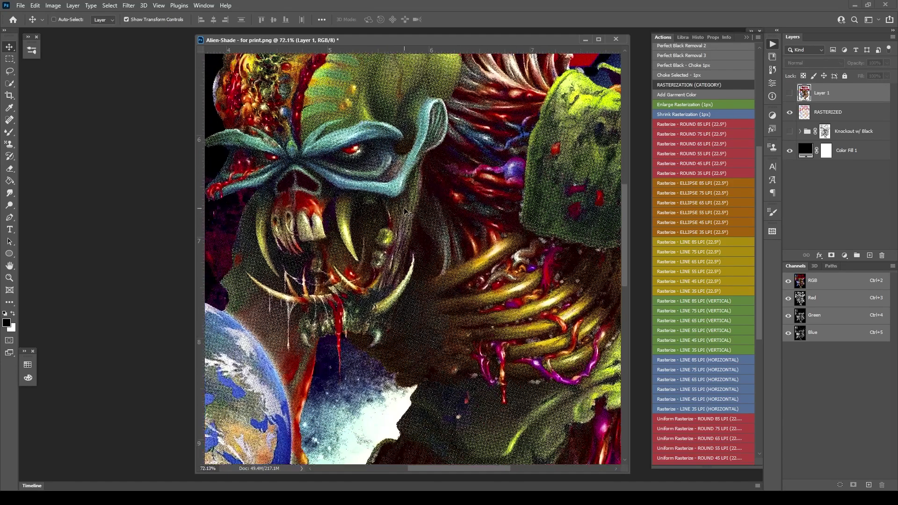
{"action": "scroll", "coordinate": [498, 165], "scroll_direction": "down", "scroll_amount": 2}
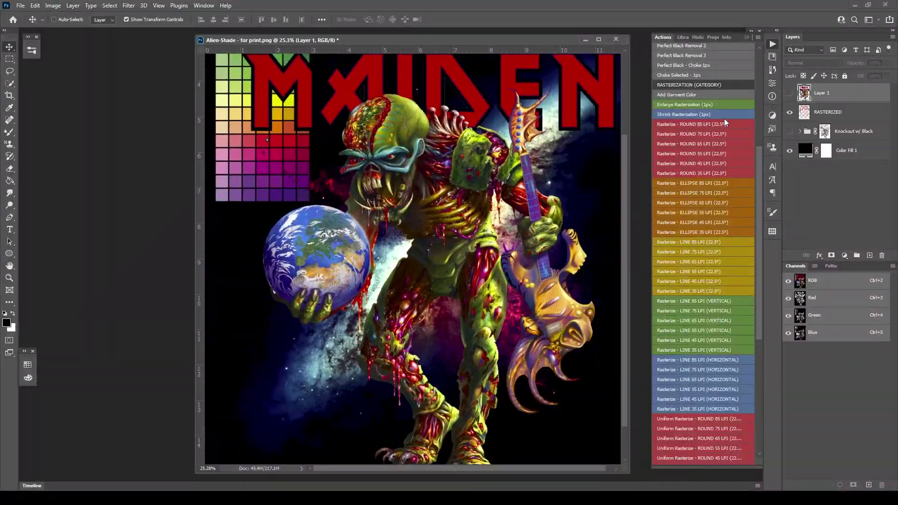
Toggle Layer 1 and RASTERIZED to compare original and halftone, leaving Layer 1 hidden.
{"action": "left_click", "coordinate": [790, 93]}
{"action": "left_click", "coordinate": [791, 112]}
{"action": "left_click", "coordinate": [790, 113]}
{"action": "left_click", "coordinate": [790, 113]}
{"action": "left_click", "coordinate": [790, 112]}
{"action": "left_click", "coordinate": [789, 94]}
{"action": "scroll", "coordinate": [449, 118], "scroll_direction": "up", "scroll_amount": 4}
{"action": "scroll", "coordinate": [449, 121], "scroll_direction": "up", "scroll_amount": 6}
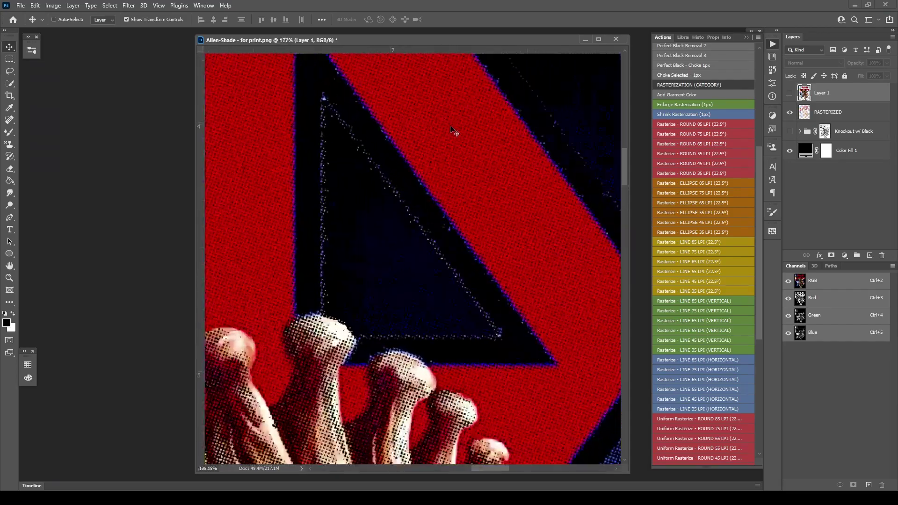
{"action": "scroll", "coordinate": [453, 129], "scroll_direction": "down", "scroll_amount": 9}
{"action": "scroll", "coordinate": [453, 128], "scroll_direction": "down", "scroll_amount": 3}
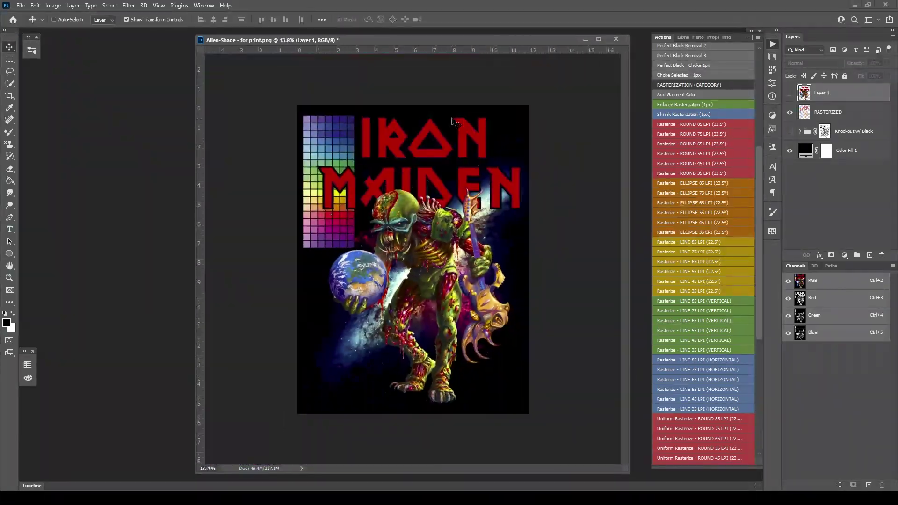
{"action": "scroll", "coordinate": [453, 129], "scroll_direction": "up", "scroll_amount": 3}
{"action": "scroll", "coordinate": [412, 204], "scroll_direction": "down", "scroll_amount": 2}
{"action": "scroll", "coordinate": [411, 205], "scroll_direction": "up", "scroll_amount": 1}
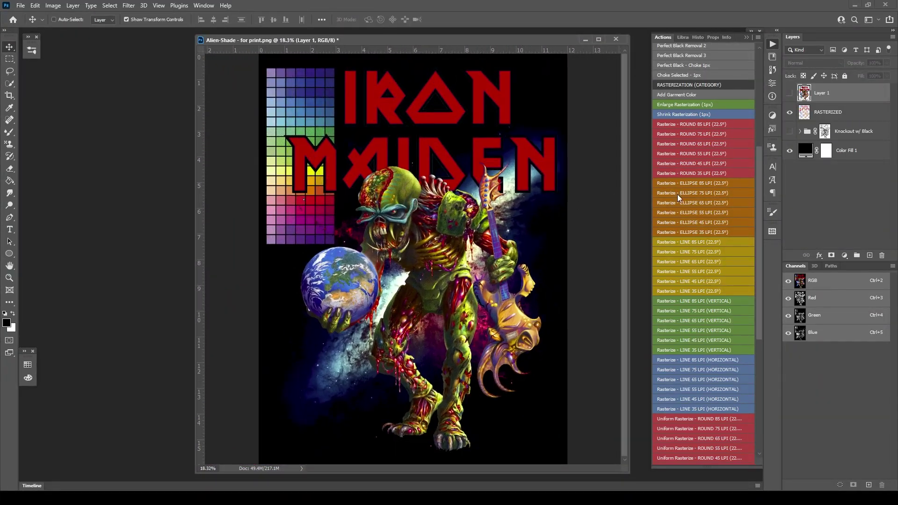
Move the document window up and left, then zoom in and out to inspect the halftone detail.
{"action": "left_click_drag", "start_coordinate": [414, 41], "coordinate": [384, 38]}
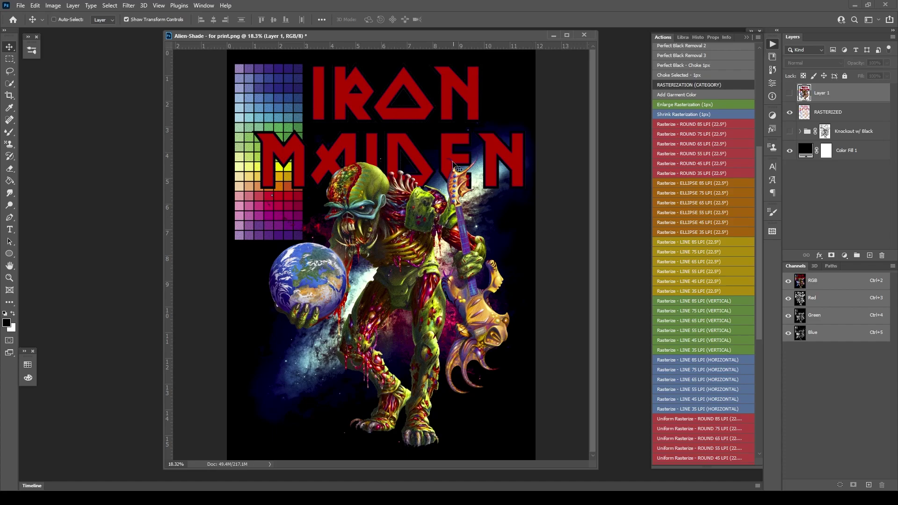
{"action": "scroll", "coordinate": [310, 177], "scroll_direction": "up", "scroll_amount": 2}
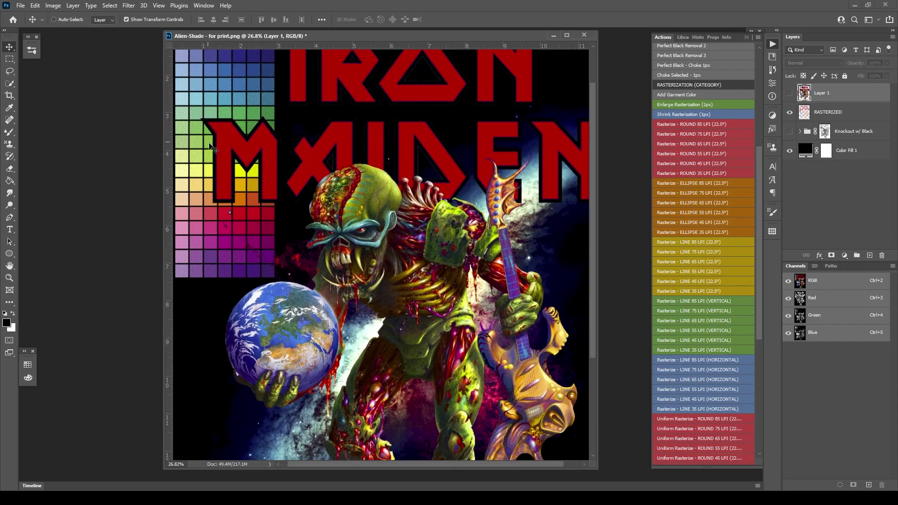
{"action": "scroll", "coordinate": [355, 139], "scroll_direction": "down", "scroll_amount": 2}
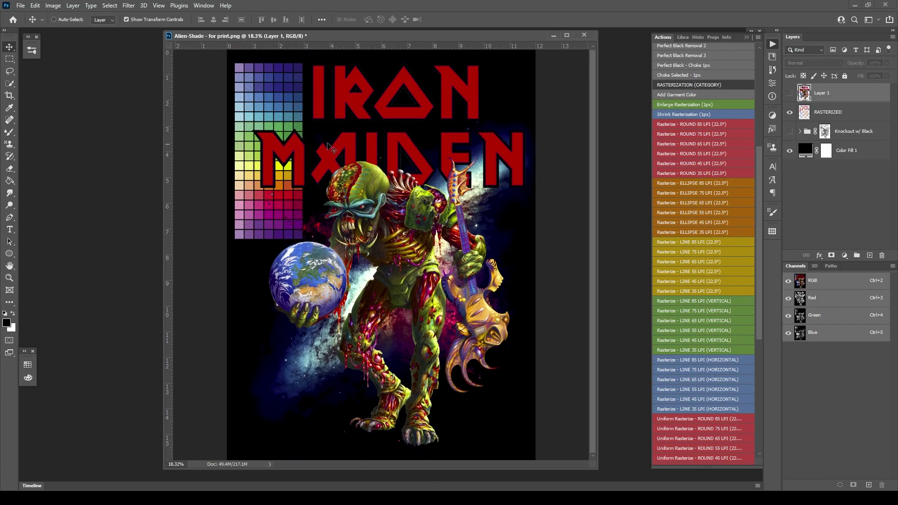
{"action": "scroll", "coordinate": [346, 74], "scroll_direction": "up", "scroll_amount": 10}
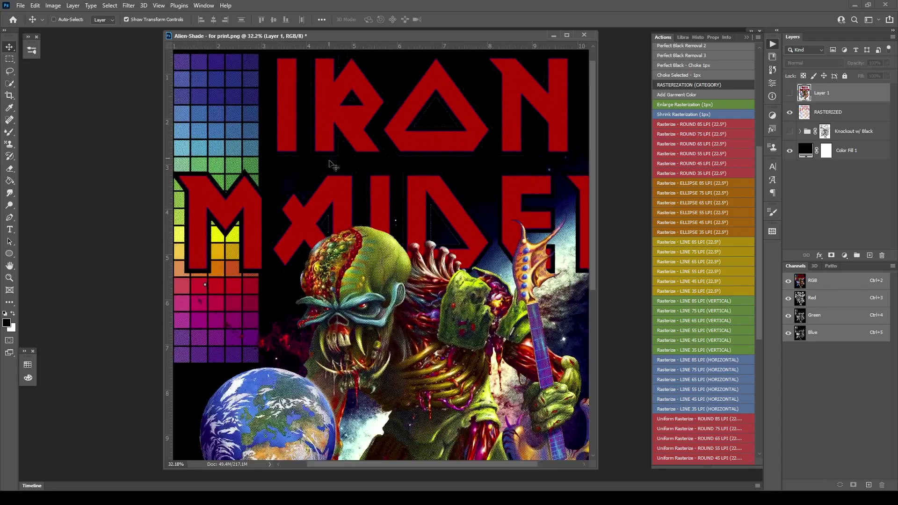
{"action": "scroll", "coordinate": [331, 199], "scroll_direction": "down", "scroll_amount": 8}
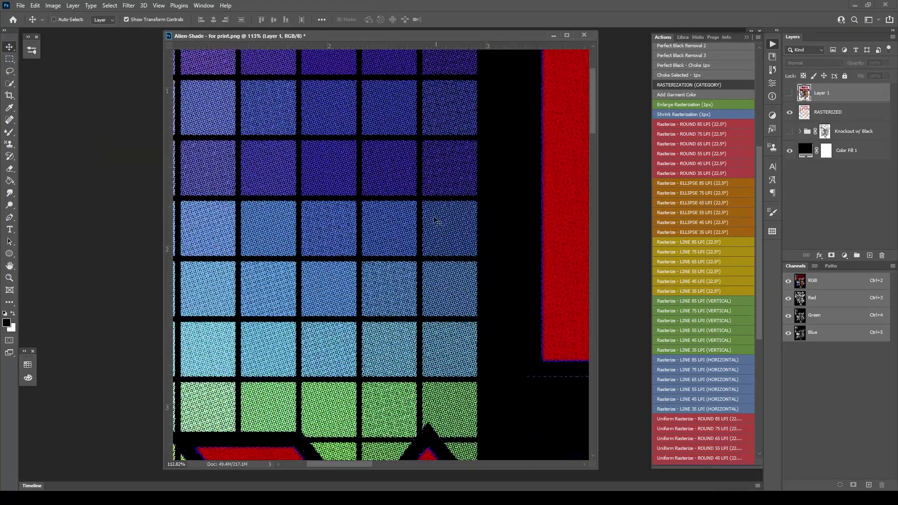
{"action": "scroll", "coordinate": [405, 402], "scroll_direction": "down", "scroll_amount": 4}
{"action": "scroll", "coordinate": [346, 184], "scroll_direction": "up", "scroll_amount": 2}
{"action": "scroll", "coordinate": [346, 185], "scroll_direction": "down", "scroll_amount": 1}
{"action": "scroll", "coordinate": [347, 185], "scroll_direction": "down", "scroll_amount": 4}
{"action": "scroll", "coordinate": [379, 118], "scroll_direction": "up", "scroll_amount": 1}
{"action": "scroll", "coordinate": [379, 118], "scroll_direction": "down", "scroll_amount": 1}
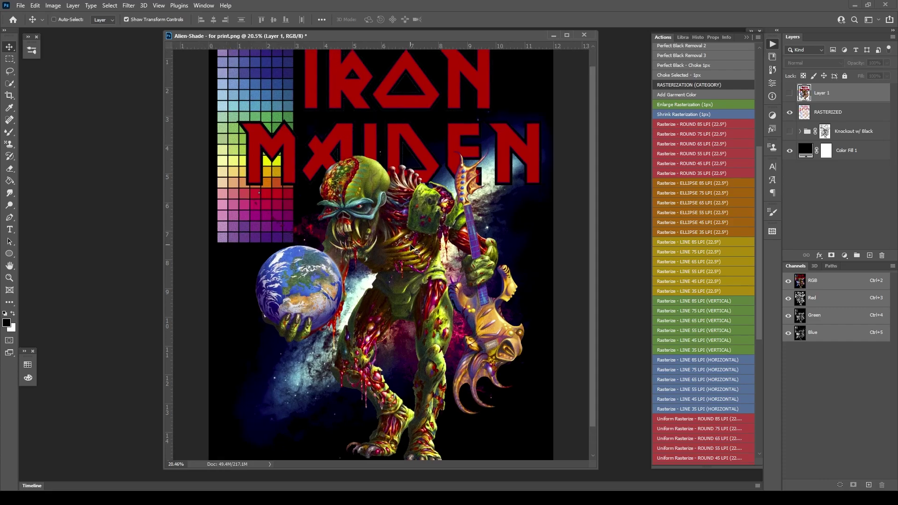
{"action": "scroll", "coordinate": [402, 255], "scroll_direction": "up", "scroll_amount": 5}
{"action": "scroll", "coordinate": [362, 253], "scroll_direction": "down", "scroll_amount": 6}
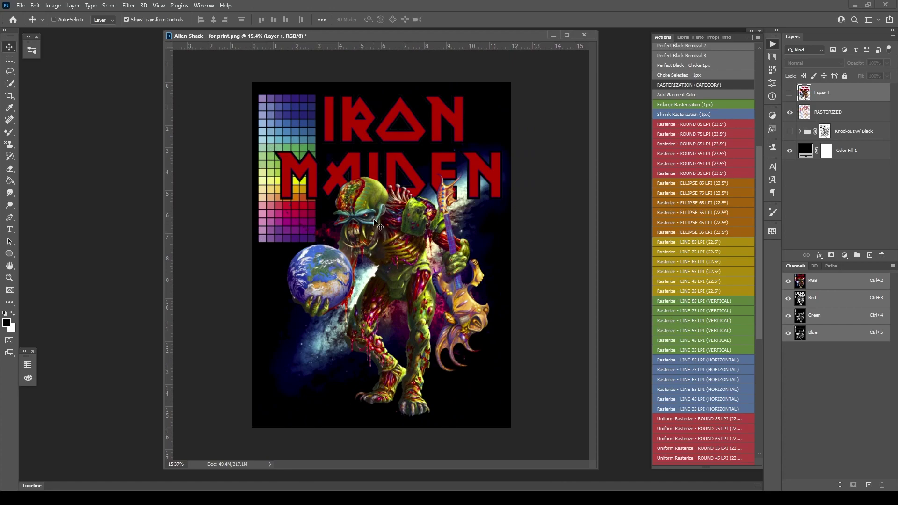
{"action": "scroll", "coordinate": [400, 186], "scroll_direction": "up", "scroll_amount": 1}
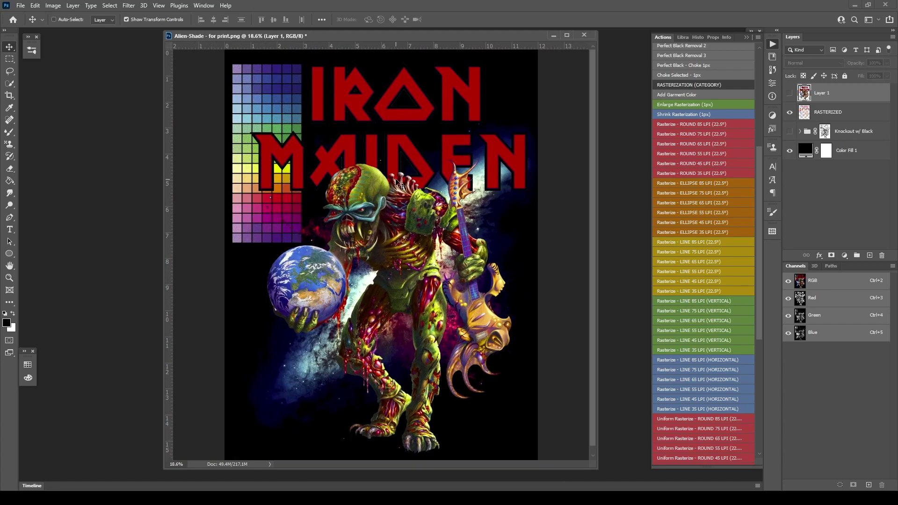